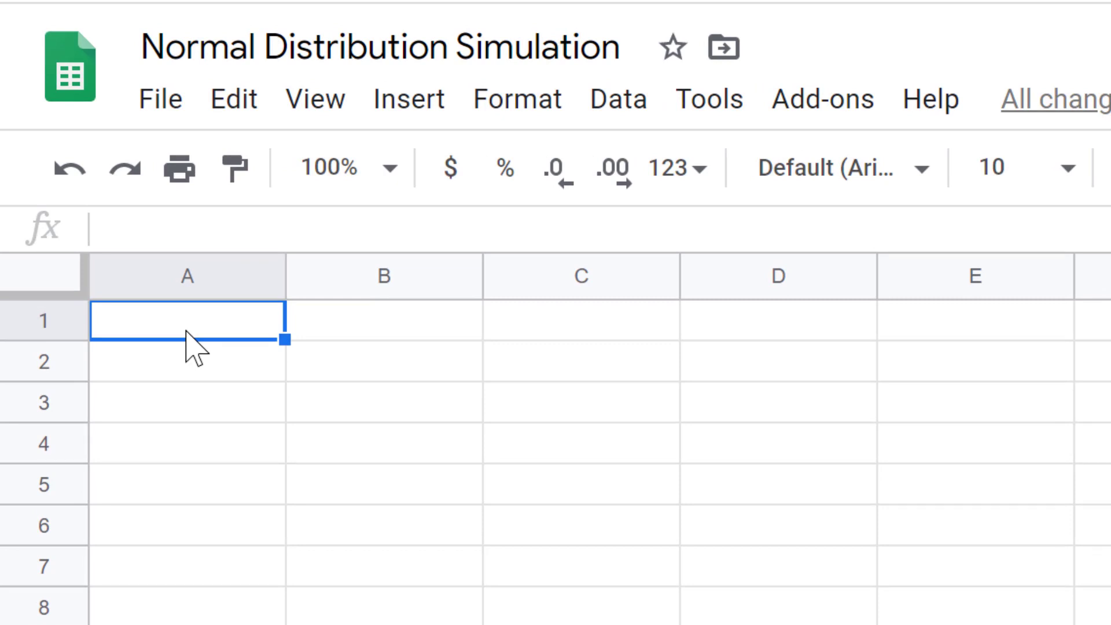
Enter the formula =norminv(randarray(),266,16) in cell A1.
type("=")
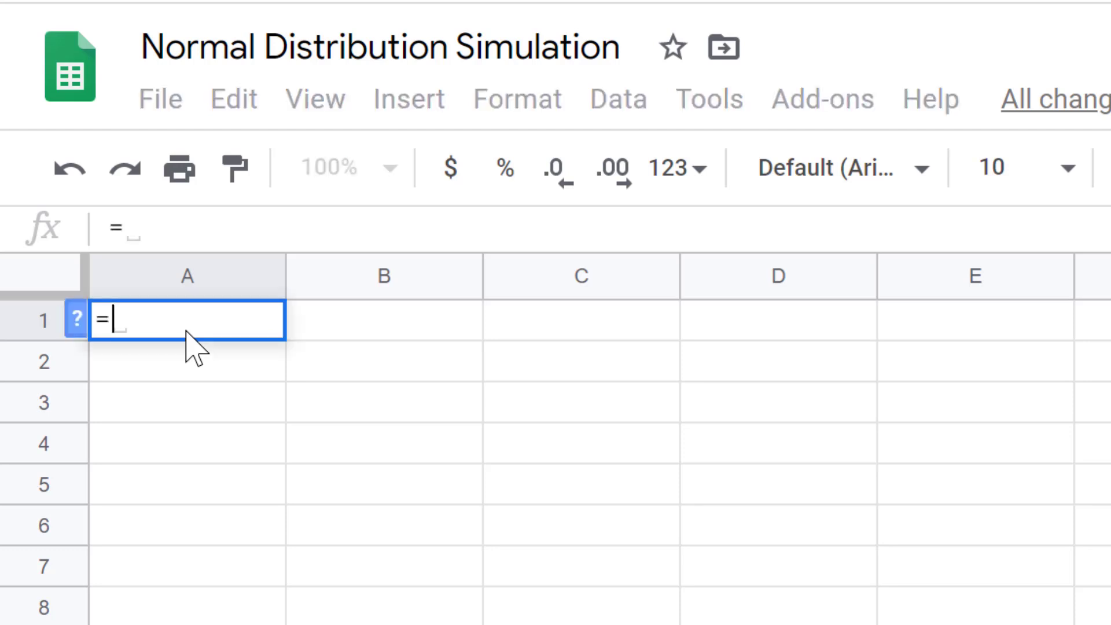
type("norminv(")
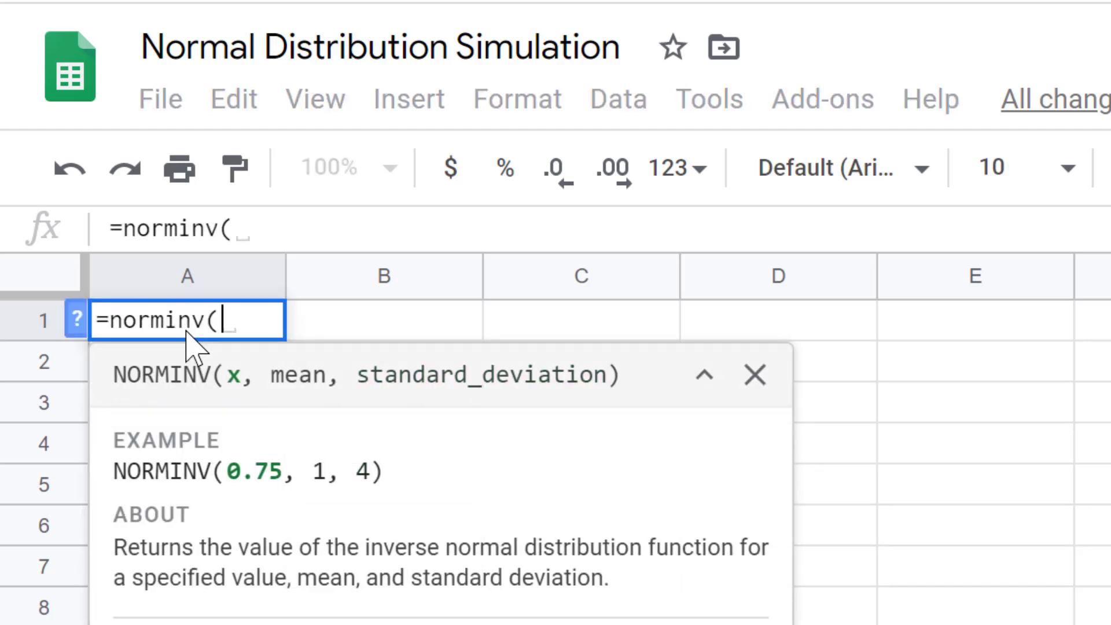
type("randarry")
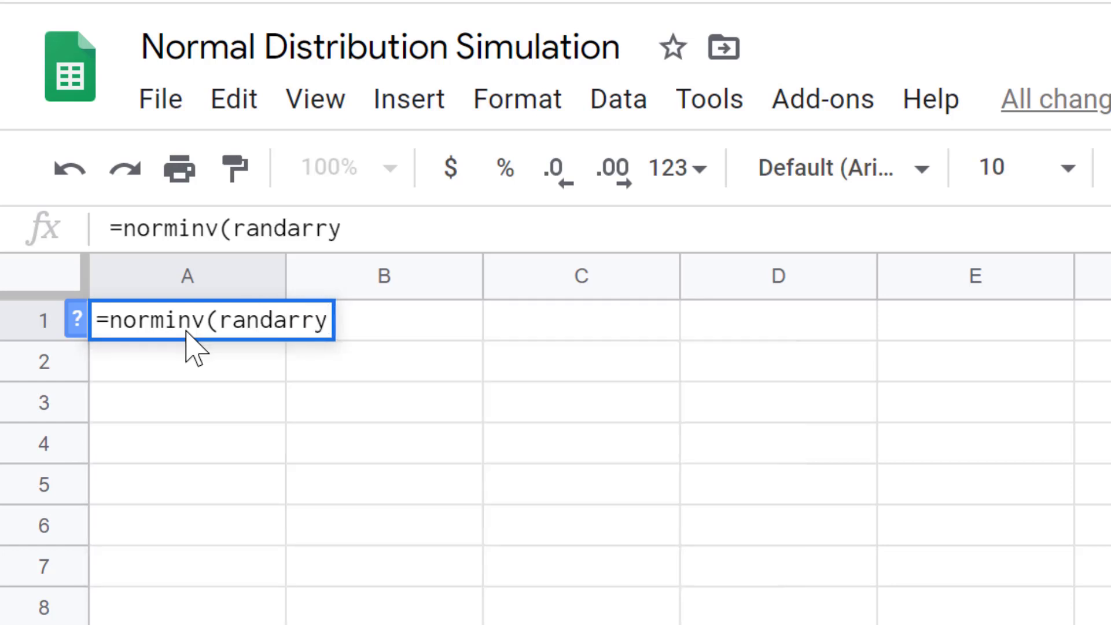
key("BackSpace")
type("ay")
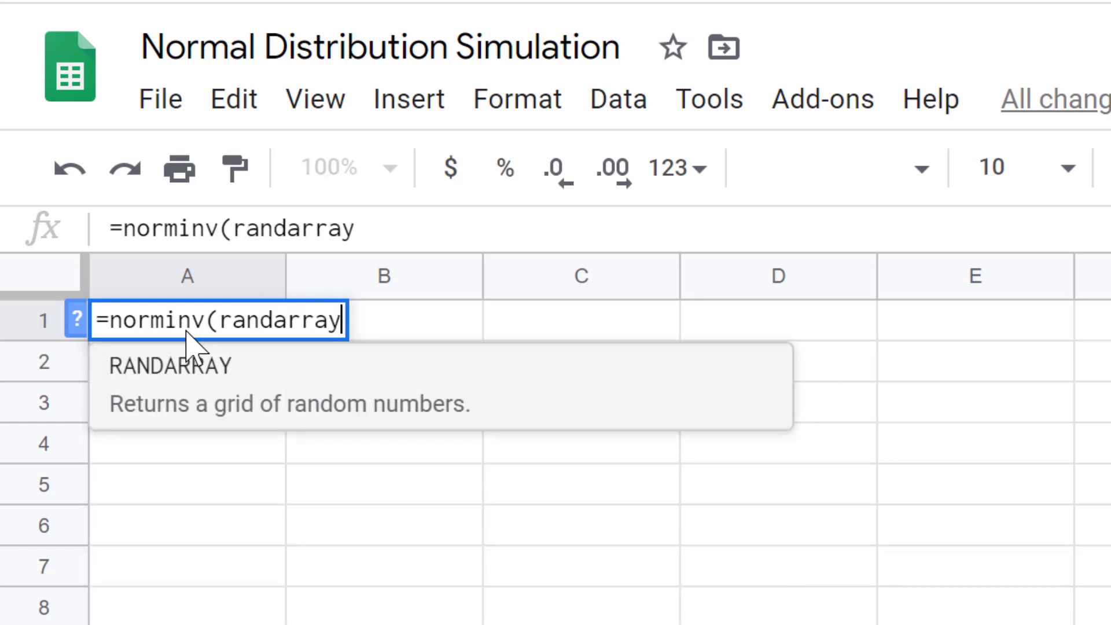
type("()")
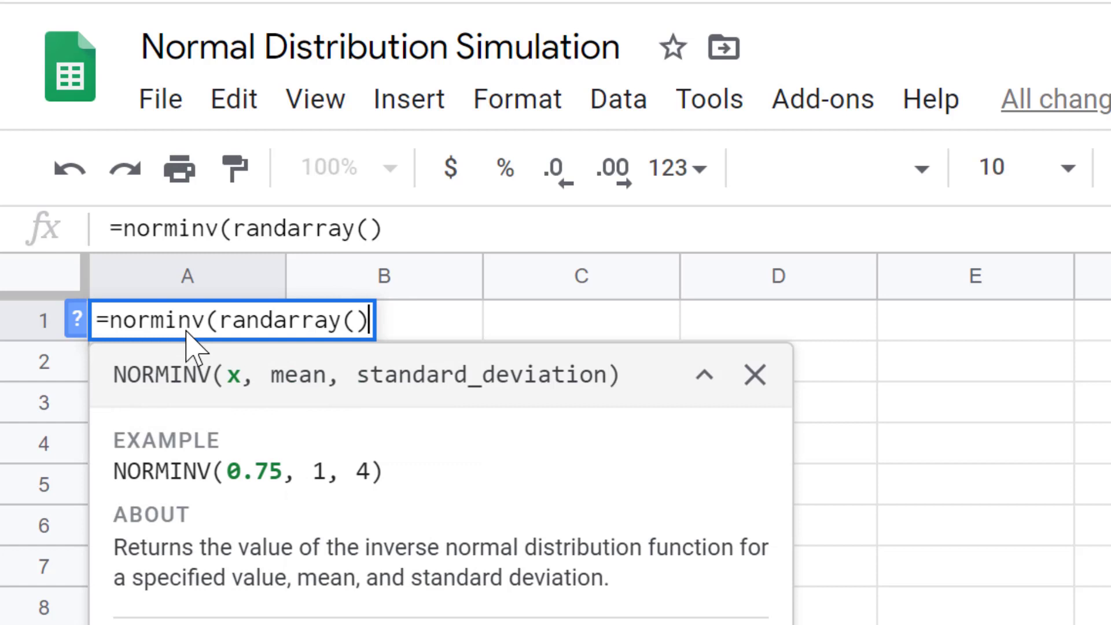
type(",")
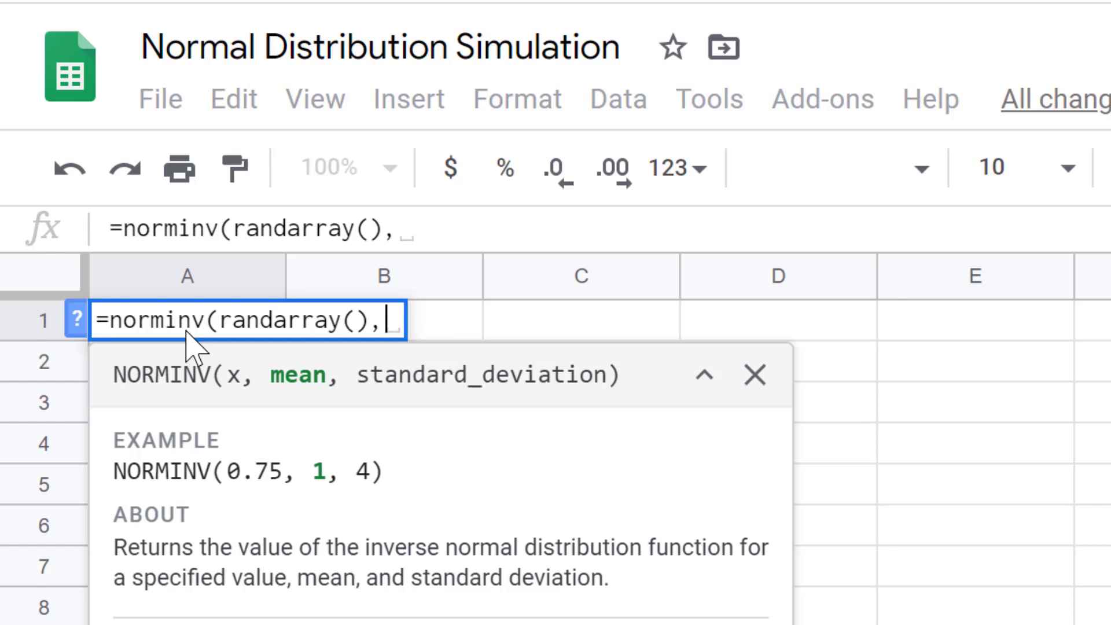
type("266")
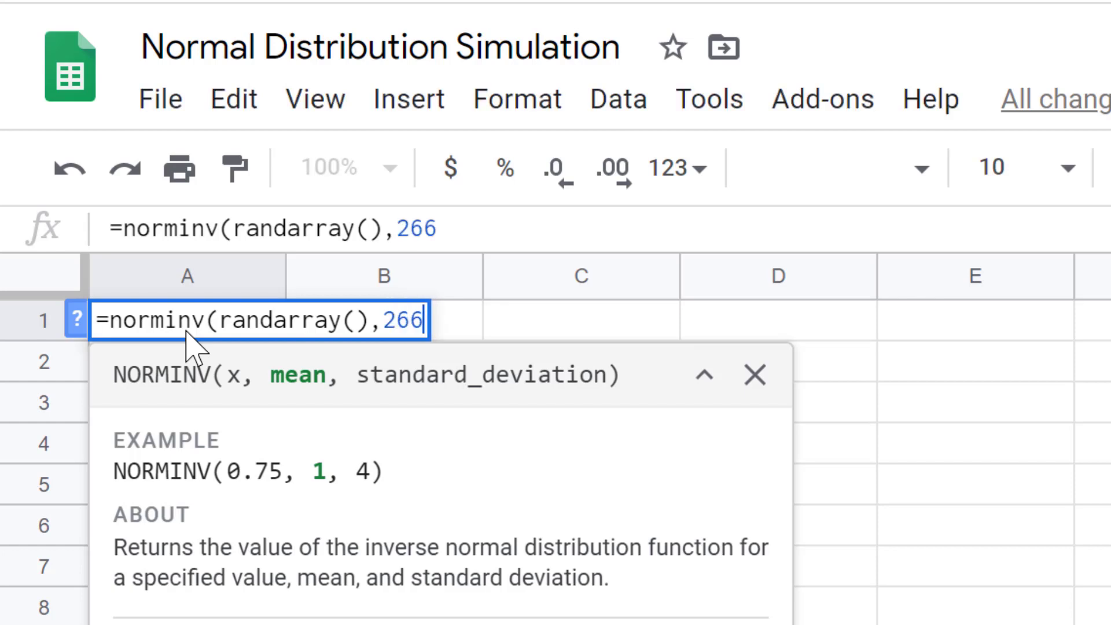
type(",16)")
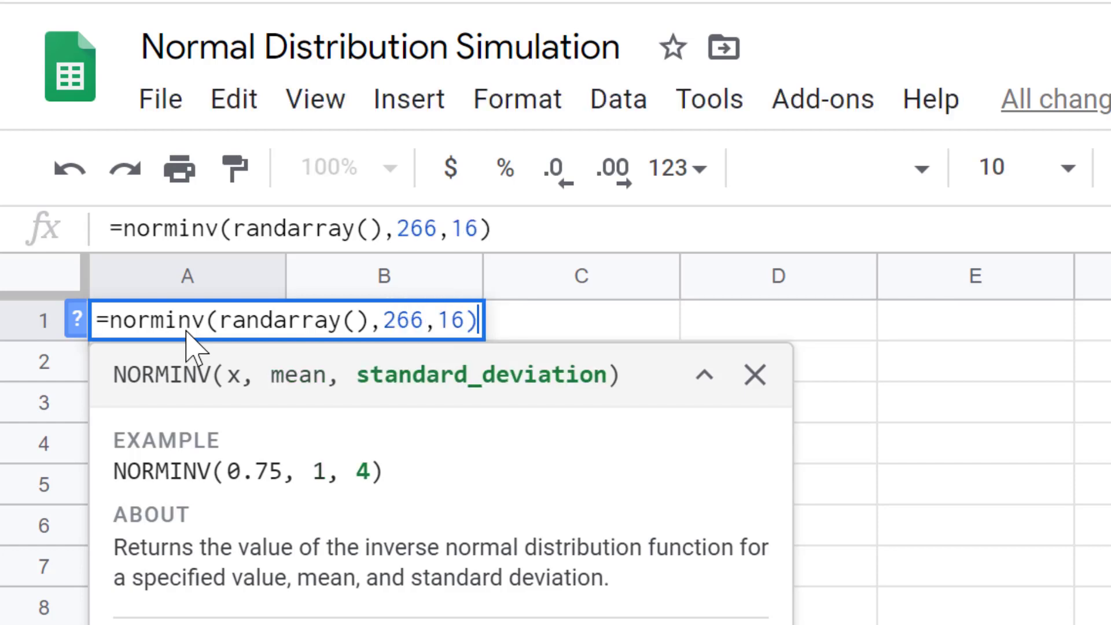
key("Return")
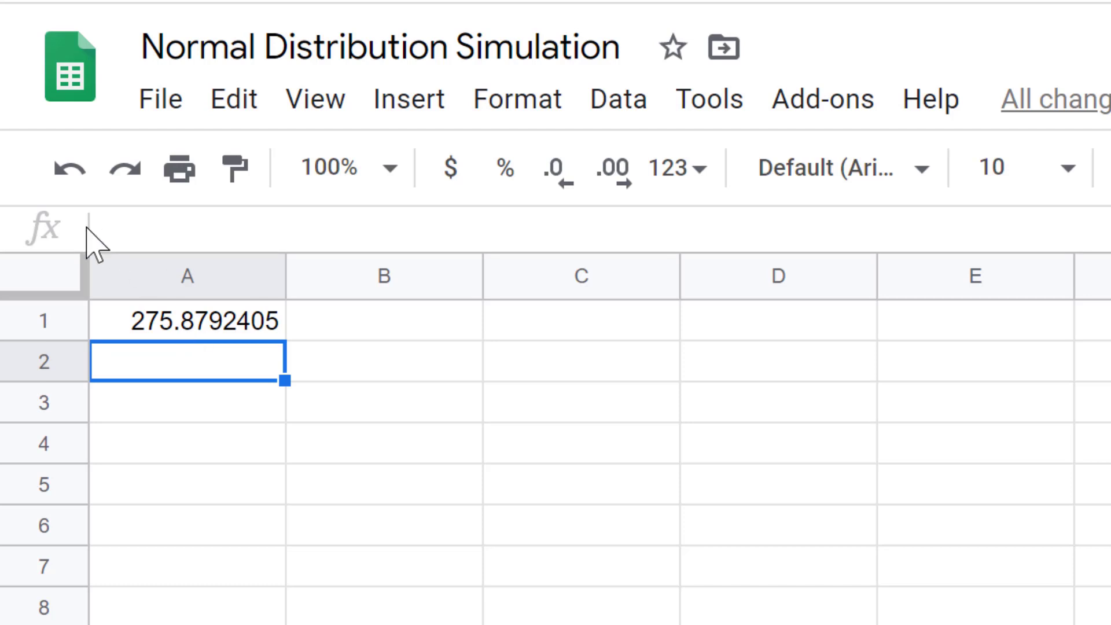
Apply the custom number format 000 to column A.
left_click(206, 283)
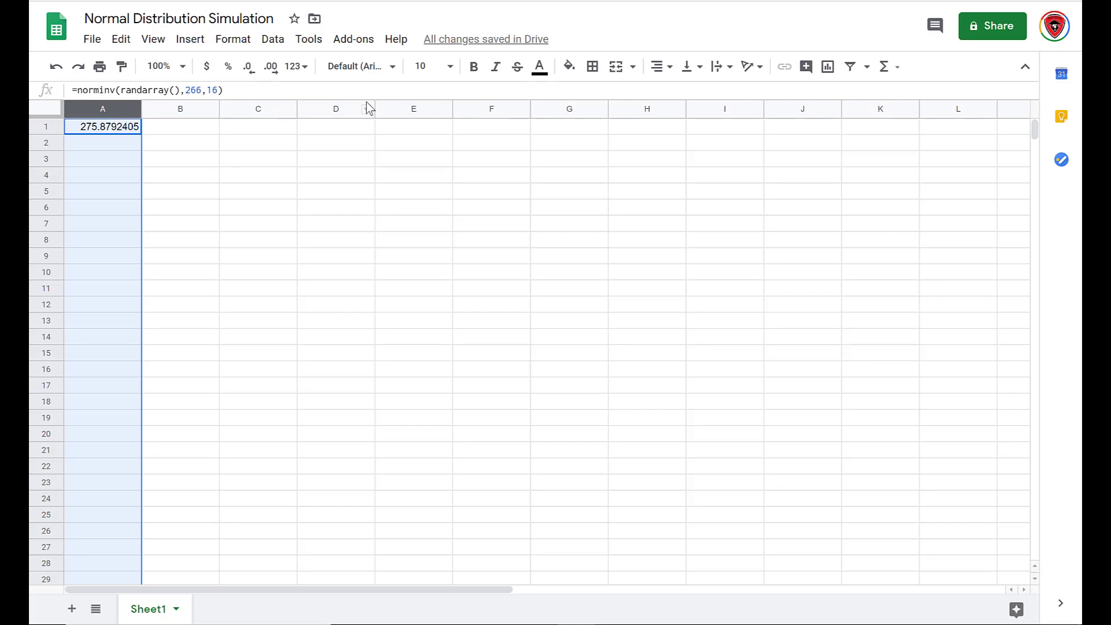
left_click(233, 40)
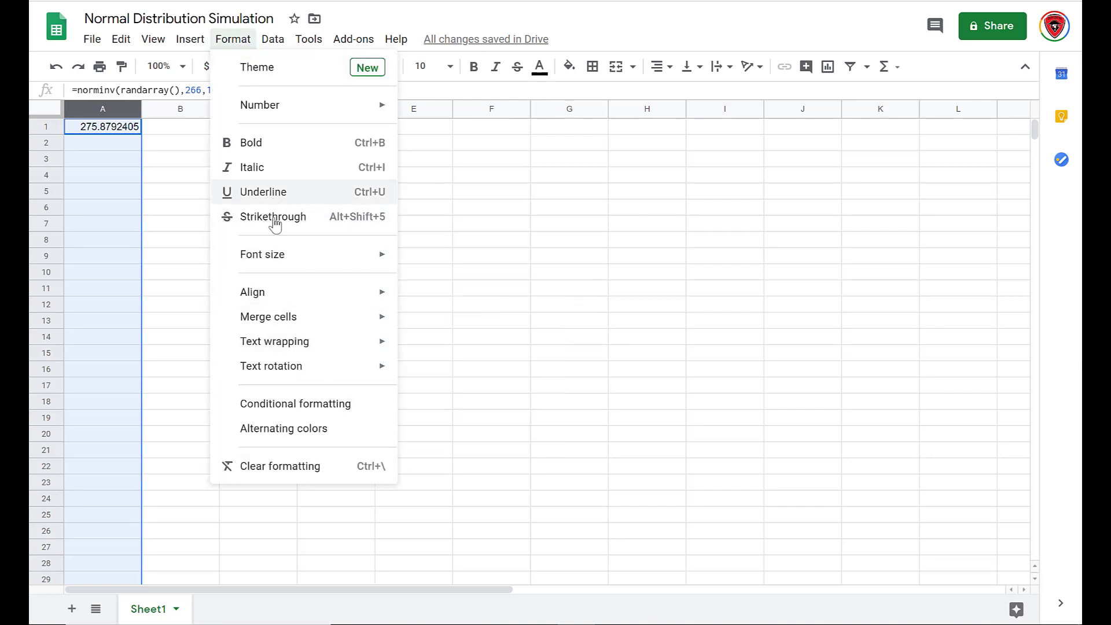
mouse_move(280, 307)
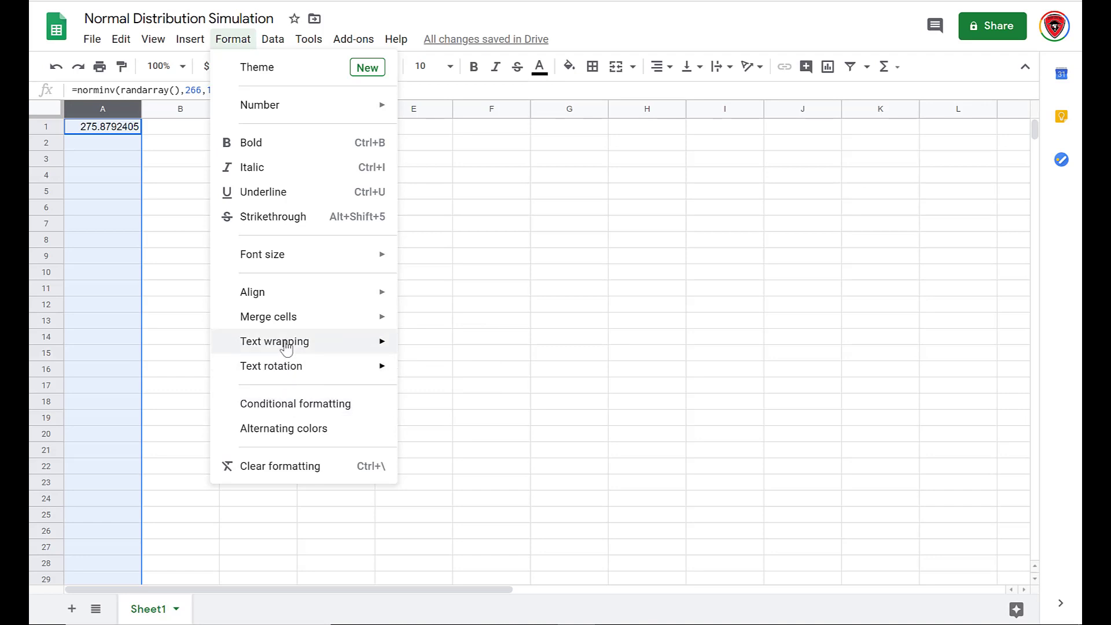
mouse_move(261, 114)
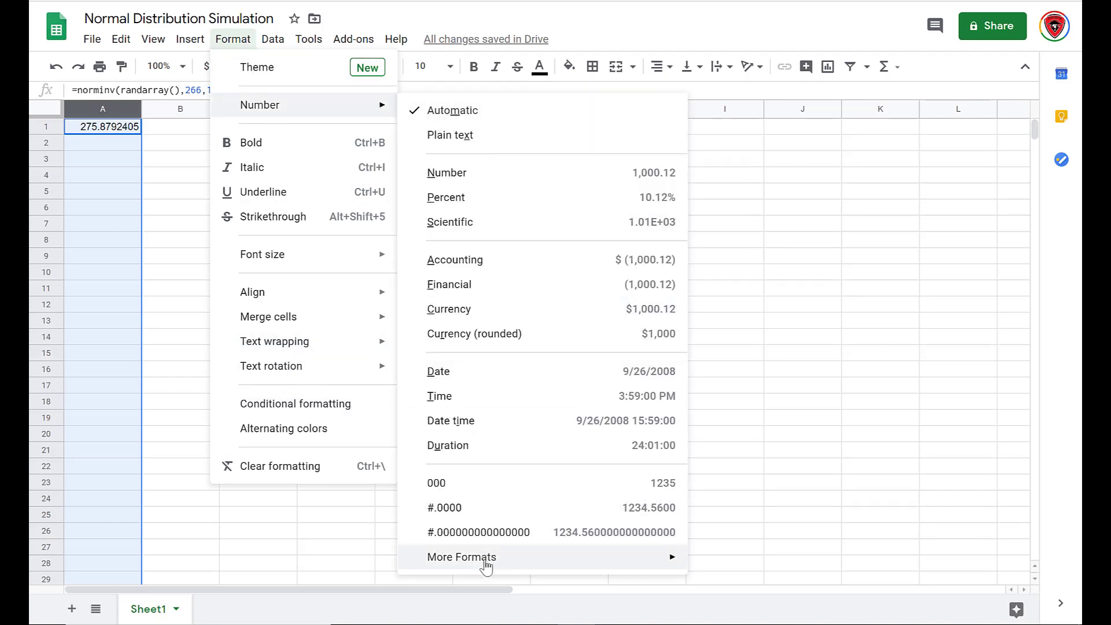
mouse_move(486, 567)
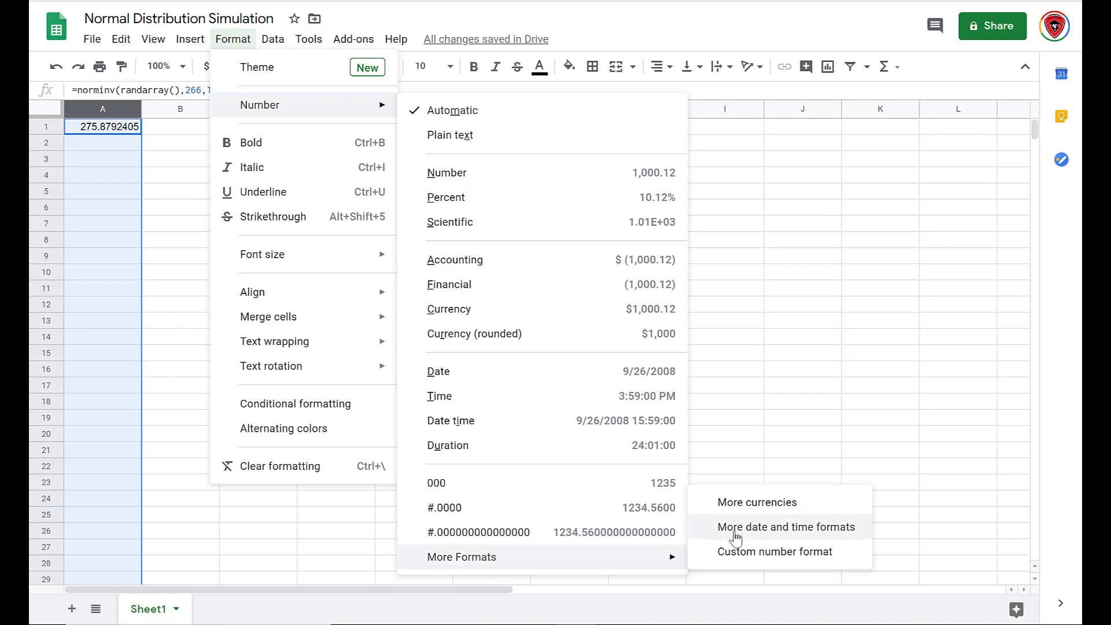
left_click(764, 556)
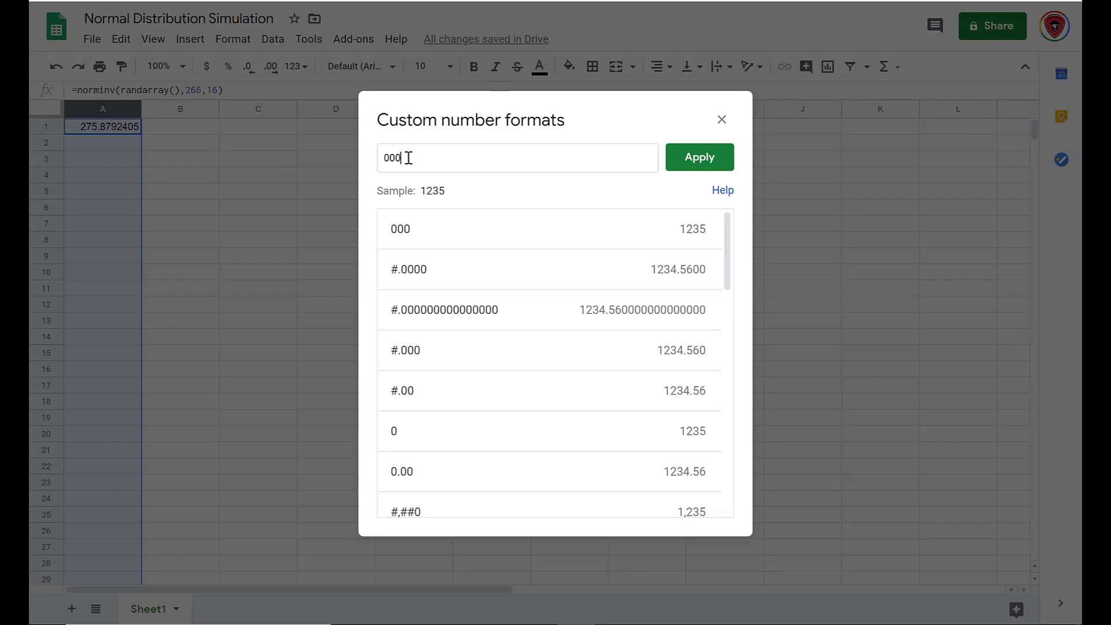
left_click_drag(411, 157, 342, 166)
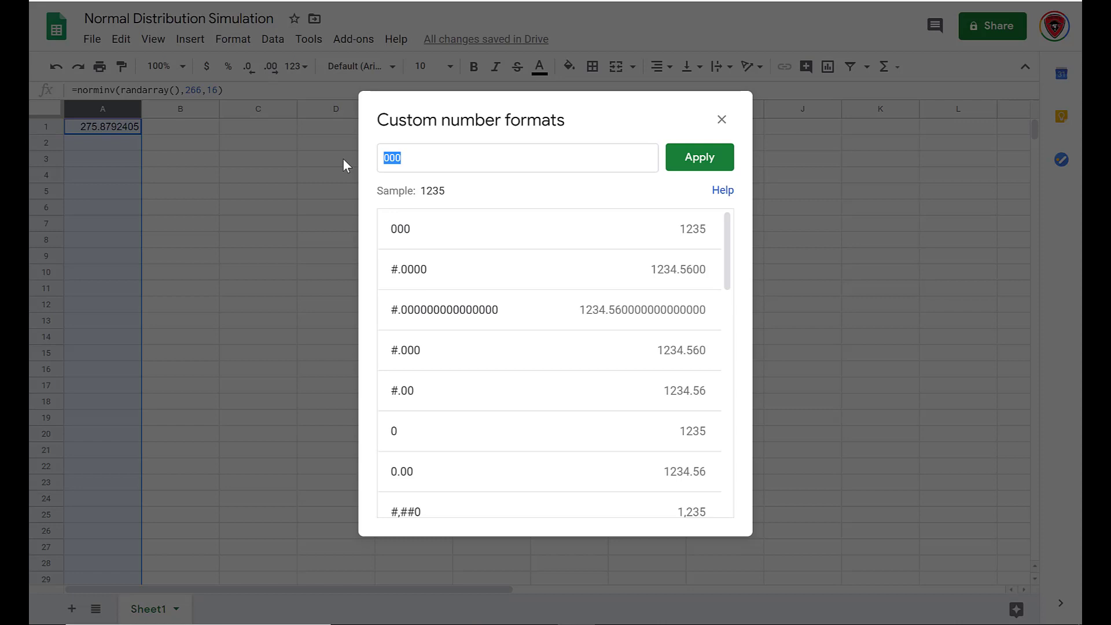
type("000")
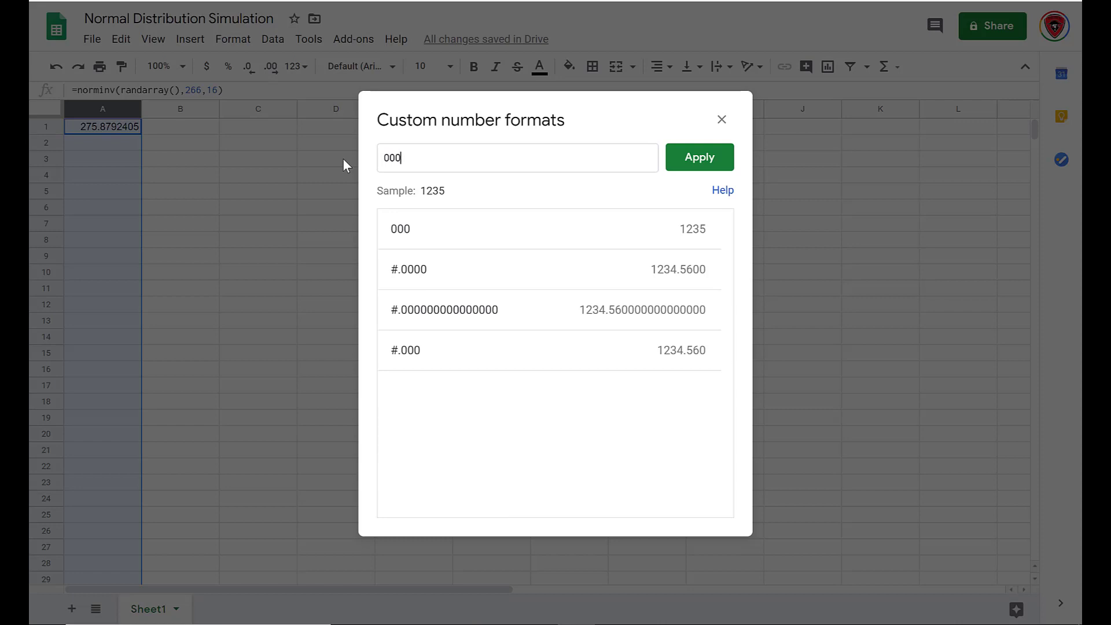
left_click(699, 157)
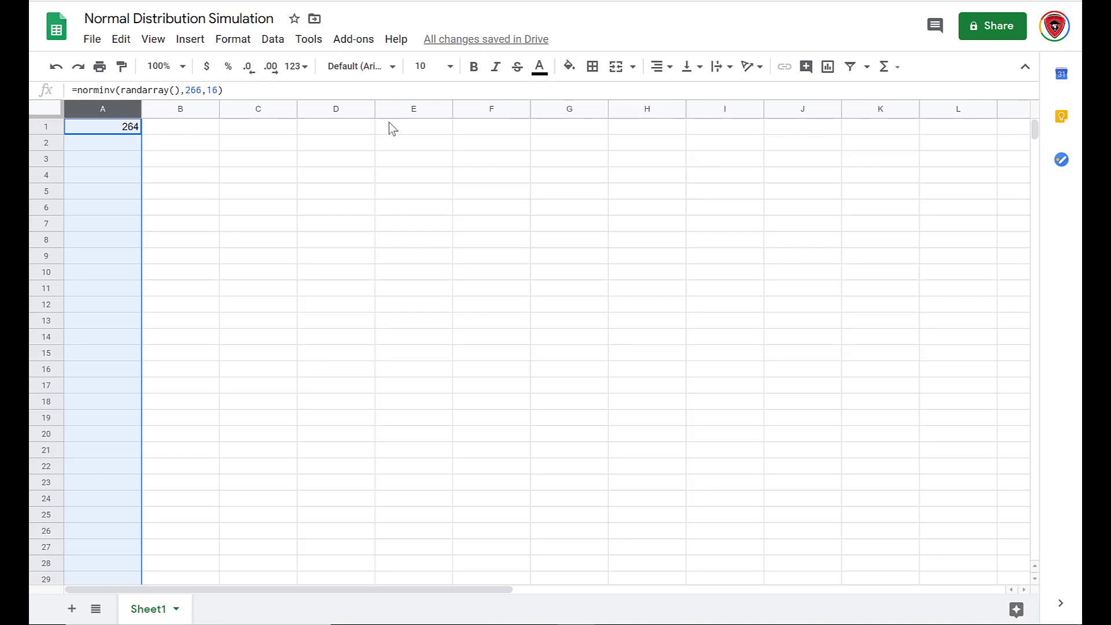
Fill the formula from A1 down column A to row 1000.
left_click(119, 130)
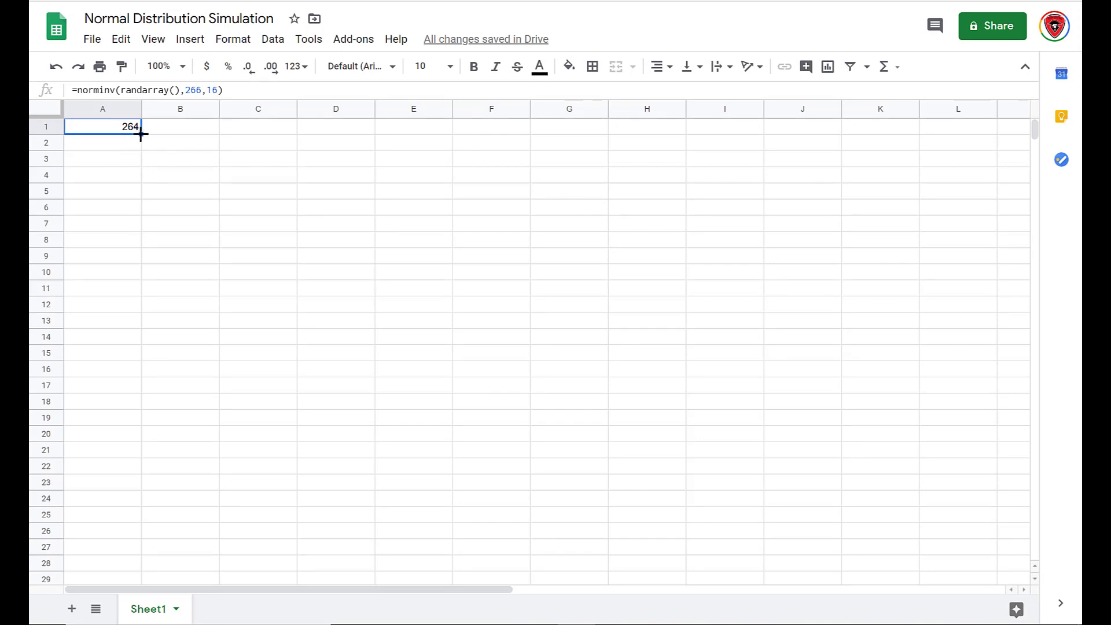
left_click_drag(141, 133, 140, 623)
scroll(140, 622, "down", 10)
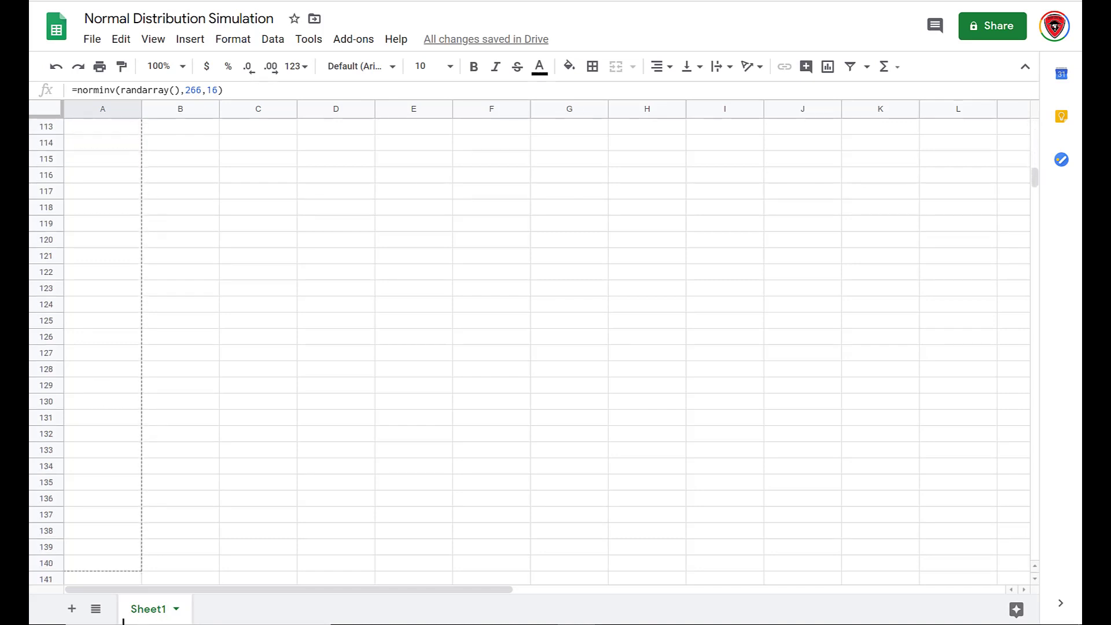
scroll(123, 621, "down", 10)
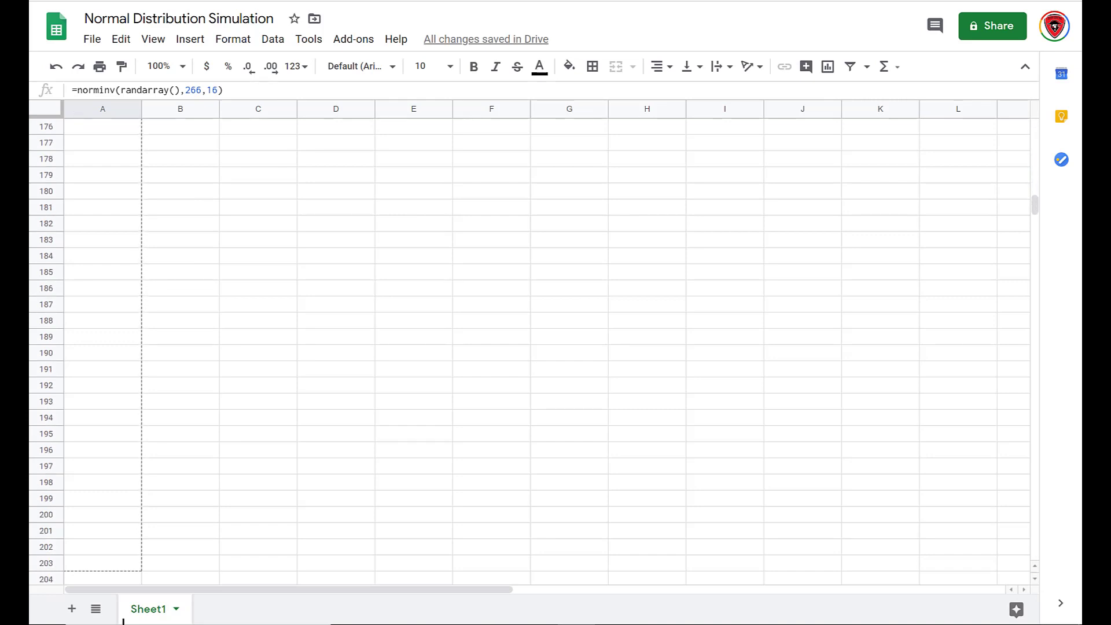
scroll(122, 621, "down", 5)
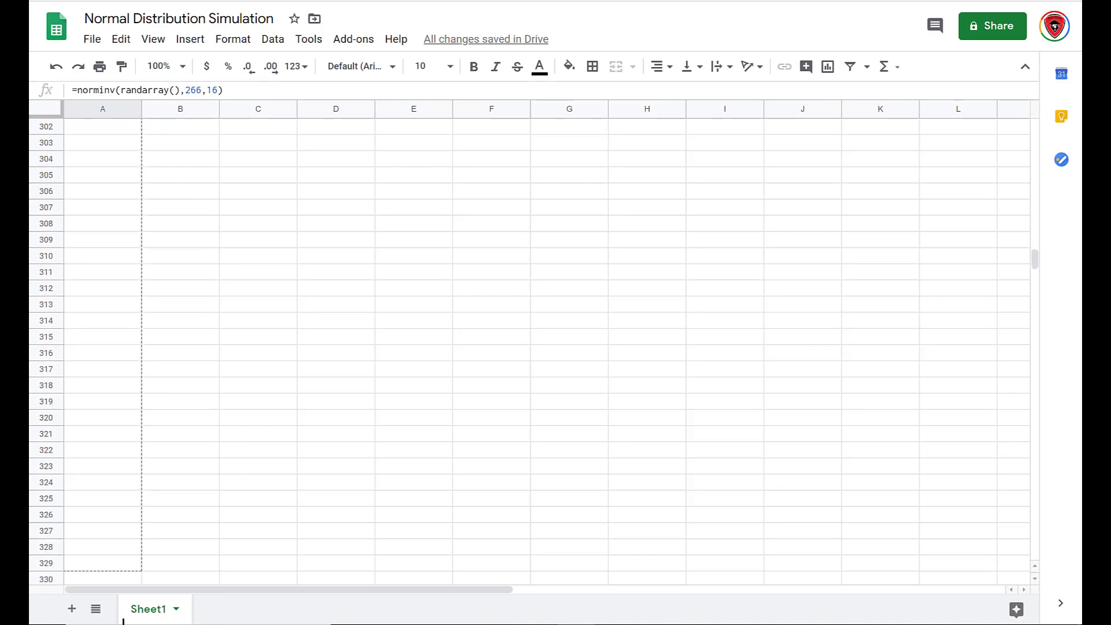
scroll(123, 621, "down", 6)
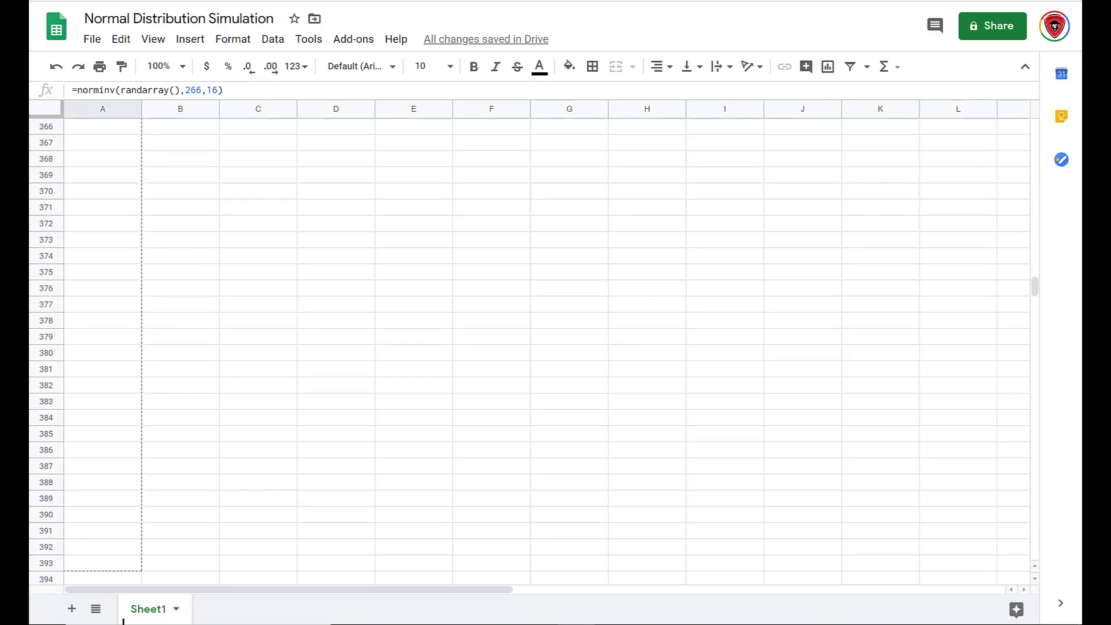
scroll(123, 621, "down", 5)
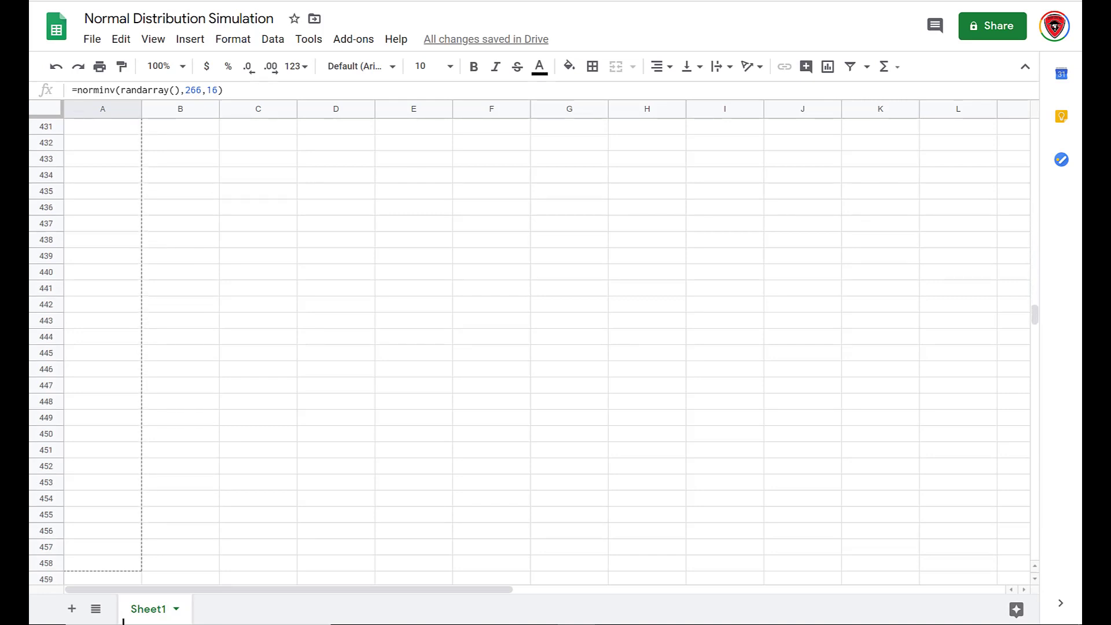
scroll(123, 621, "down", 6)
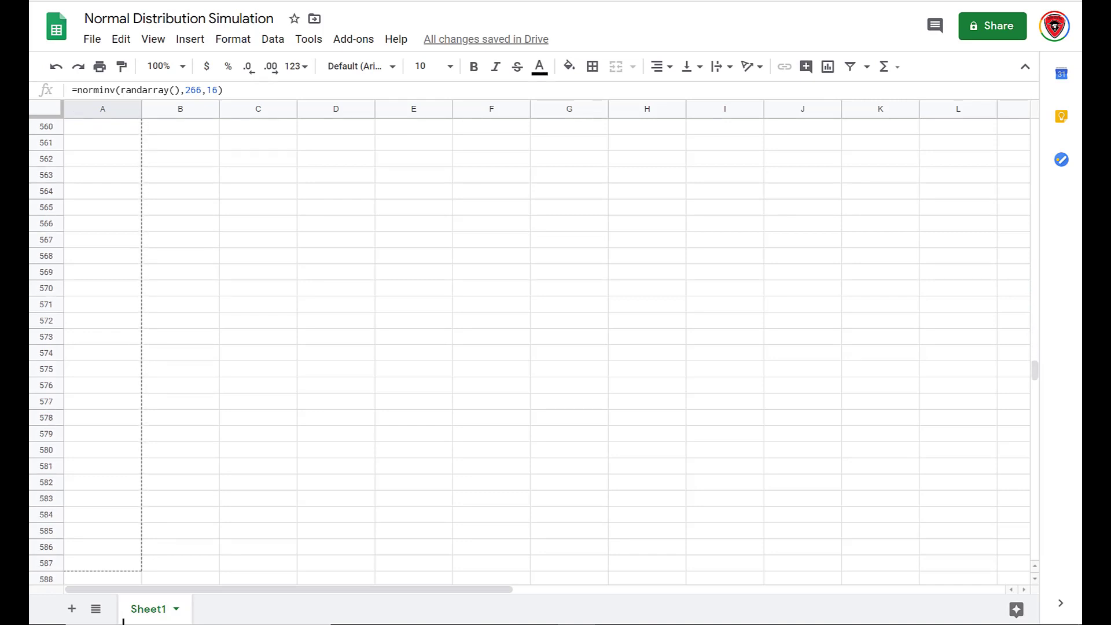
scroll(123, 621, "down", 5)
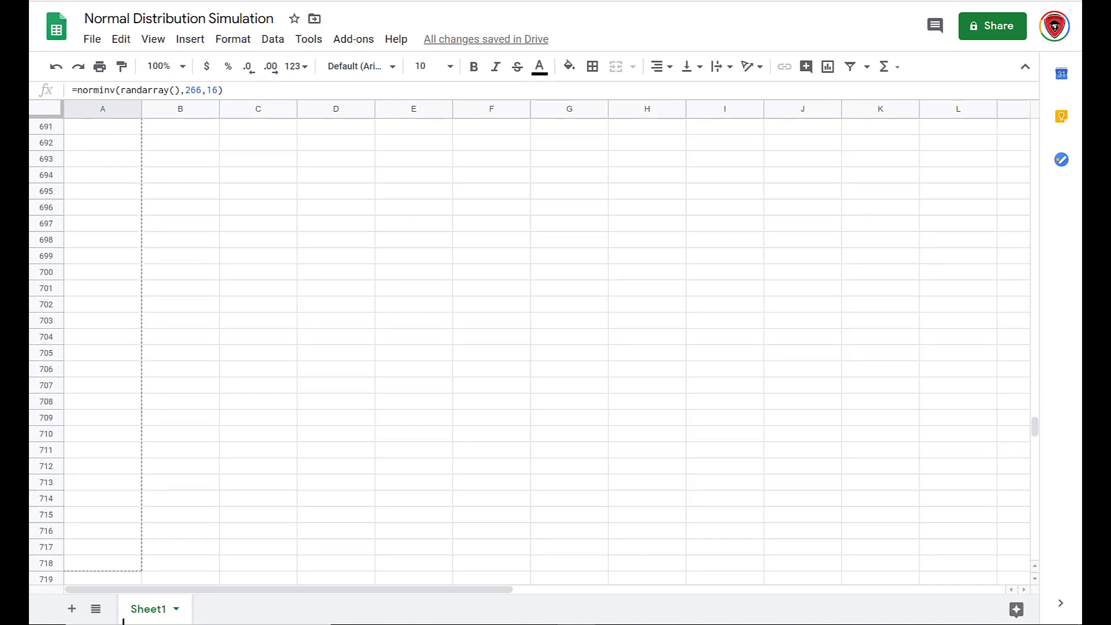
scroll(123, 621, "down", 20)
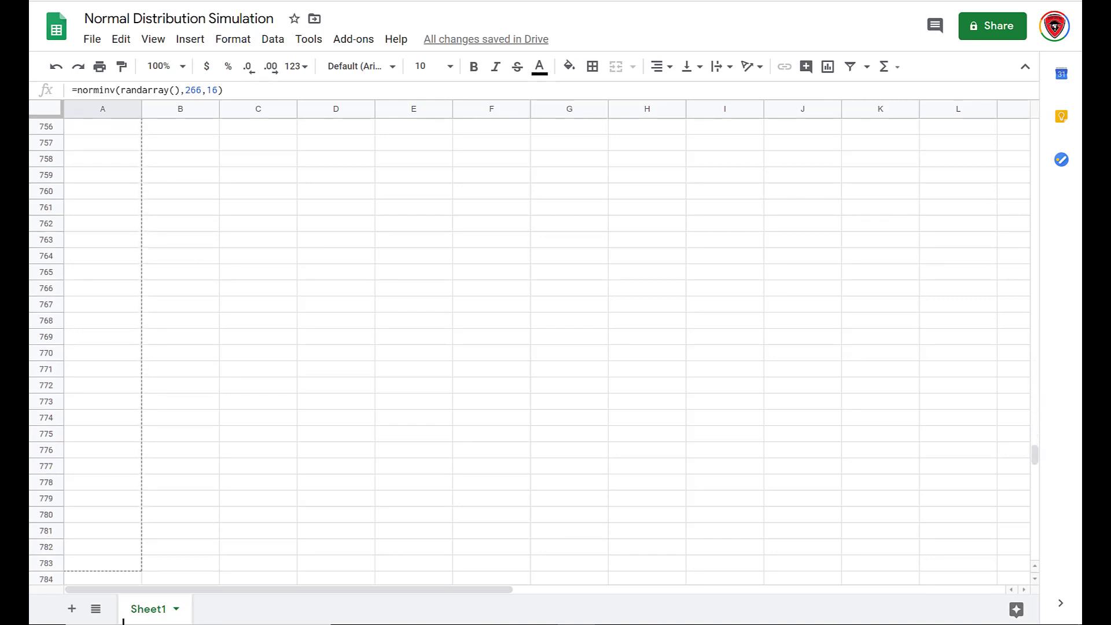
scroll(123, 621, "down", 5)
scroll(123, 620, "down", 5)
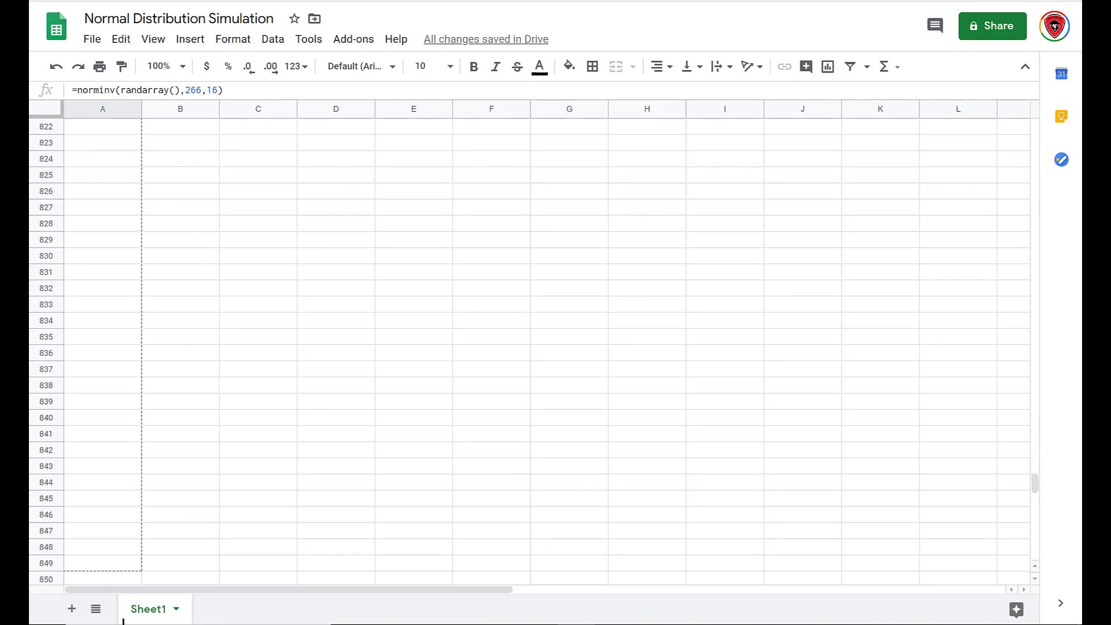
scroll(123, 621, "down", 5)
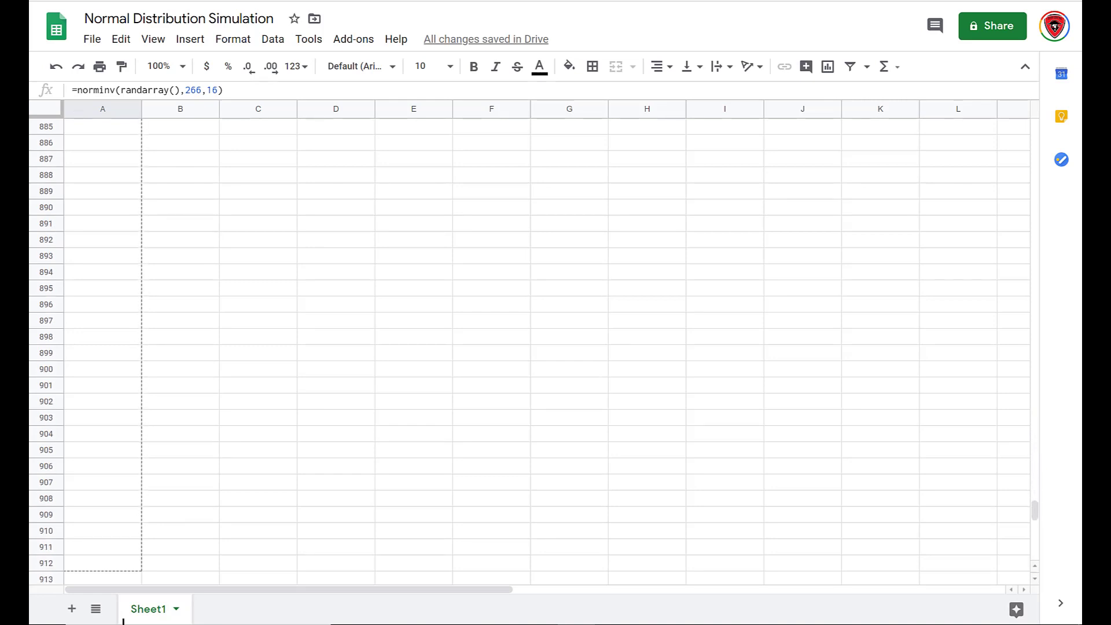
scroll(123, 621, "down", 5)
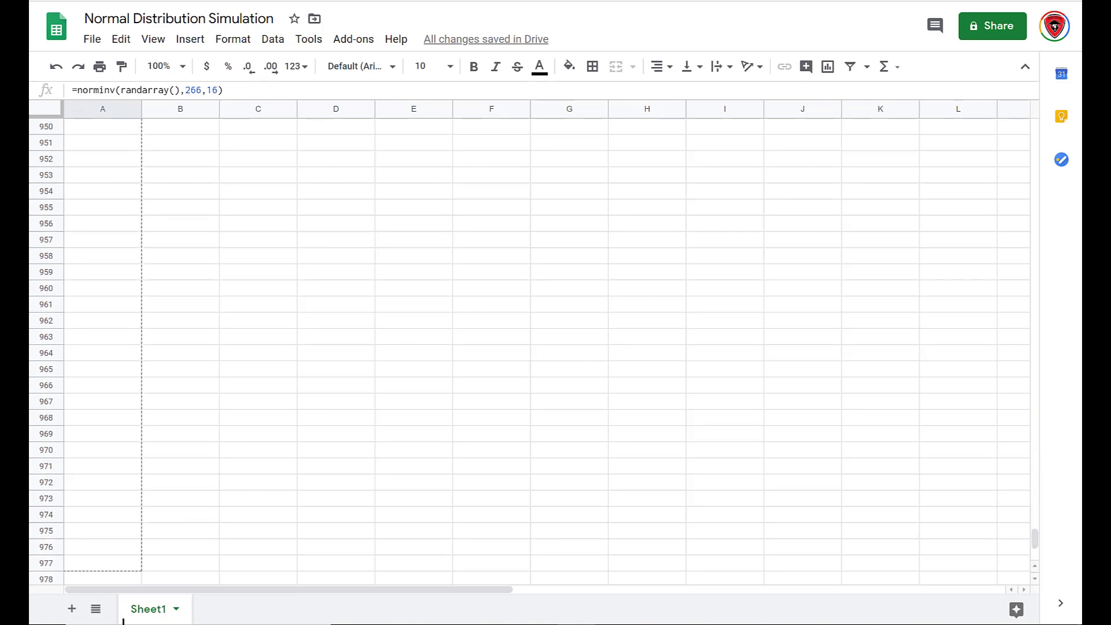
scroll(123, 621, "down", 3)
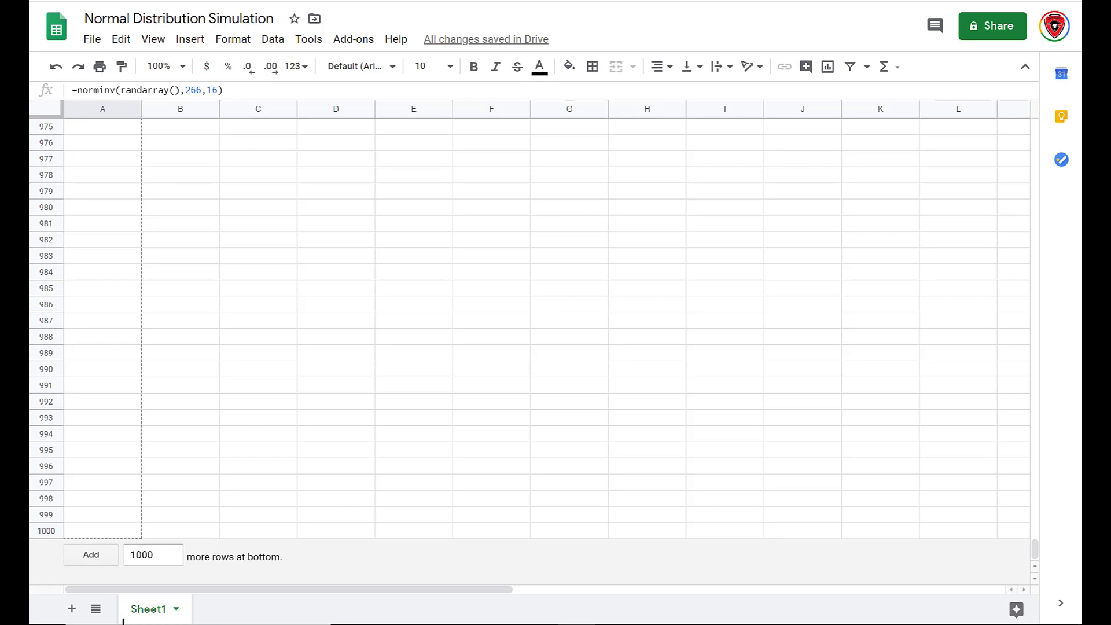
left_click_drag(123, 623, 124, 623)
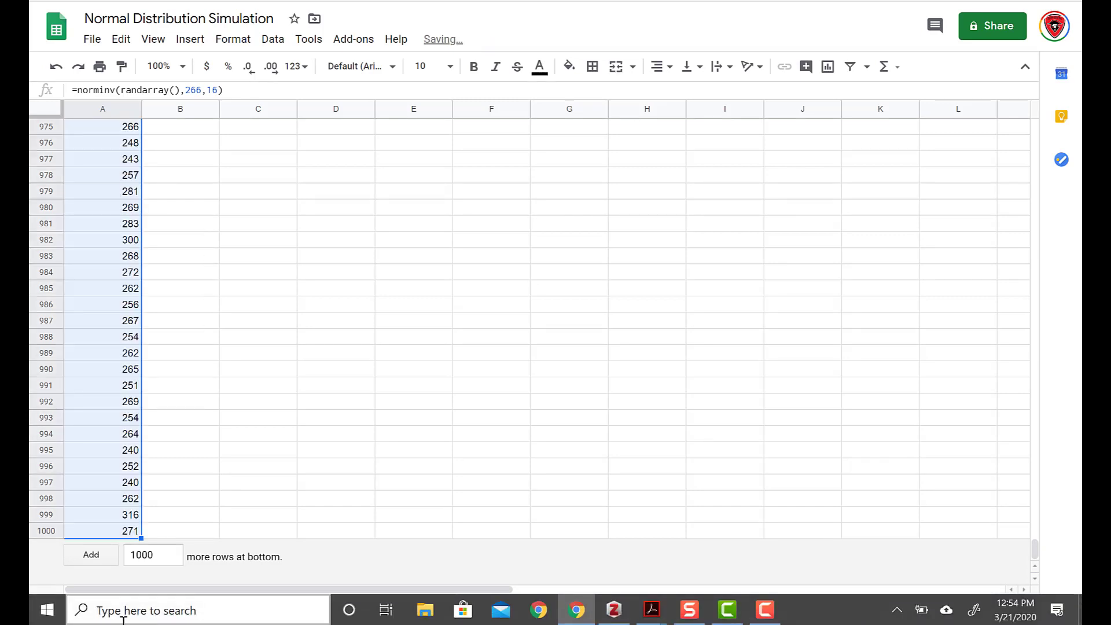
scroll(234, 414, "up", 20)
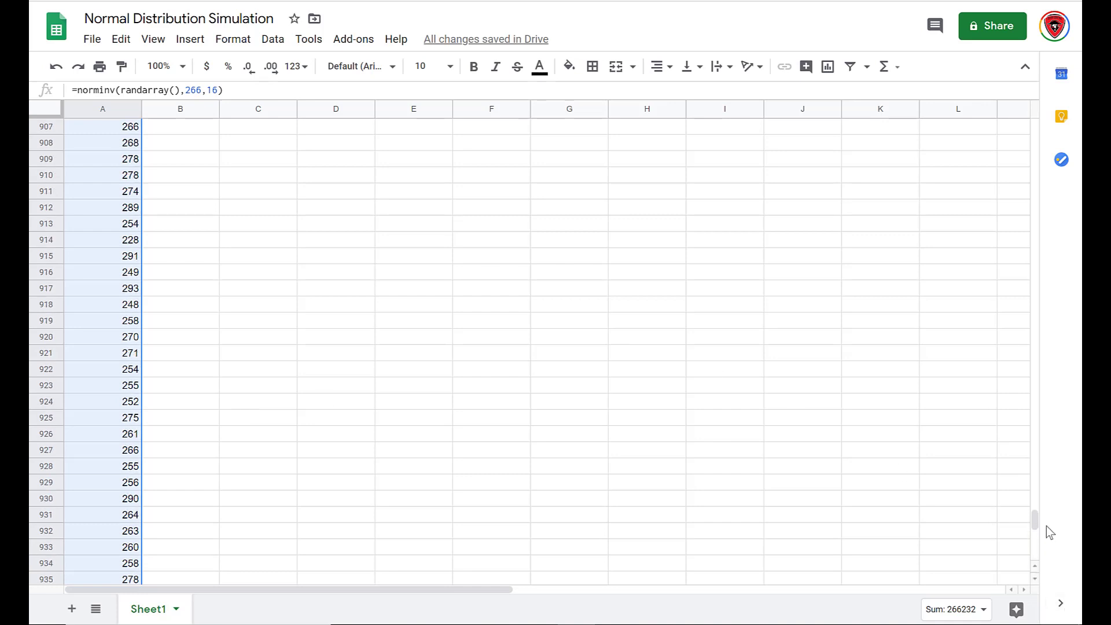
left_click_drag(1033, 523, 1034, 208)
left_click_drag(1007, 111, 1008, 104)
left_click(176, 130)
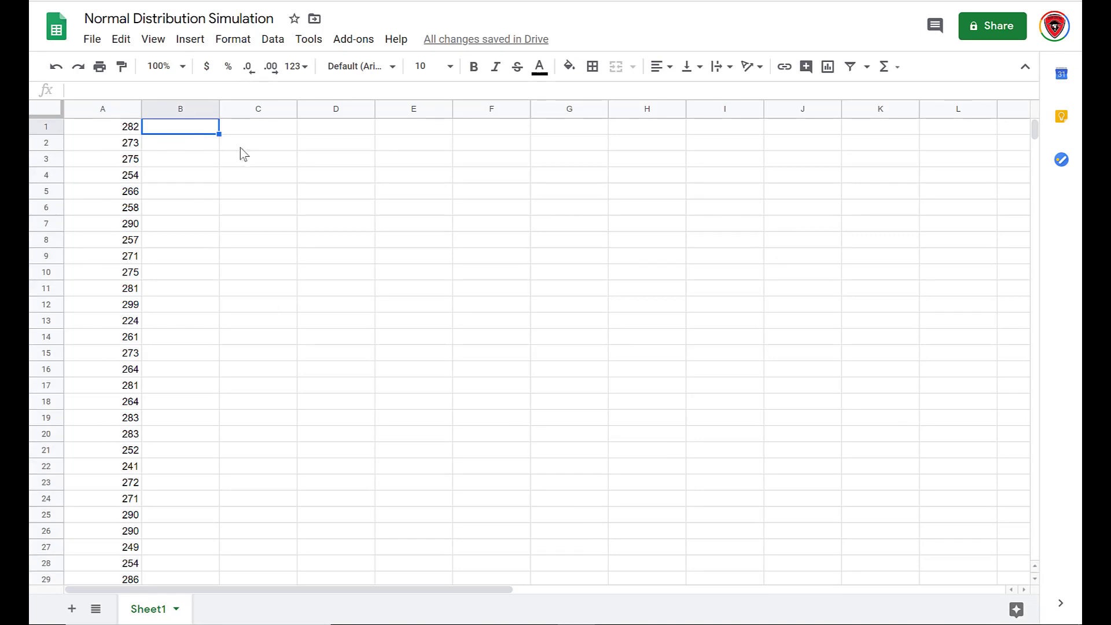
left_click(242, 150)
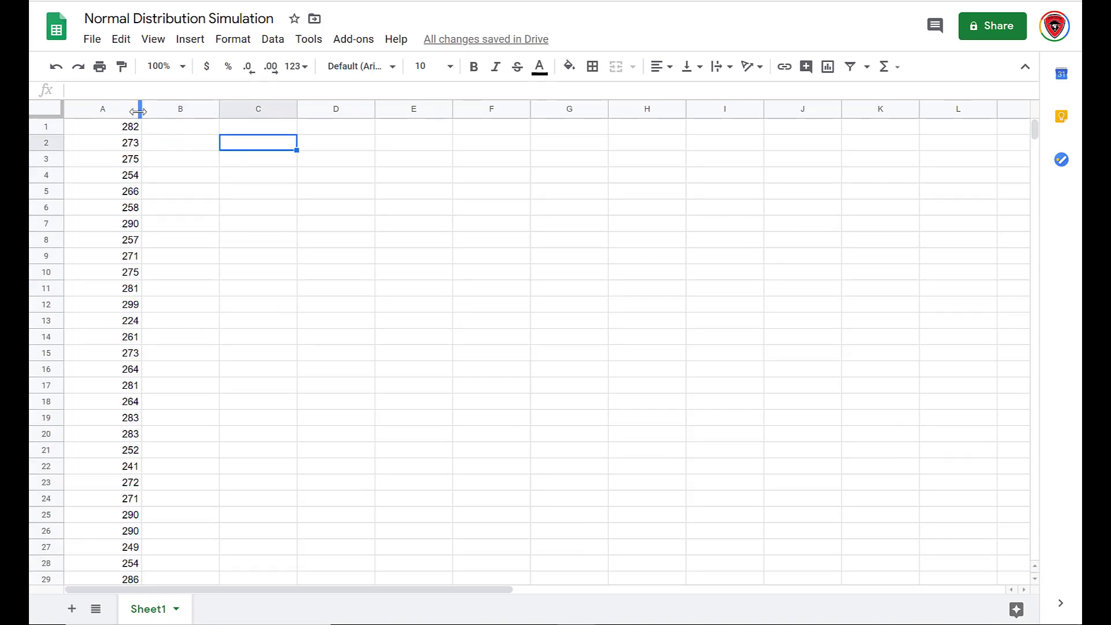
Define a named range called Gestation covering column A.
left_click(109, 109)
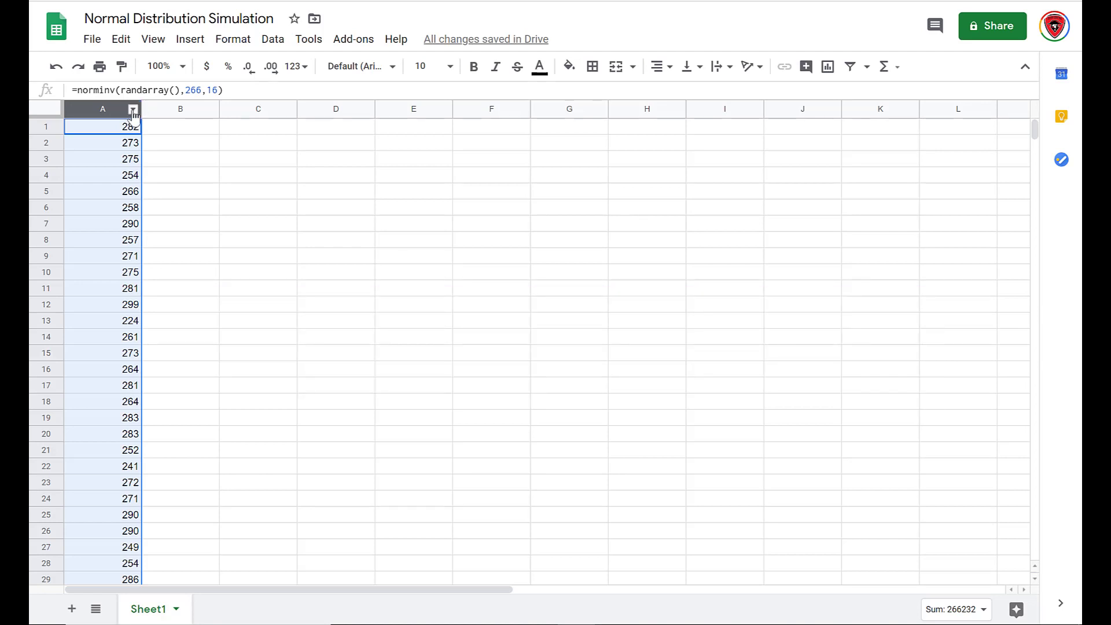
left_click(133, 110)
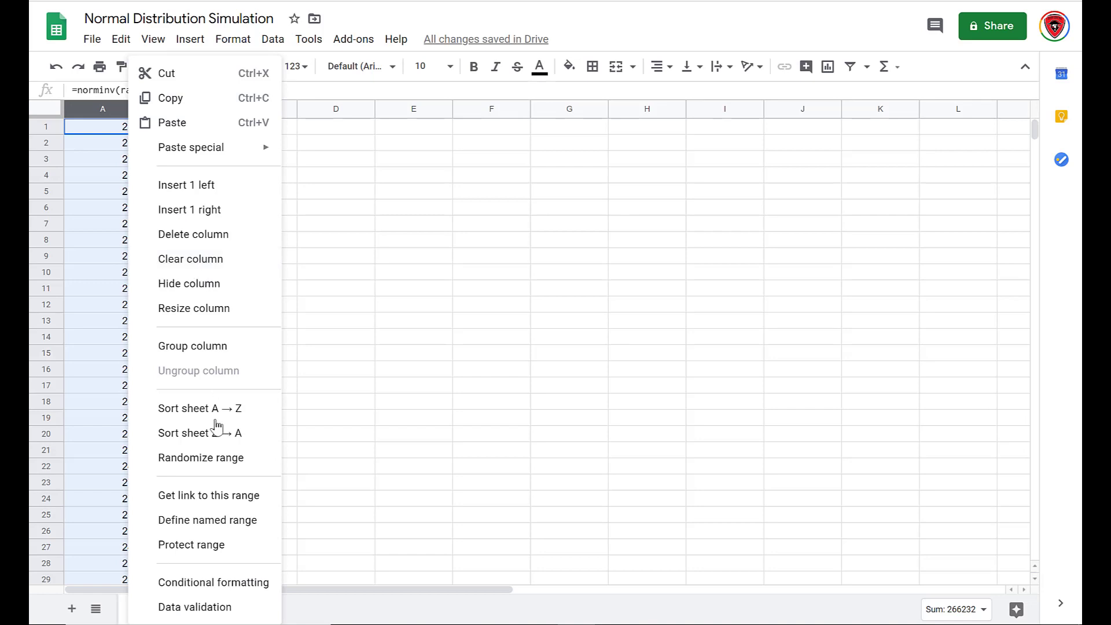
left_click(221, 521)
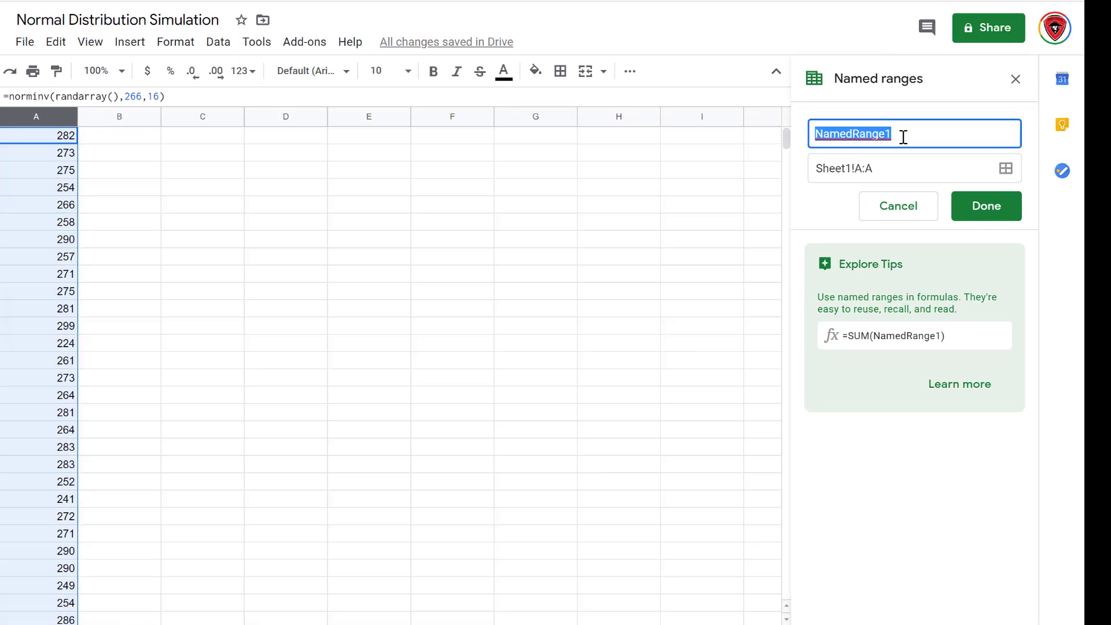
left_click_drag(899, 128, 822, 136)
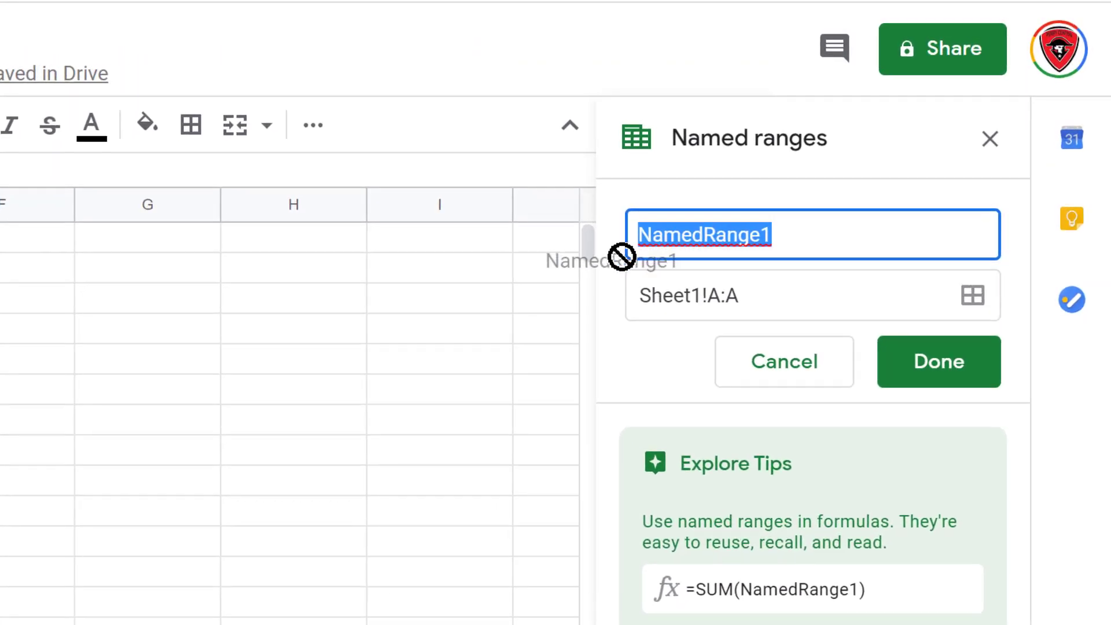
left_click_drag(622, 256, 776, 242)
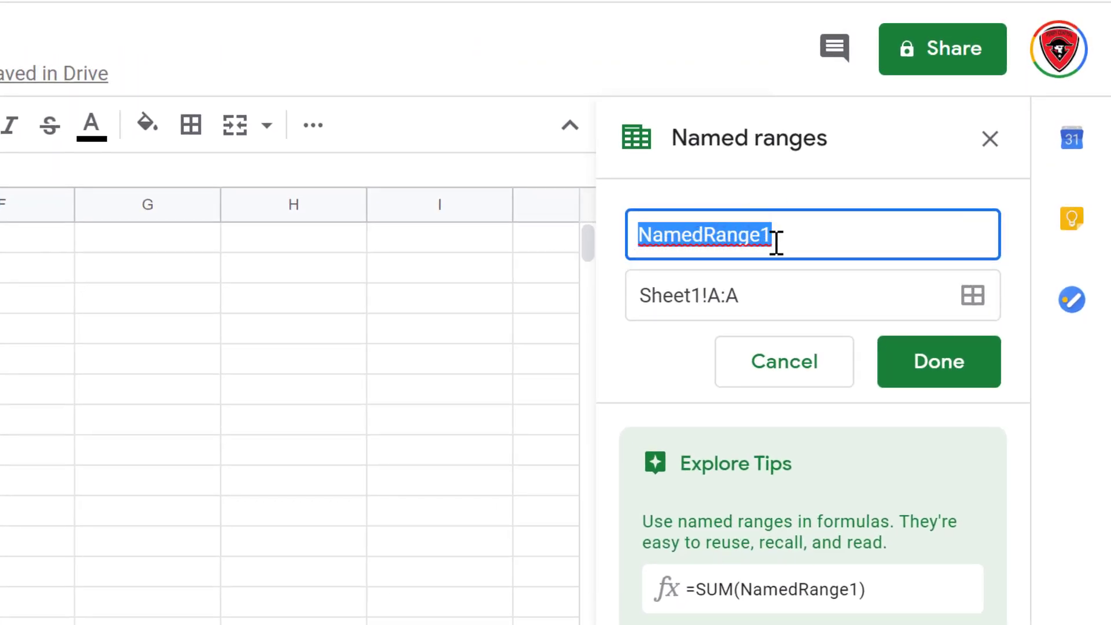
type("Gestation")
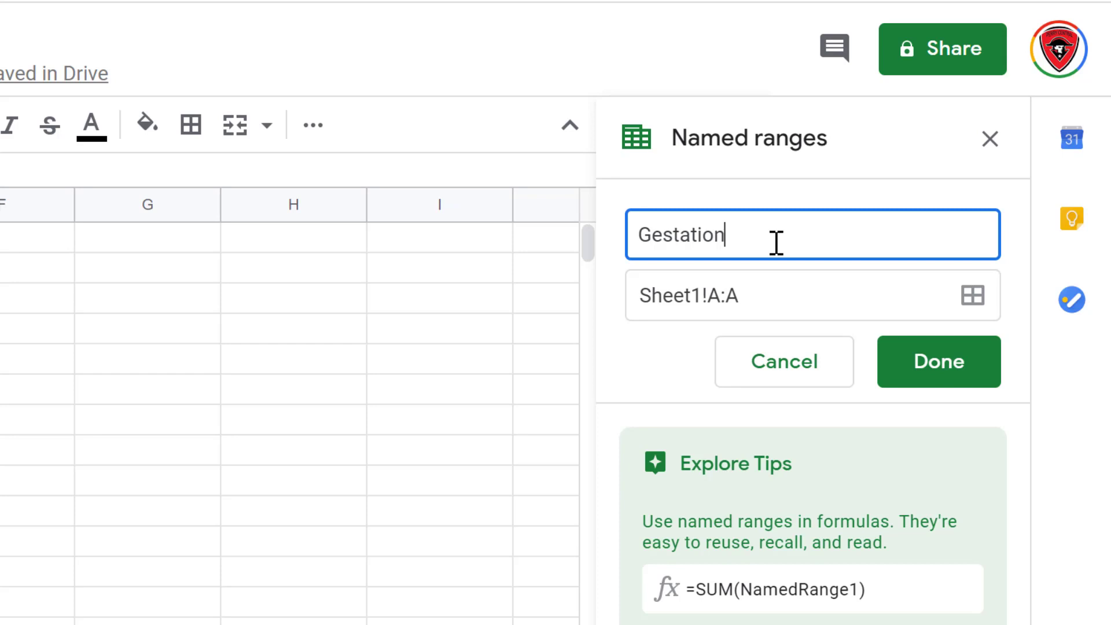
left_click(944, 363)
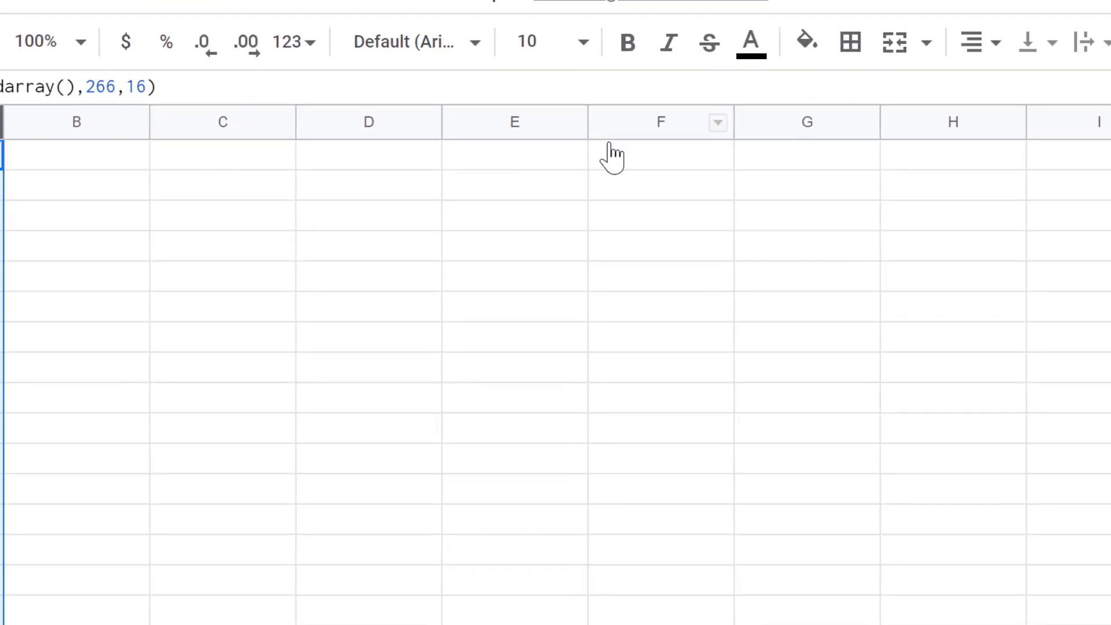
Enter the labels Mean in C1 and Standard Deviation in C2.
left_click(258, 163)
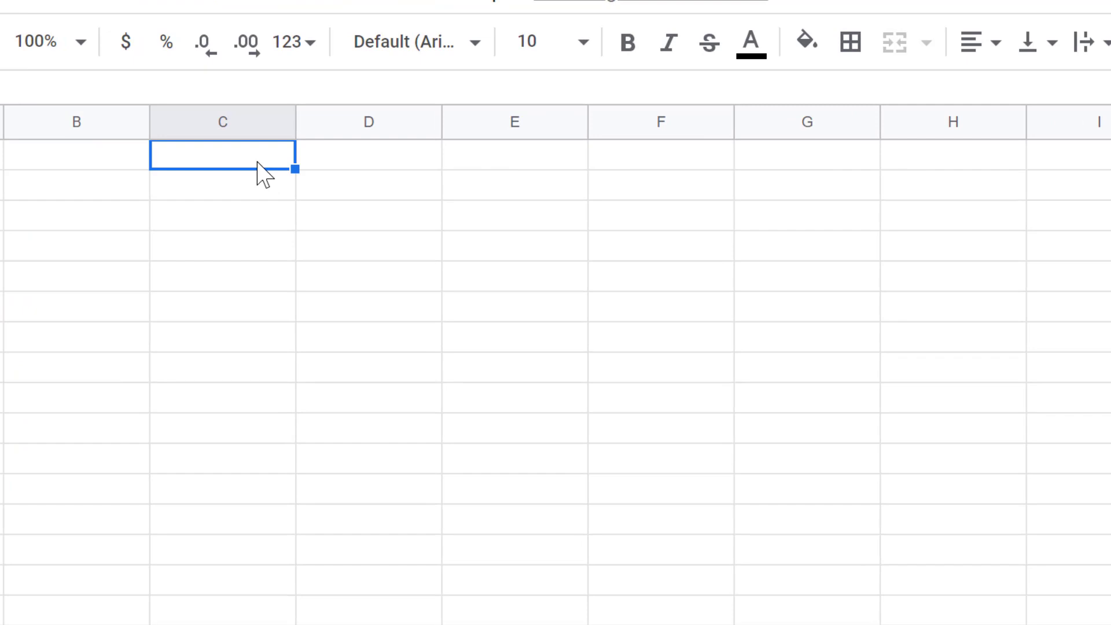
type("Mean")
key("Return")
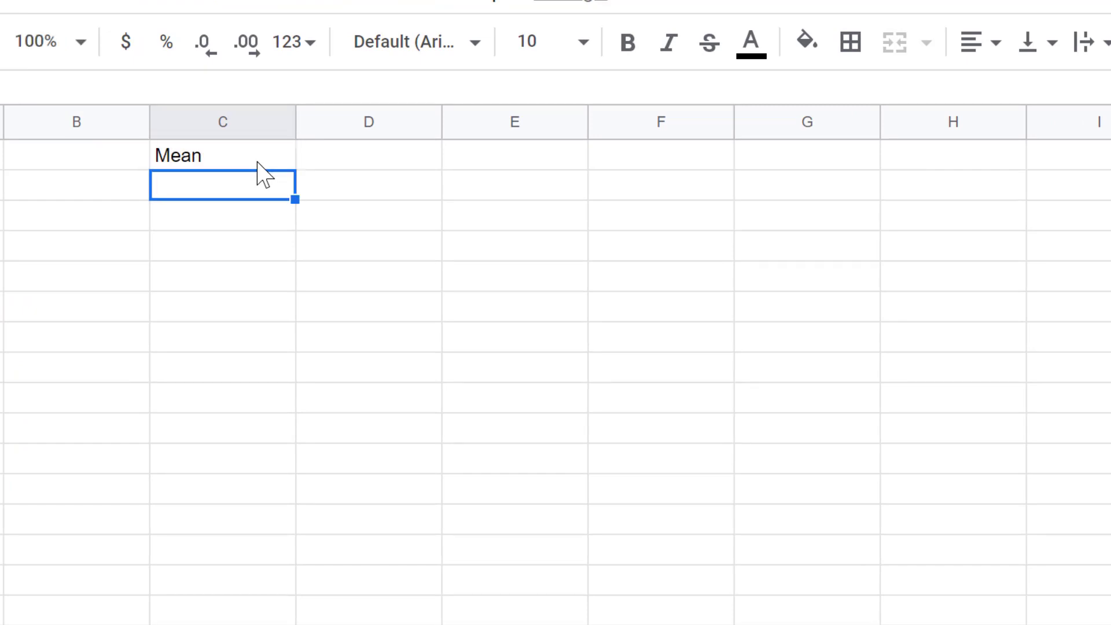
type("Sta")
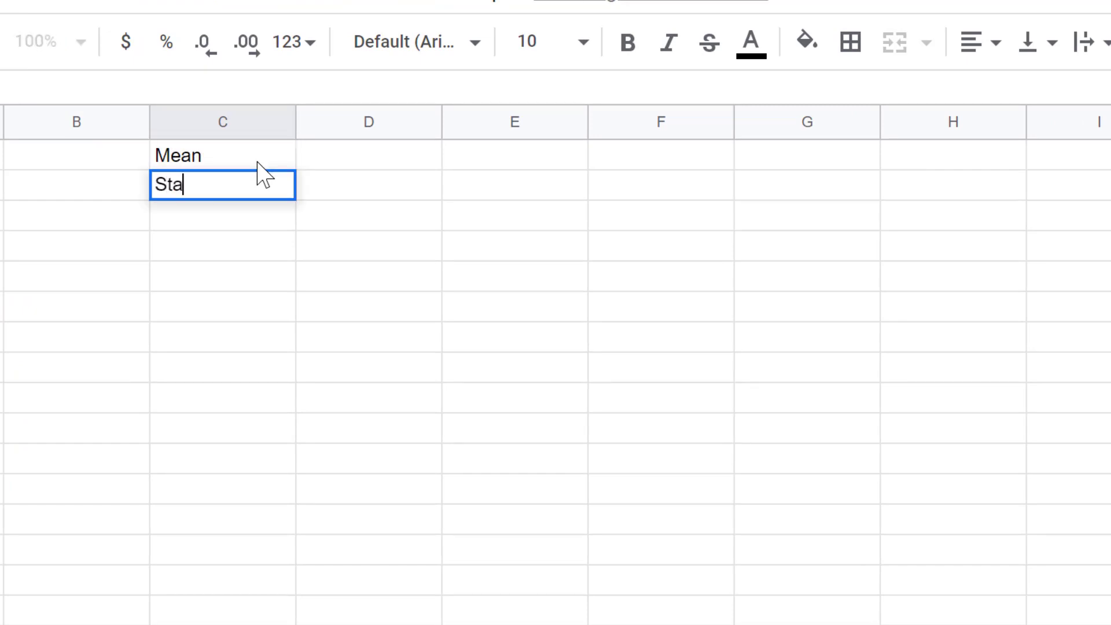
type("ndard Deviation")
Make the two labels bold and resize column C to fit its data.
left_click_drag(245, 167, 250, 203)
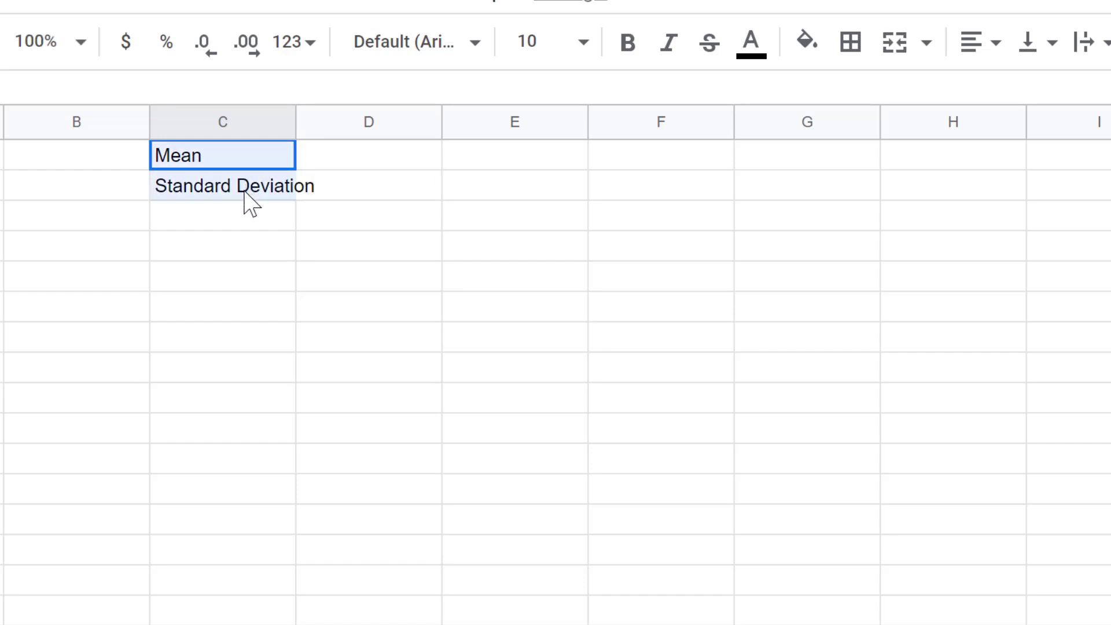
left_click(635, 42)
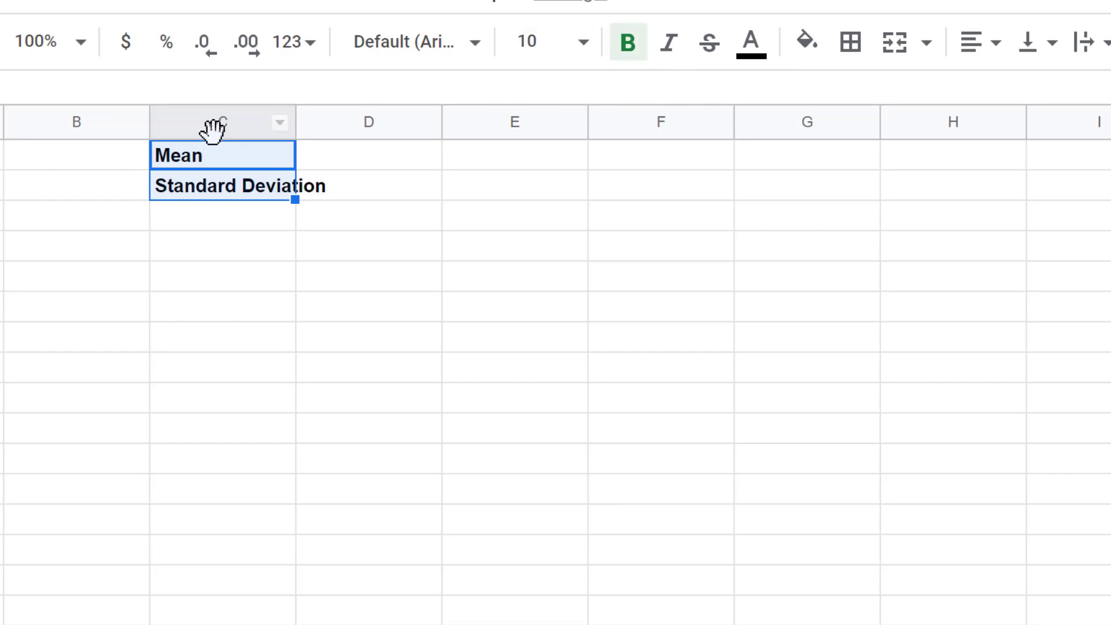
left_click(281, 123)
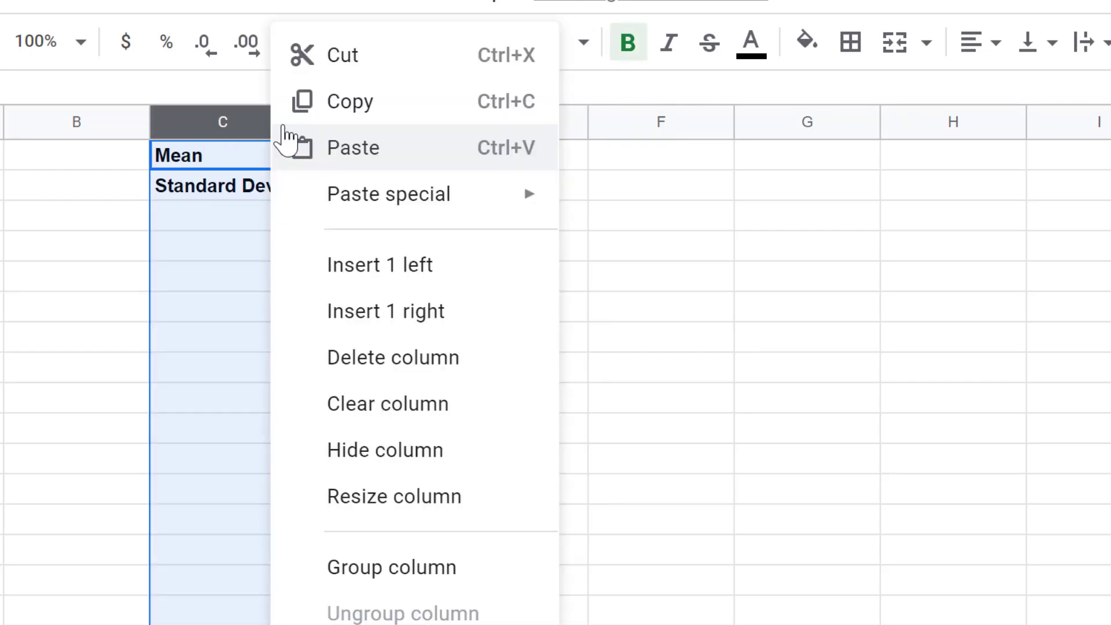
left_click(427, 499)
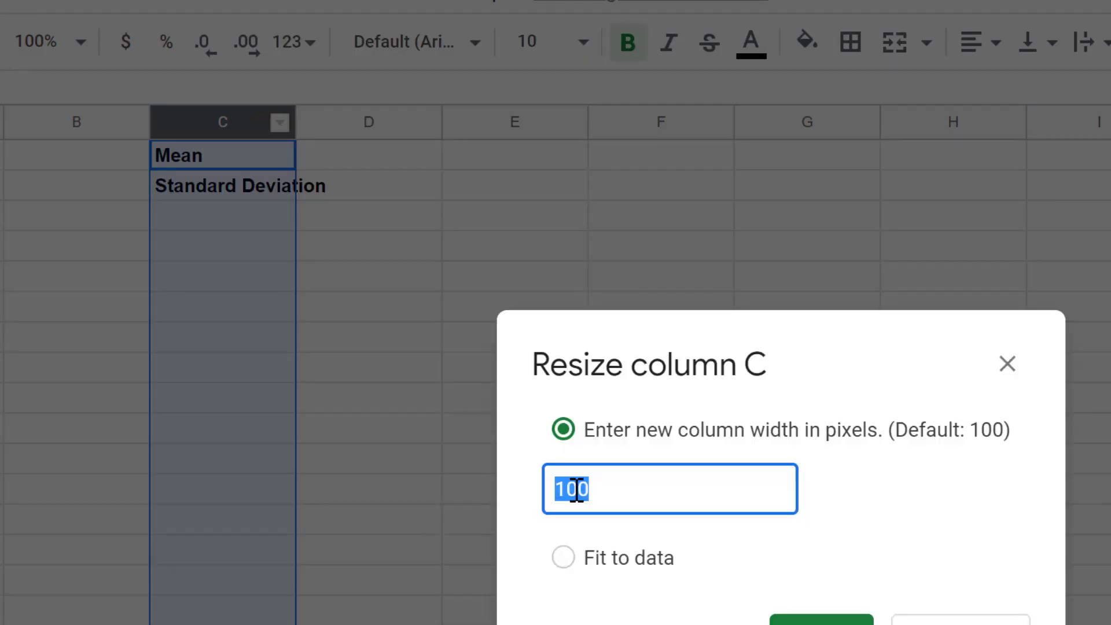
left_click(599, 561)
left_click(781, 621)
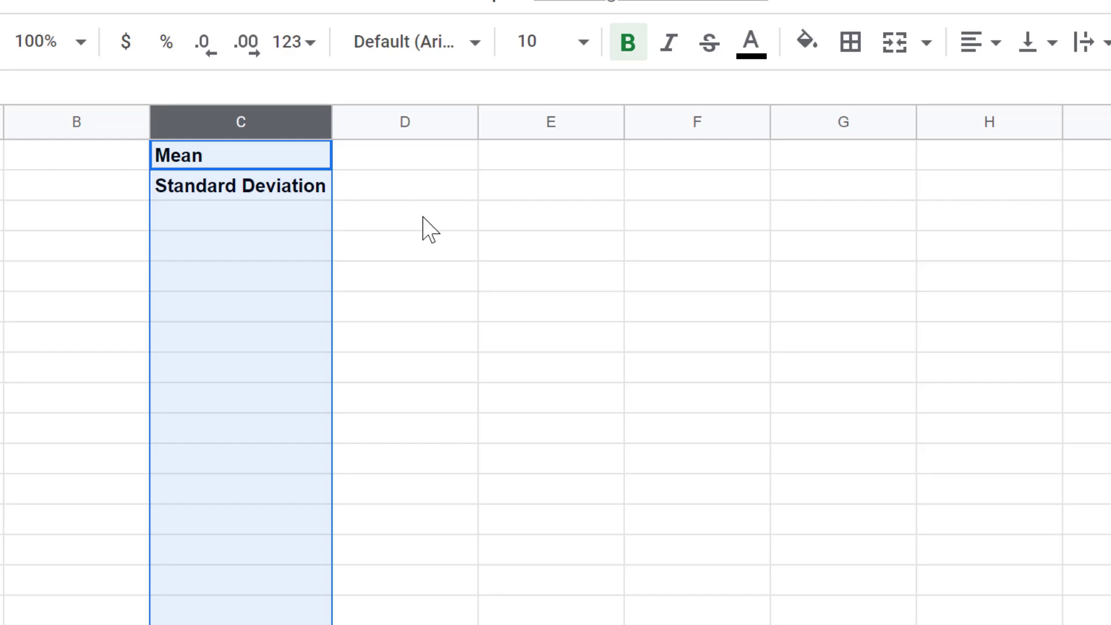
Enter =average(Gestation) in D1 to compute the mean.
left_click(408, 165)
type("=")
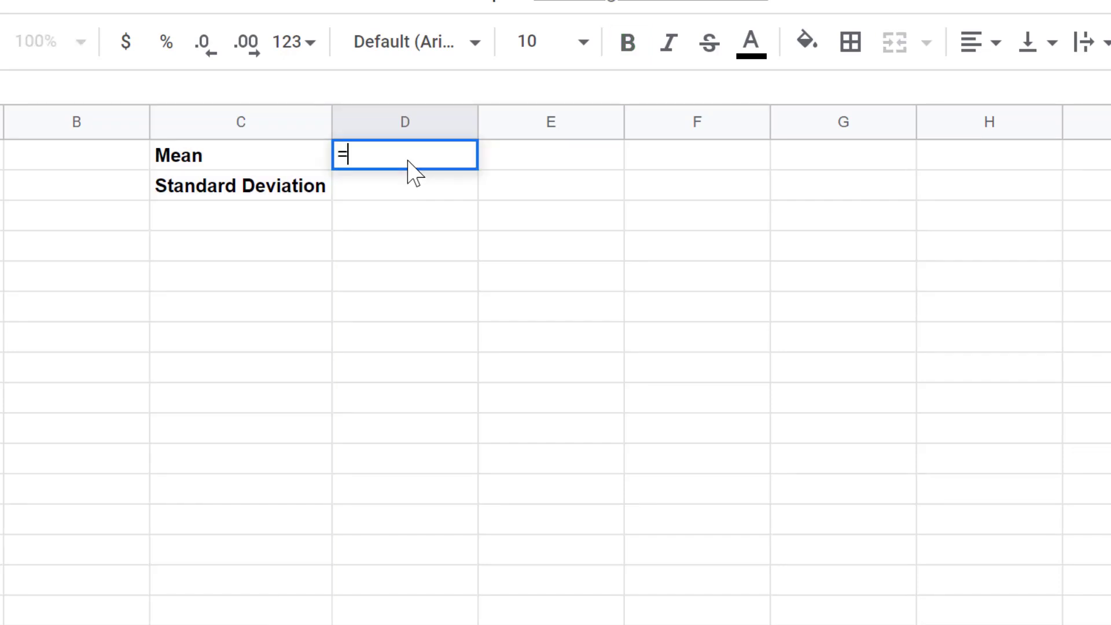
type("average")
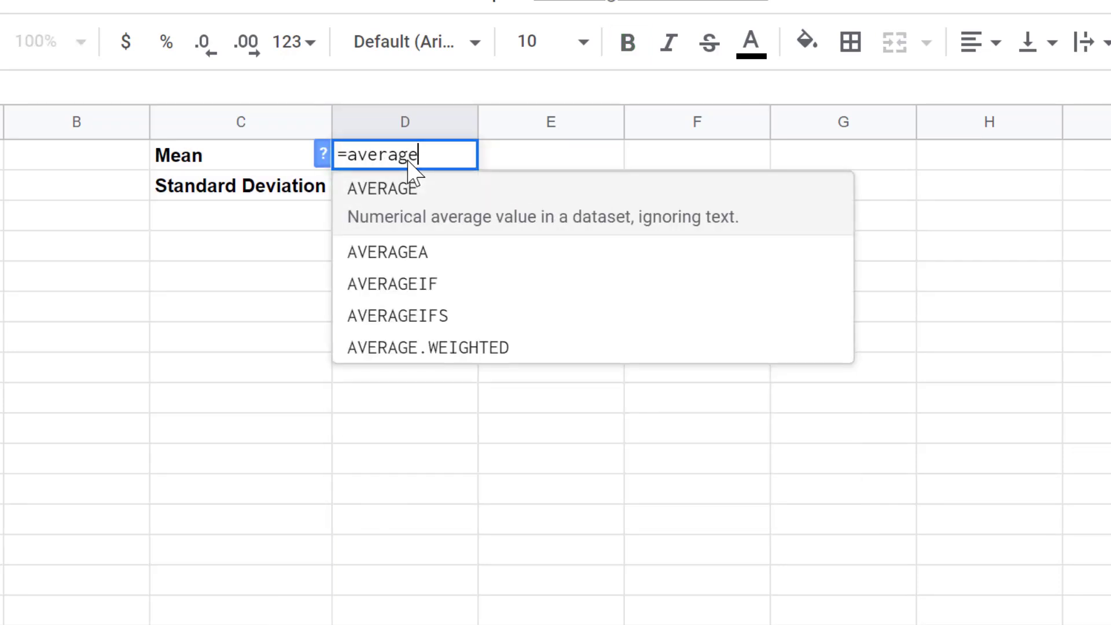
type("(Ge")
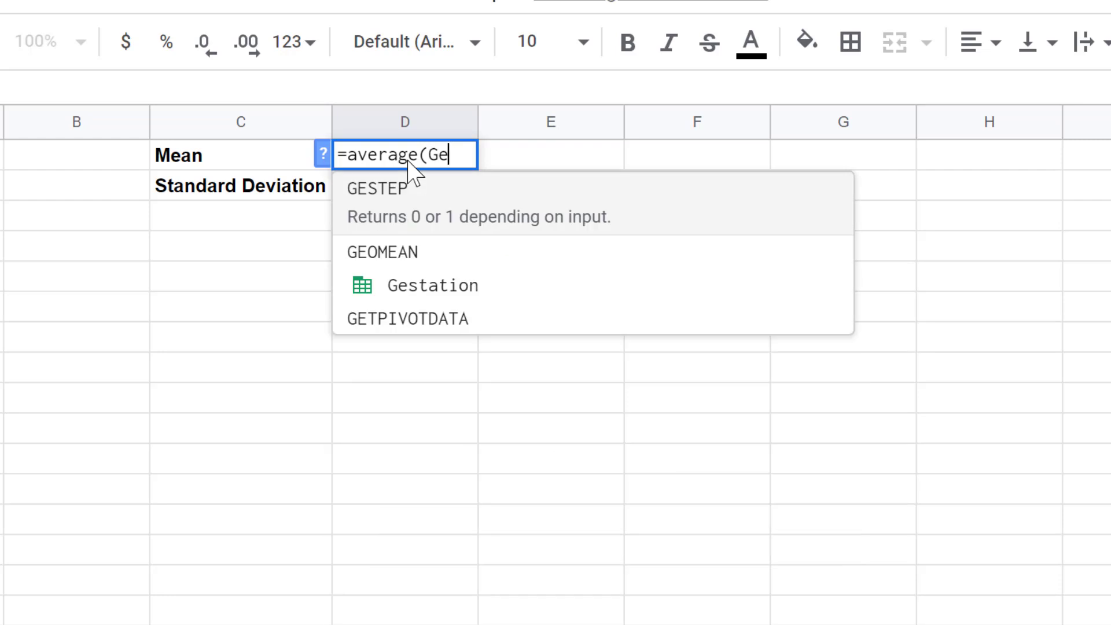
type("station)")
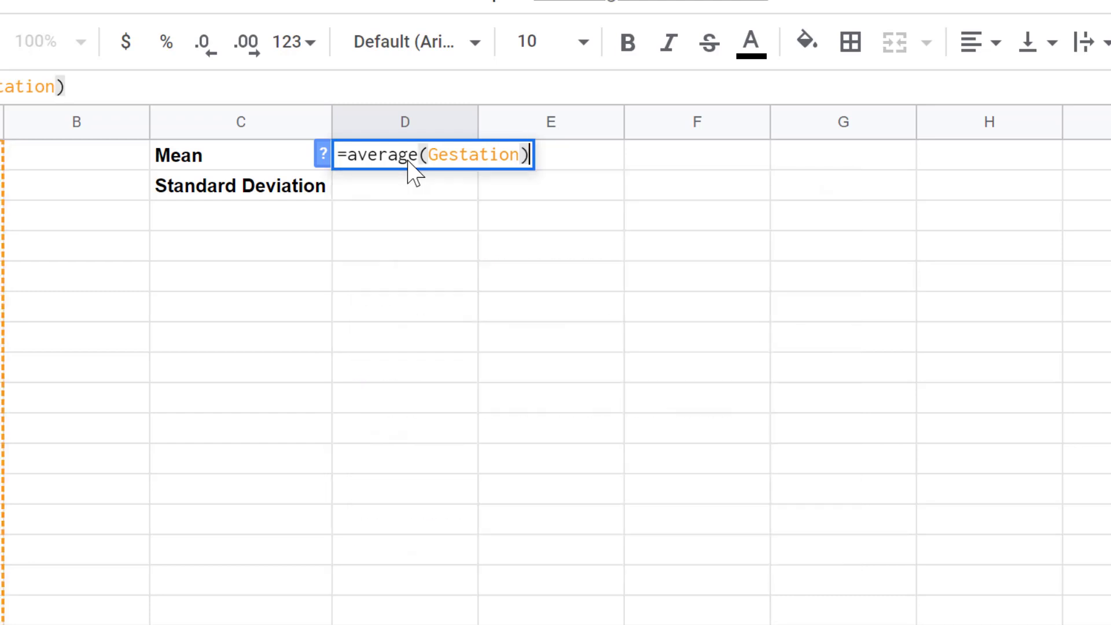
key("Return")
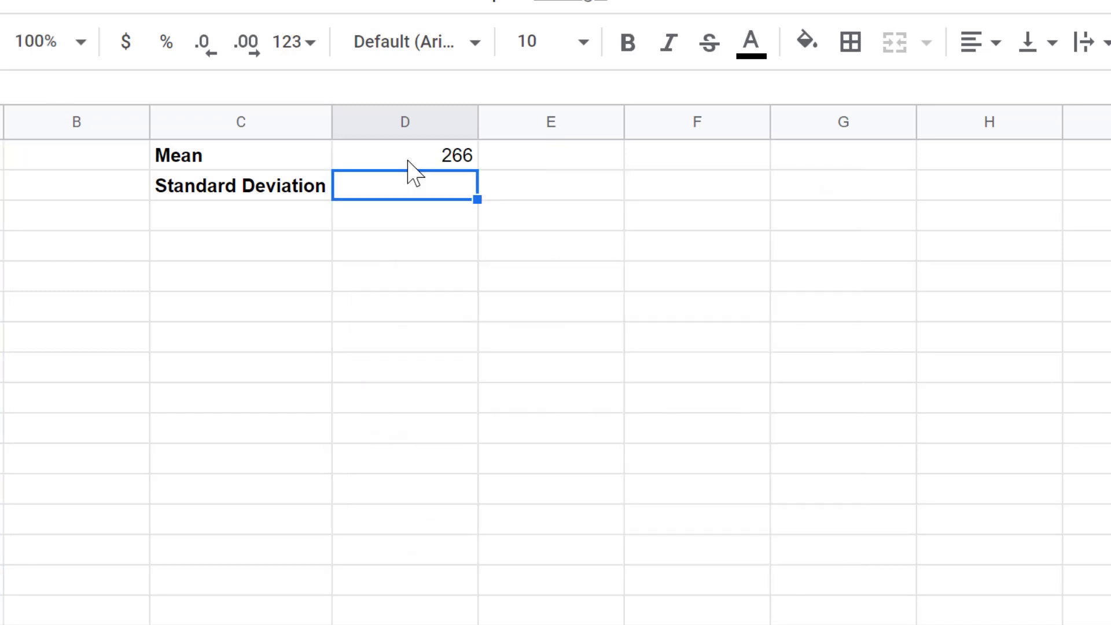
Enter =stdevp(Gestation) in D2 to compute the standard deviation.
type("=")
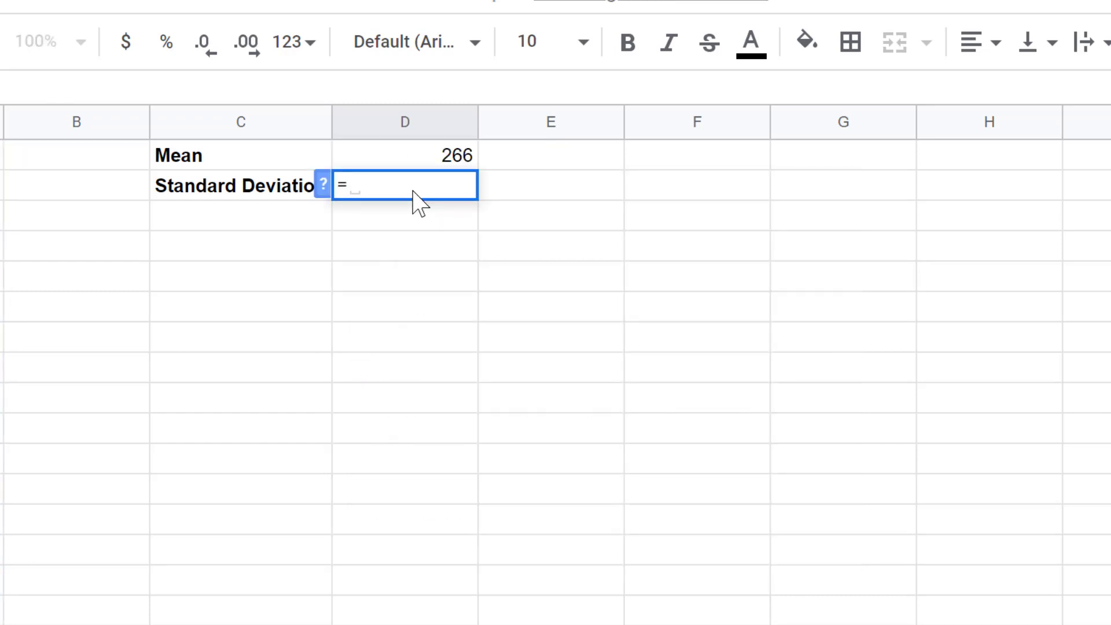
type("std")
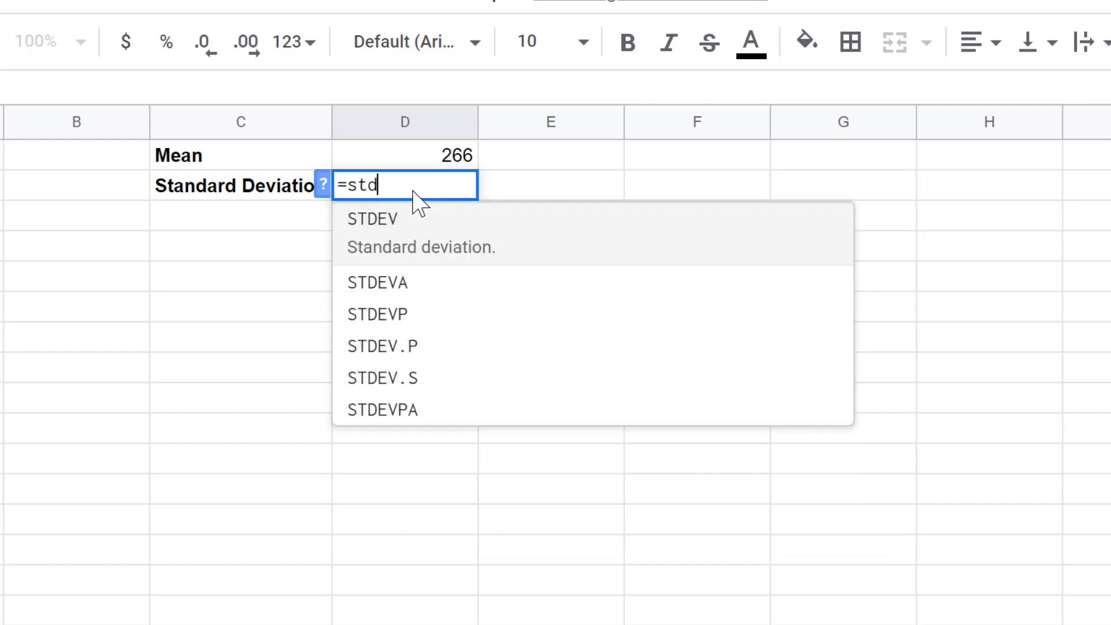
type("evp")
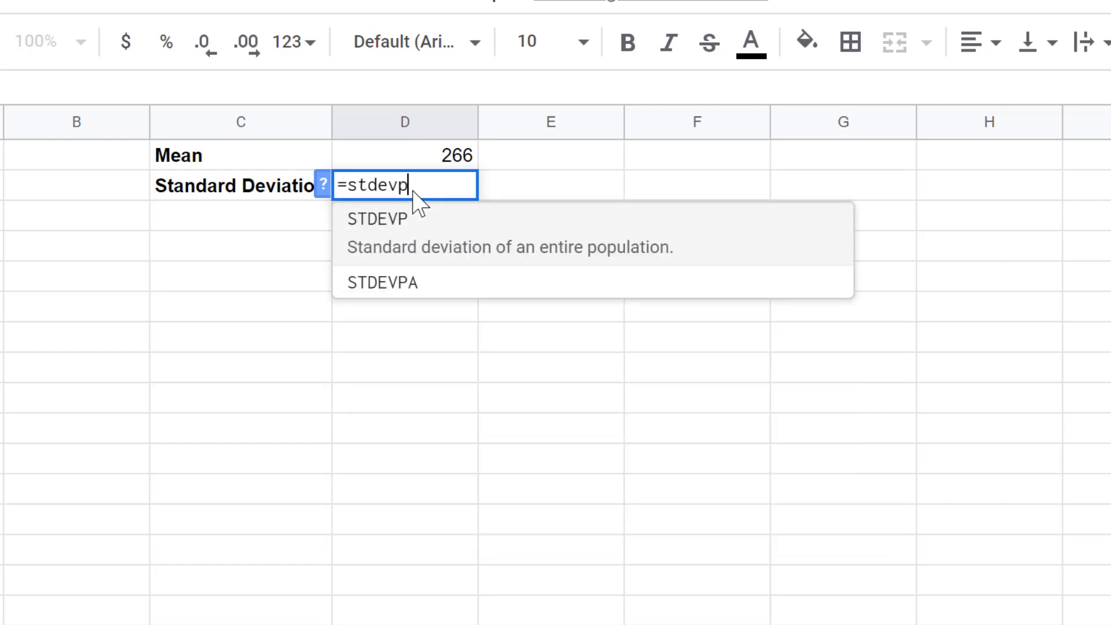
type("(")
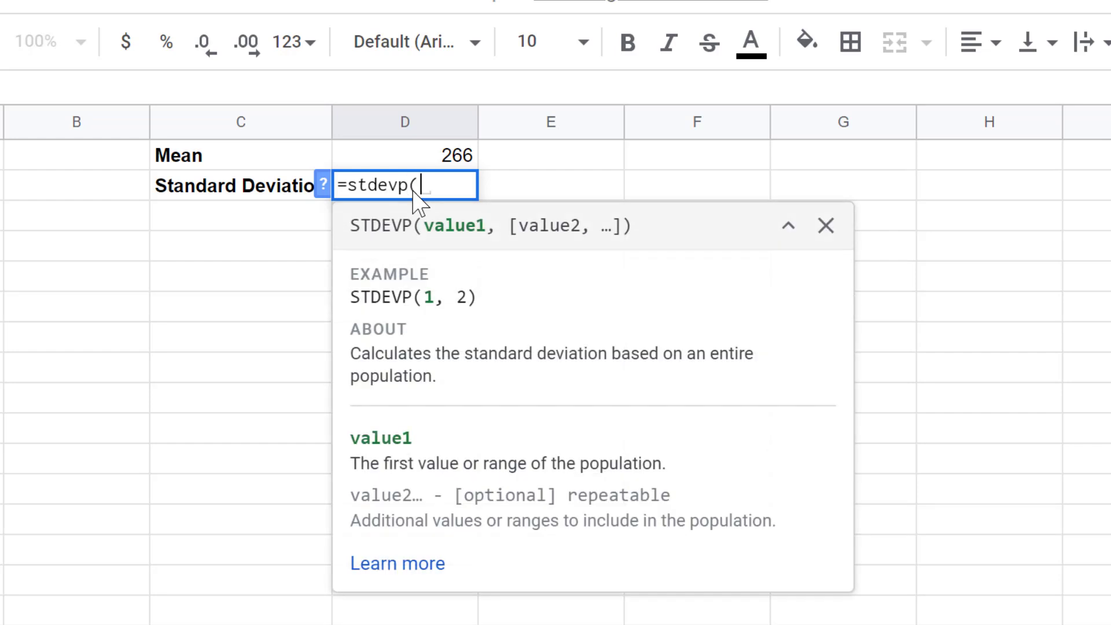
type("Ge")
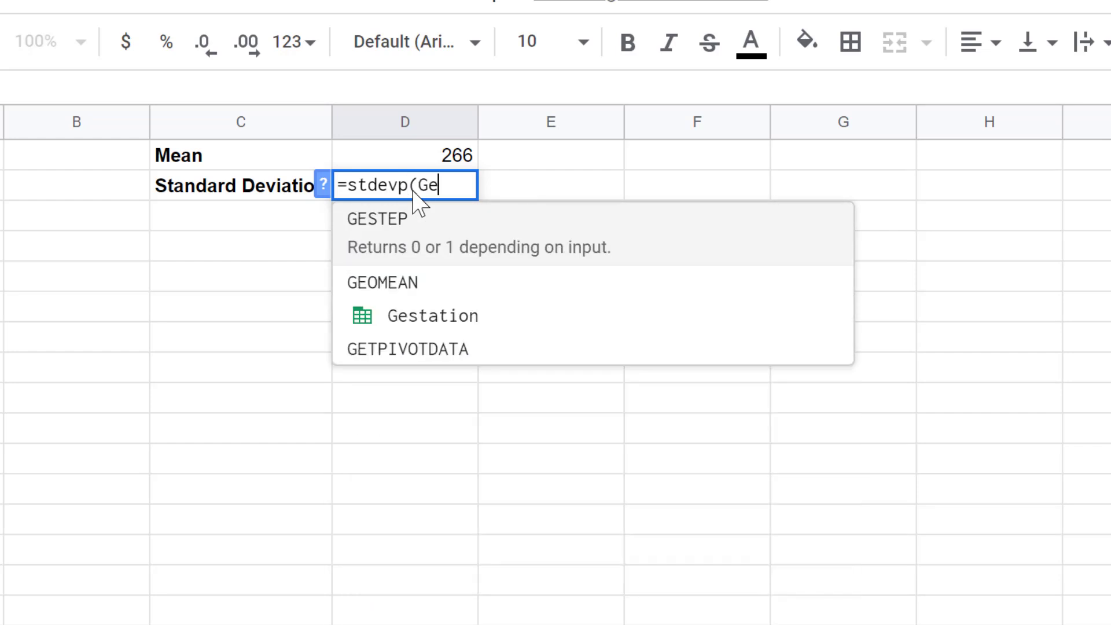
type("station)")
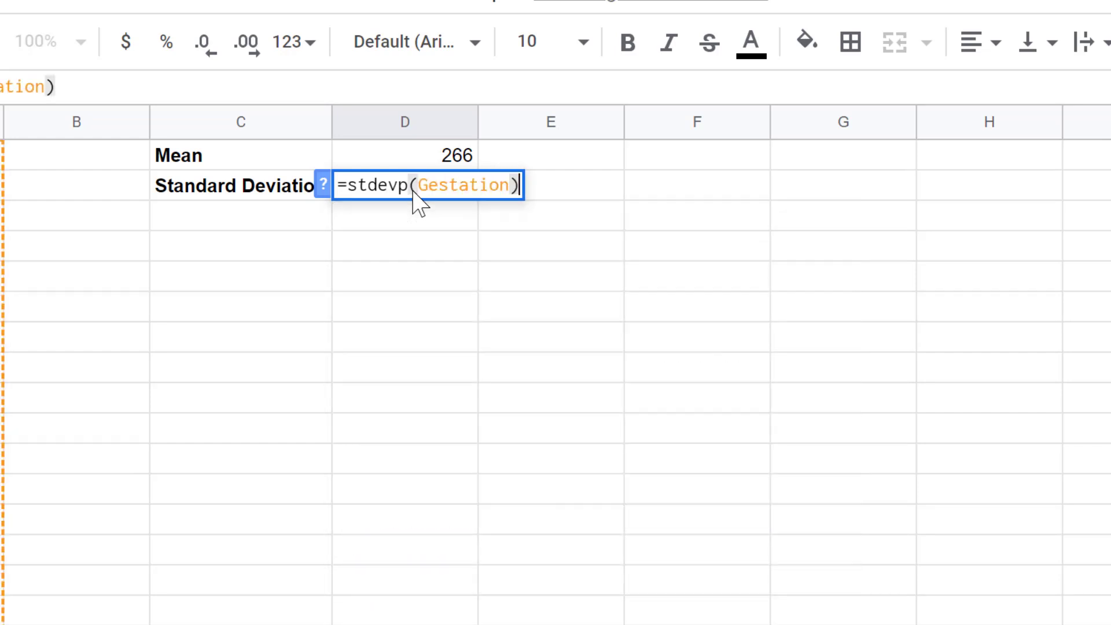
key("Return")
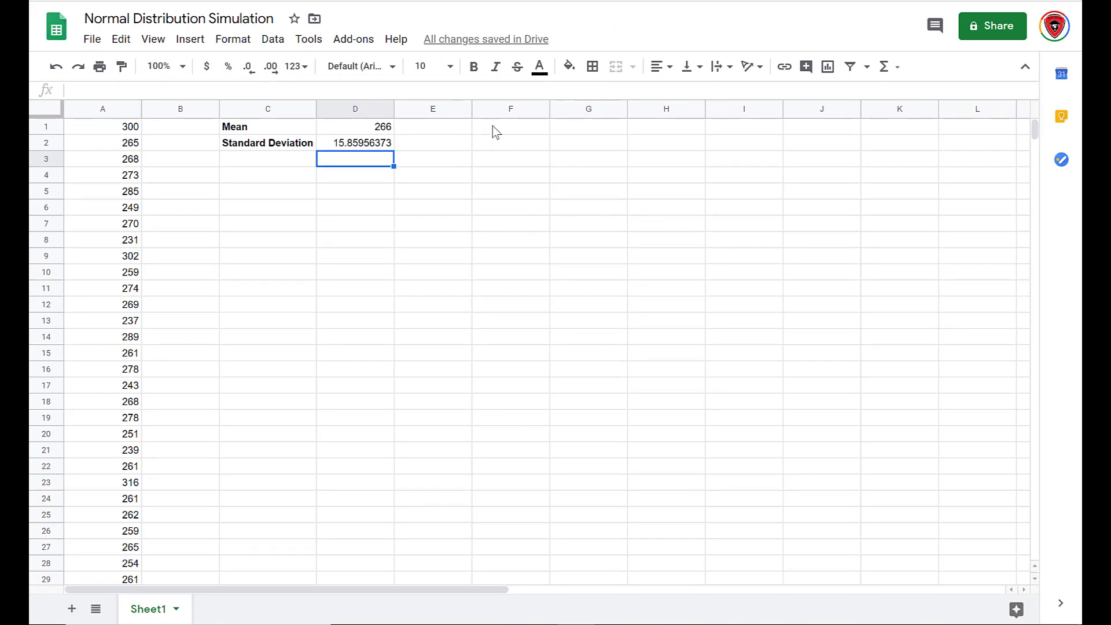
Enter the header Bins in cell F1.
left_click(511, 127)
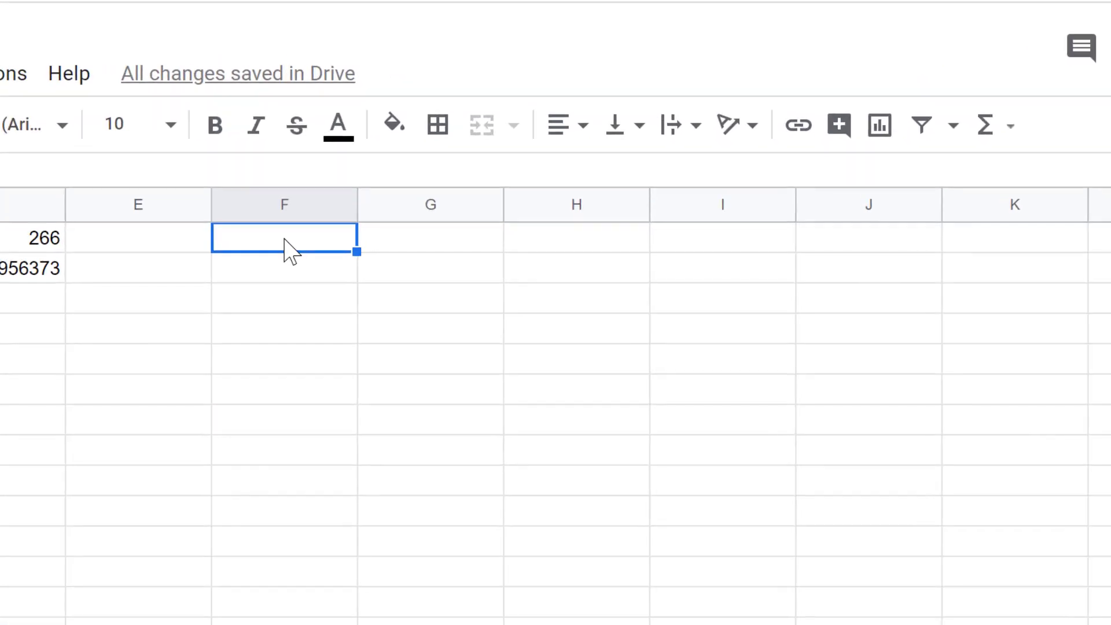
type("Bina")
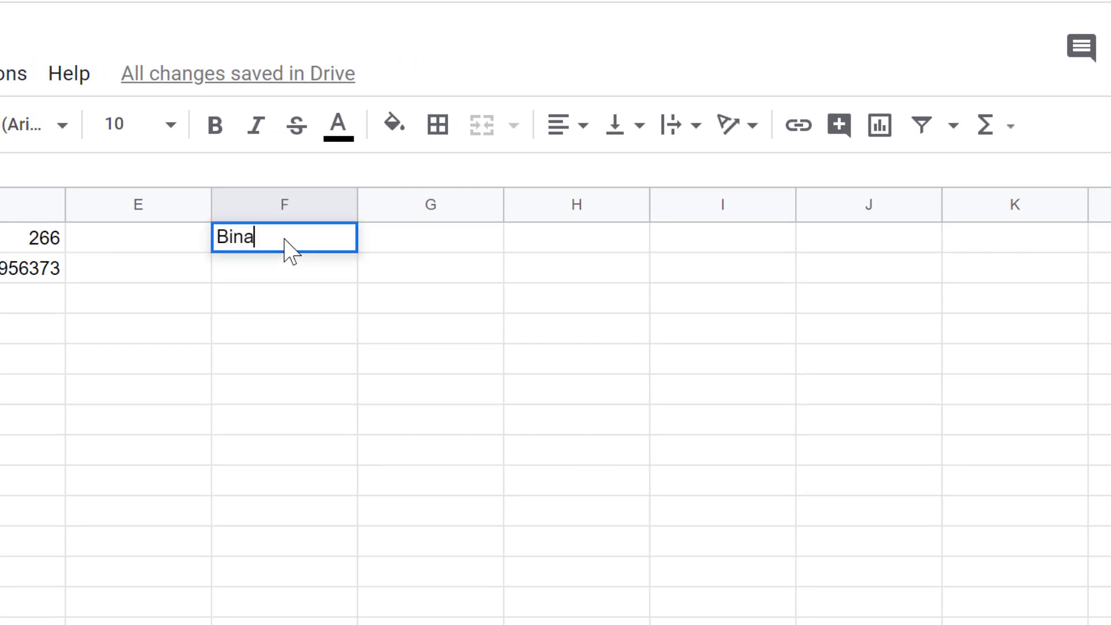
key("BackSpace")
type("s")
key("Tab")
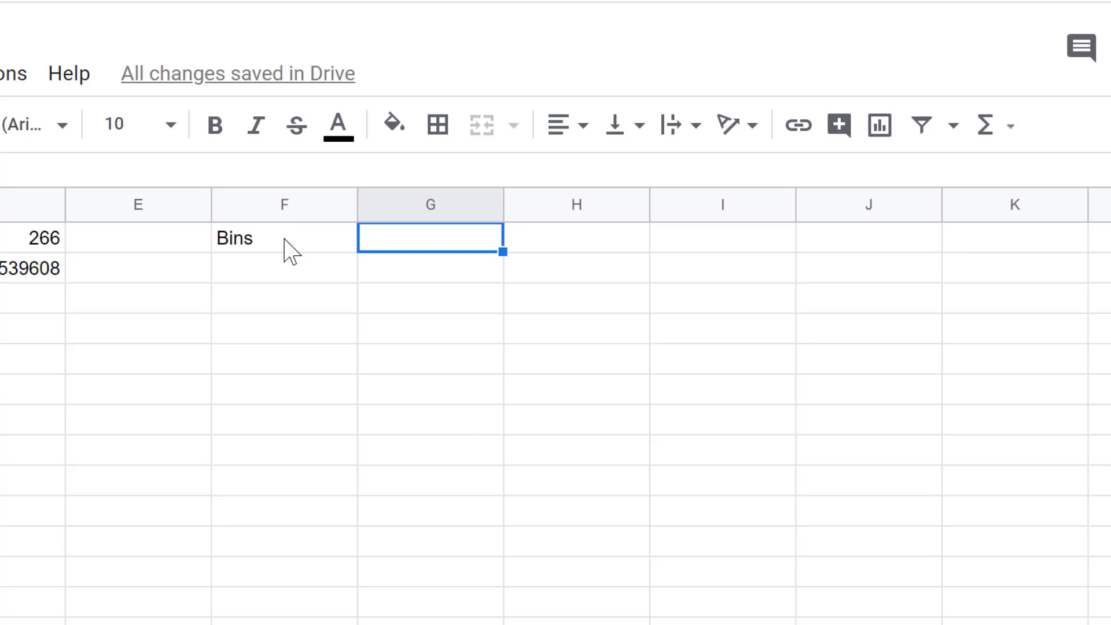
Enter the headers NORMDIST Formula in G1 and NORMDIST in H1.
type("NORMDIS")
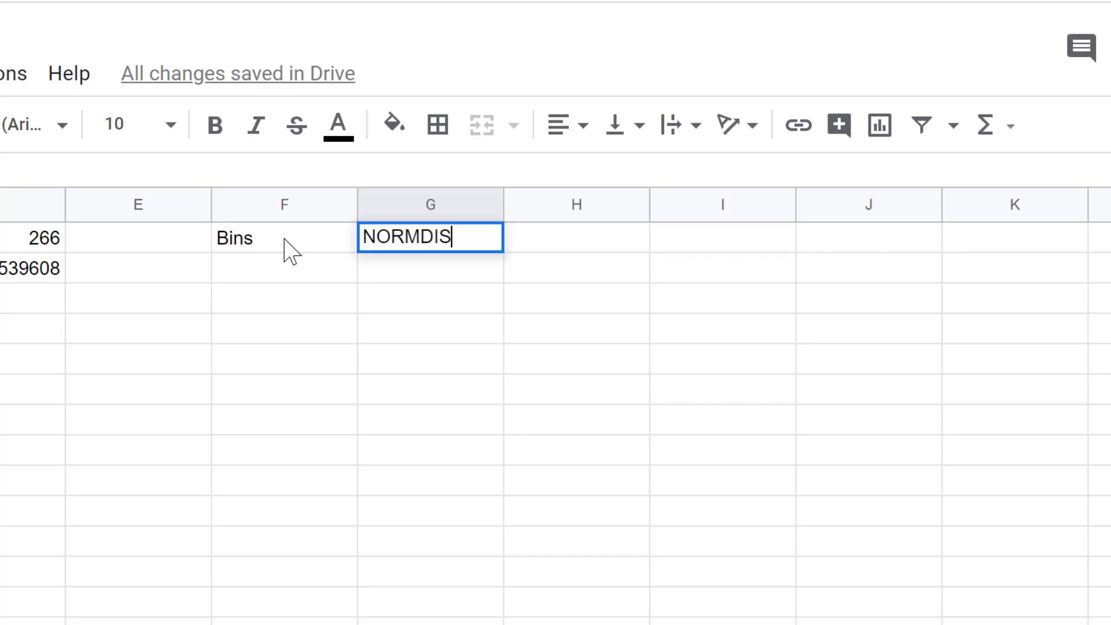
type("T FOrm")
key("BackSpace")
key("BackSpace")
key("BackSpace")
type("o")
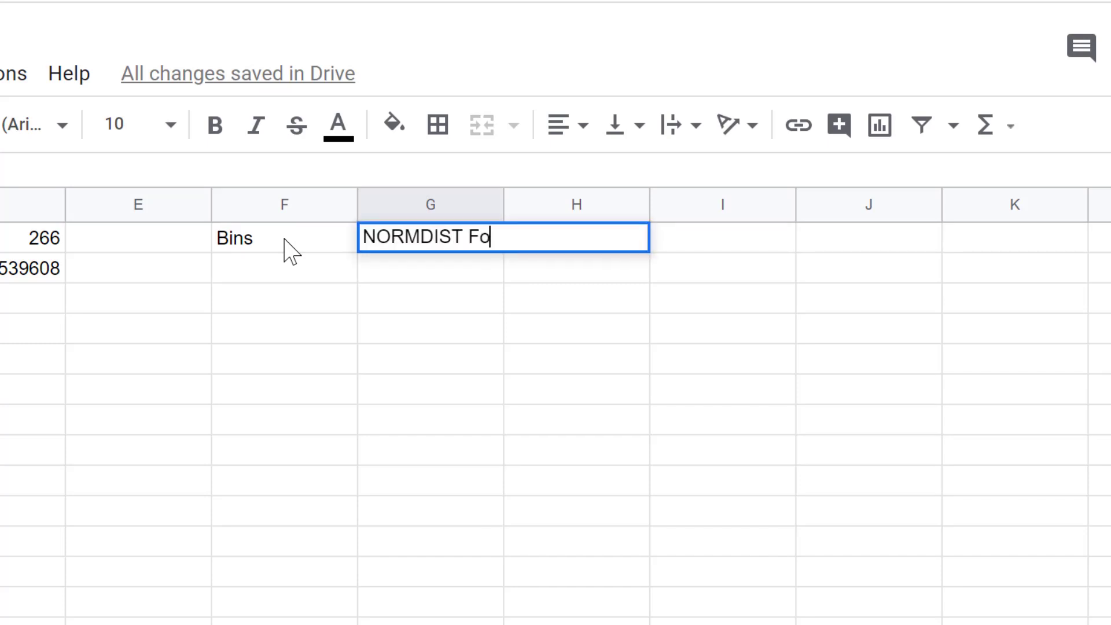
type("rmula")
key("Tab")
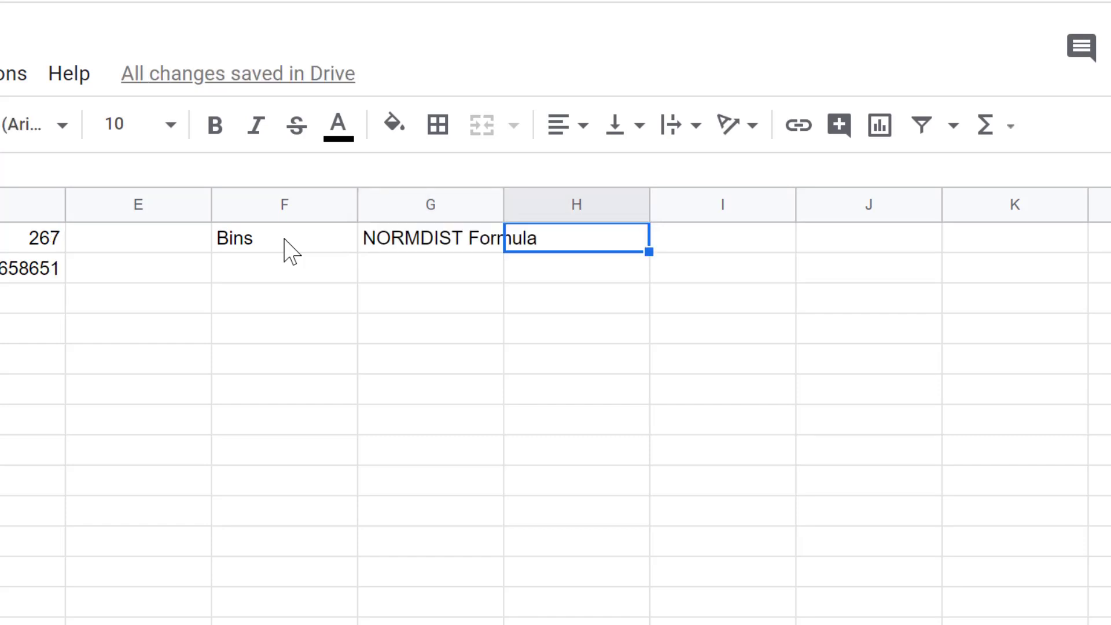
type("NORMDIST")
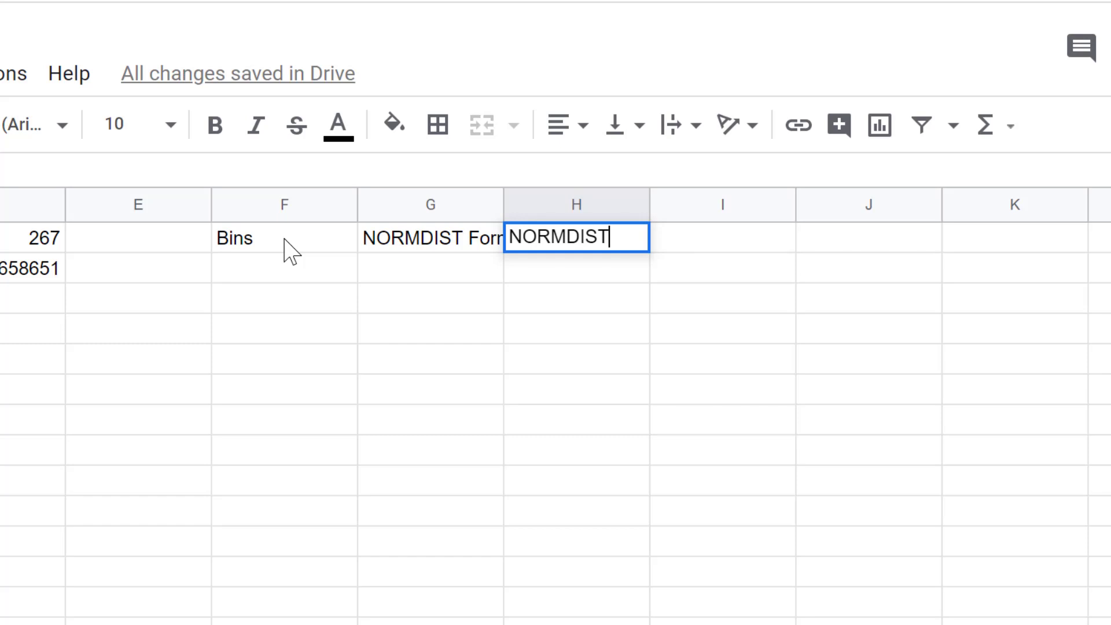
key("Tab")
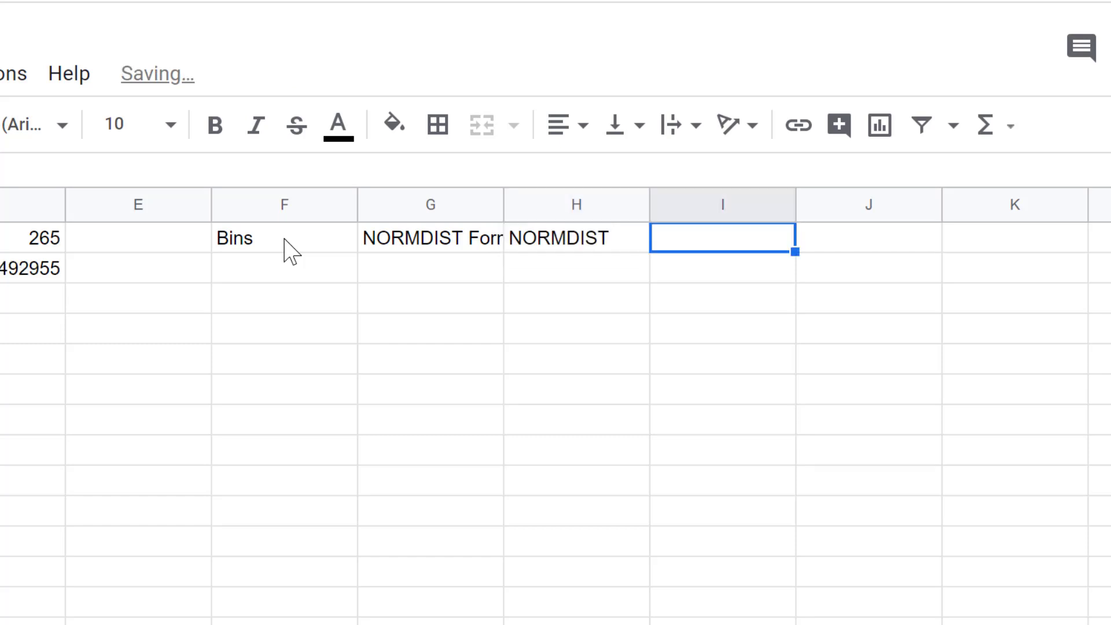
Enter the headers Histogram in I1 and Histogram 2 in J1.
left_click(291, 252)
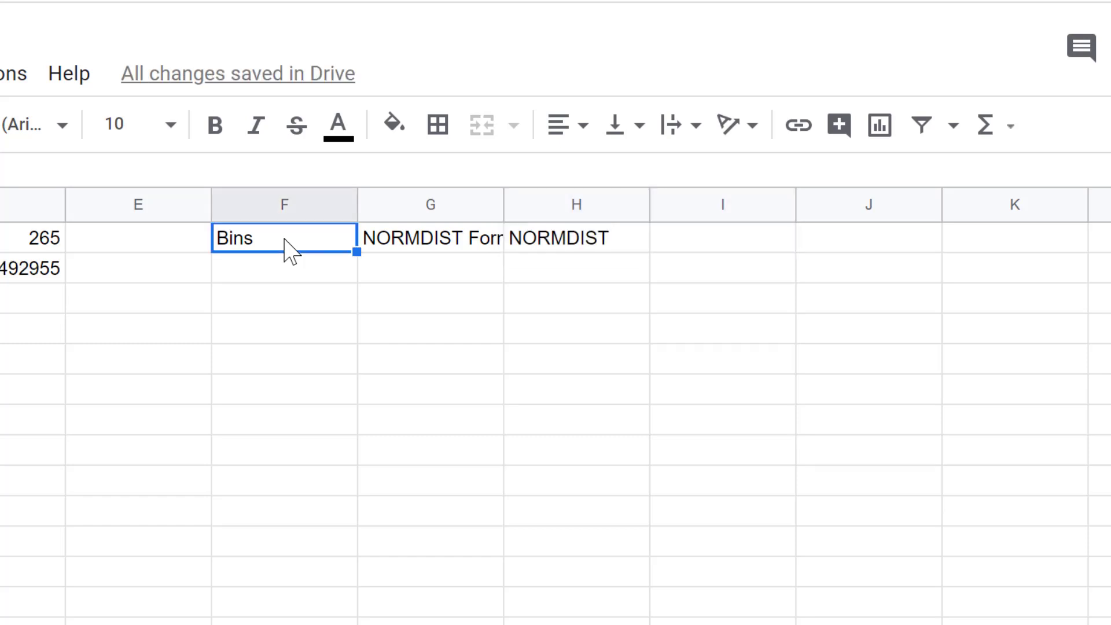
left_click(721, 231)
type("Histro")
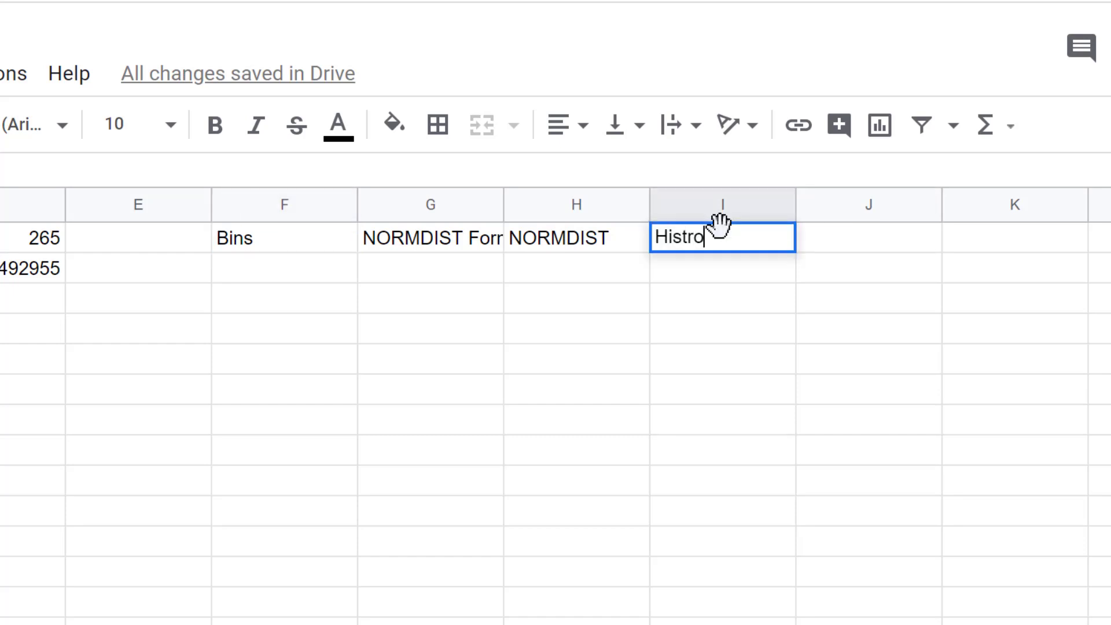
key("BackSpace")
key("BackSpace")
type("org")
key("BackSpace")
key("BackSpace")
type("gram")
key("Tab")
type("Histr")
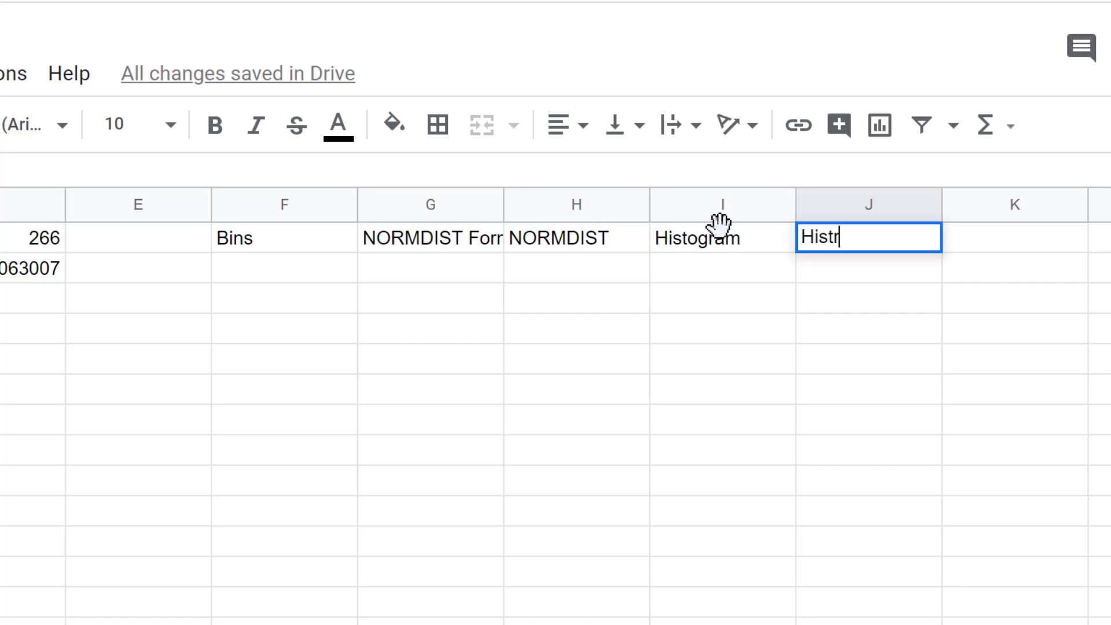
key("BackSpace")
type("or")
key("BackSpace")
type("gram 2")
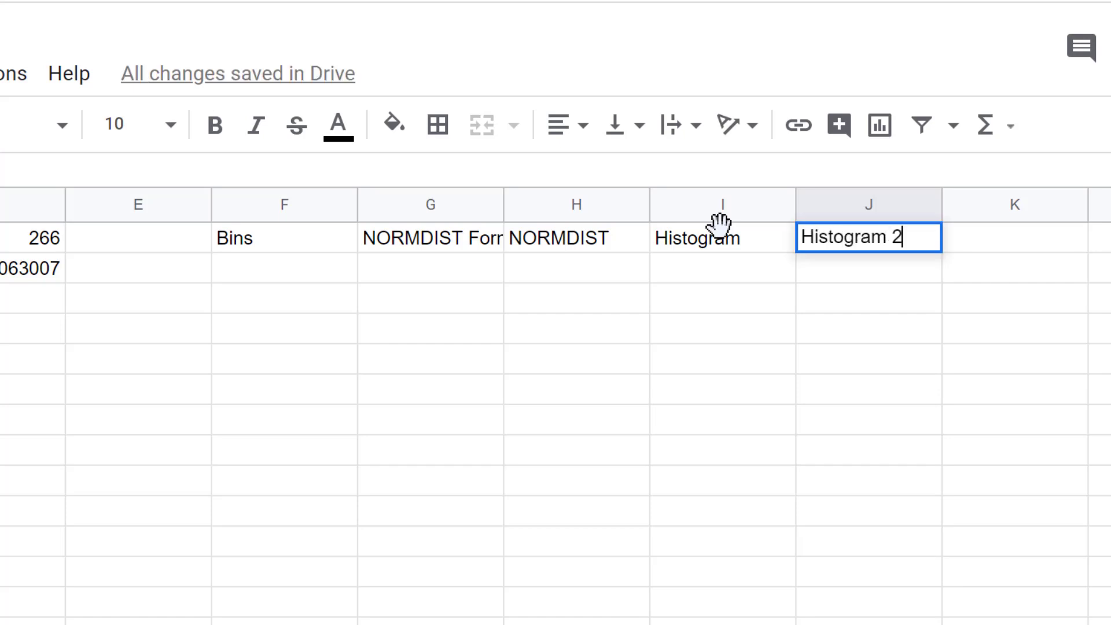
Center-align and bold the header cells F1 through J1.
left_click_drag(277, 243, 831, 254)
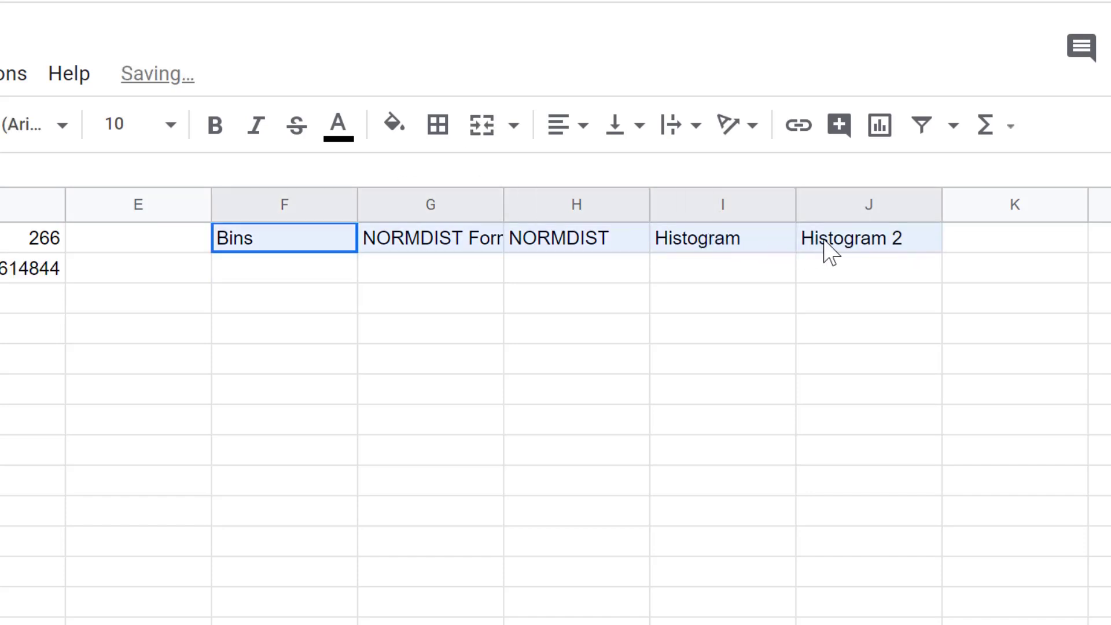
left_click(582, 125)
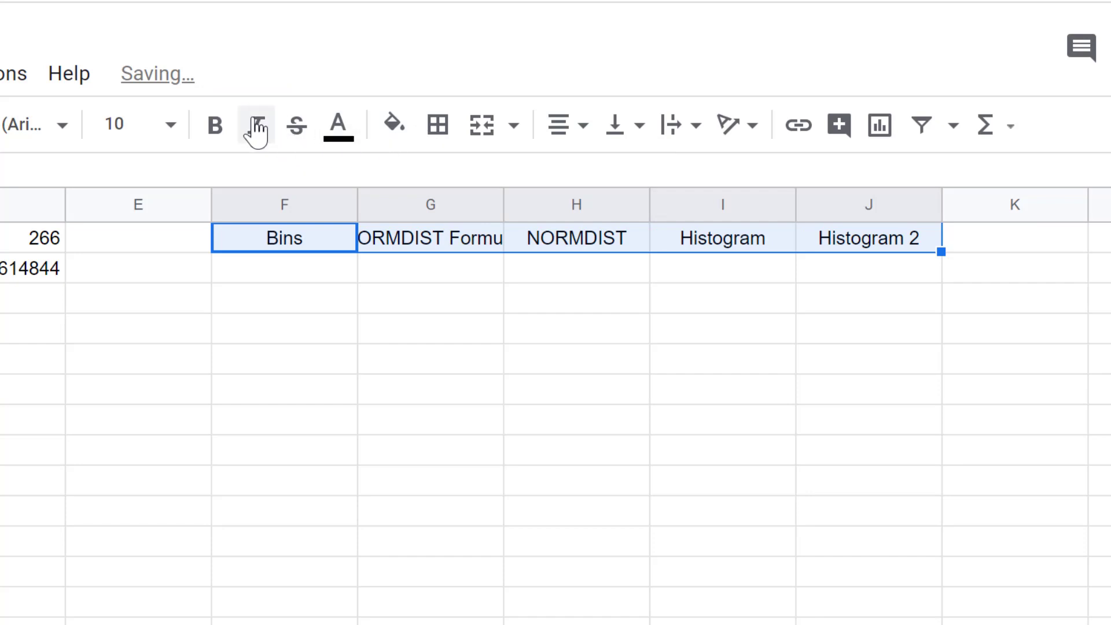
left_click(215, 125)
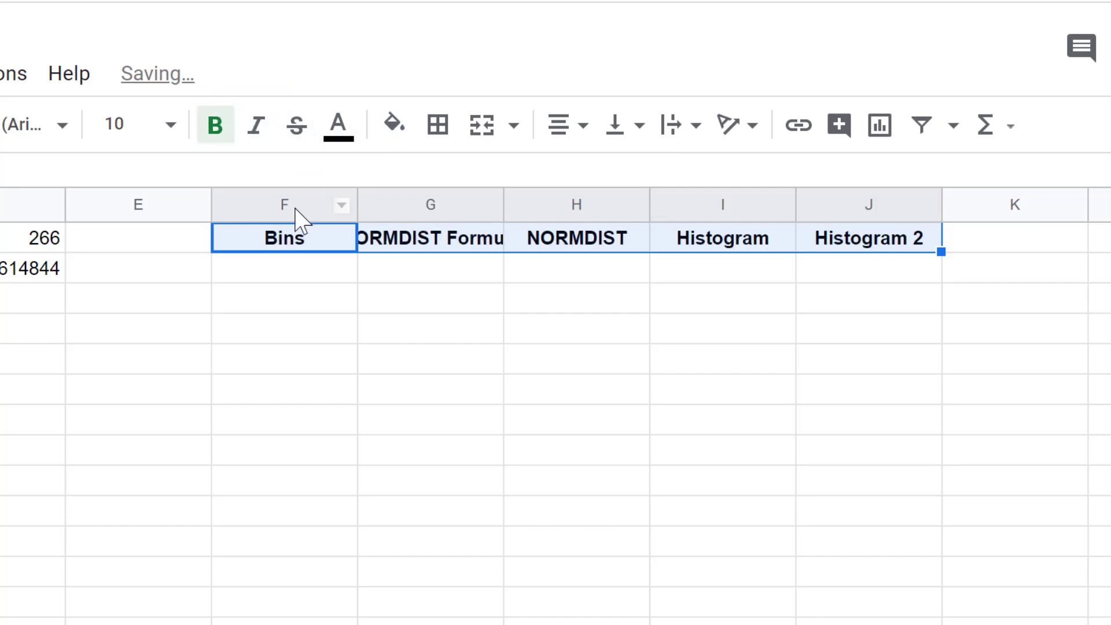
Resize columns F through J to fit their data.
left_click_drag(295, 211, 901, 209)
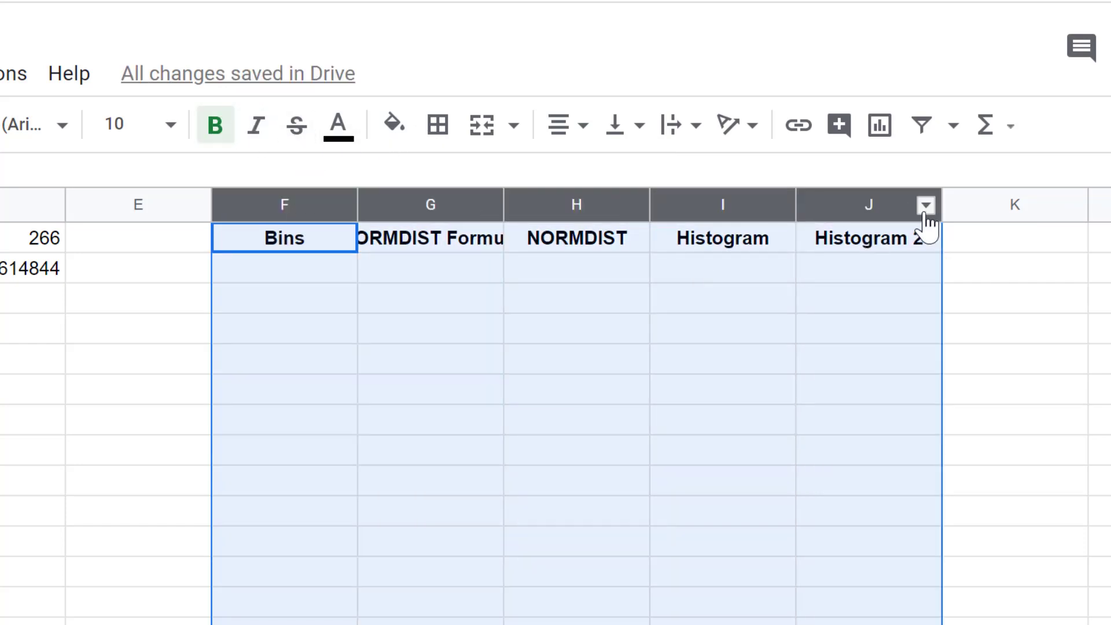
left_click(928, 208)
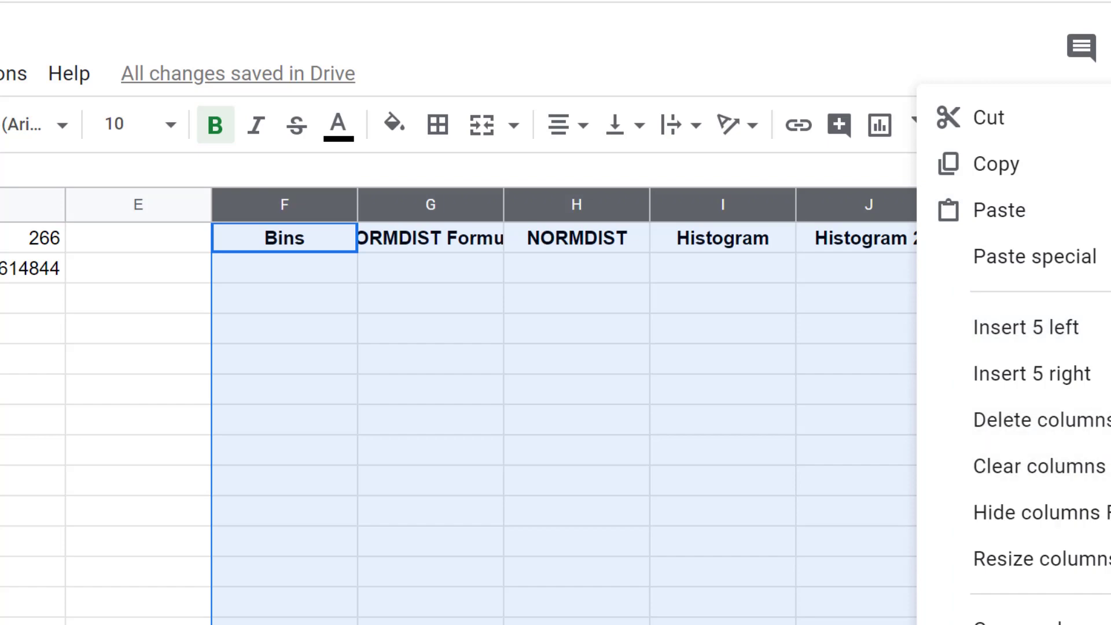
left_click(1065, 563)
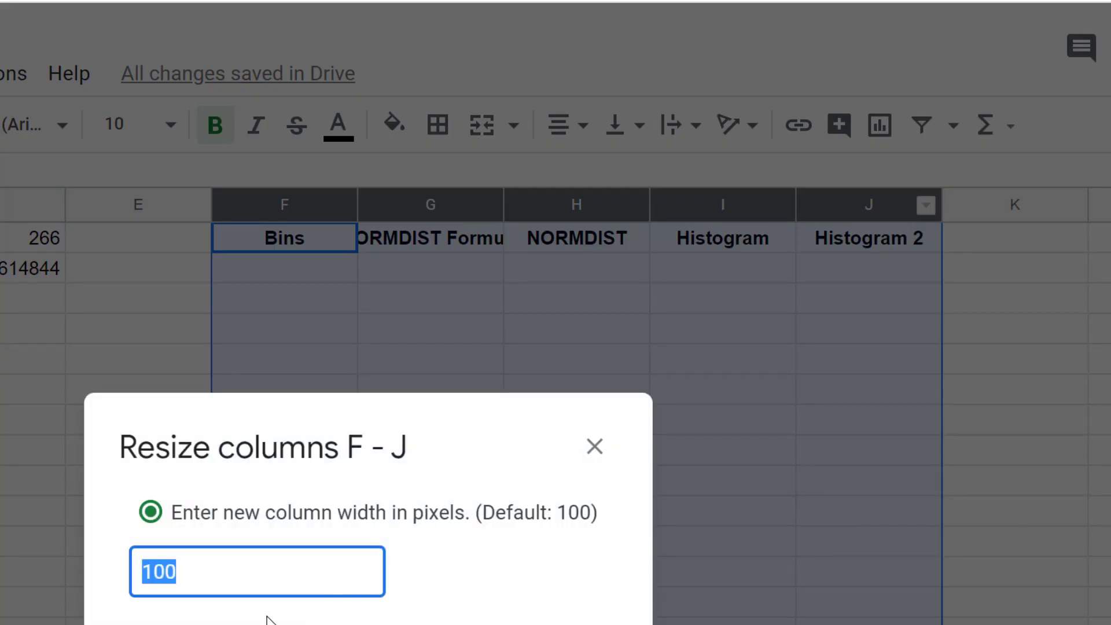
left_click(214, 624)
key("Return")
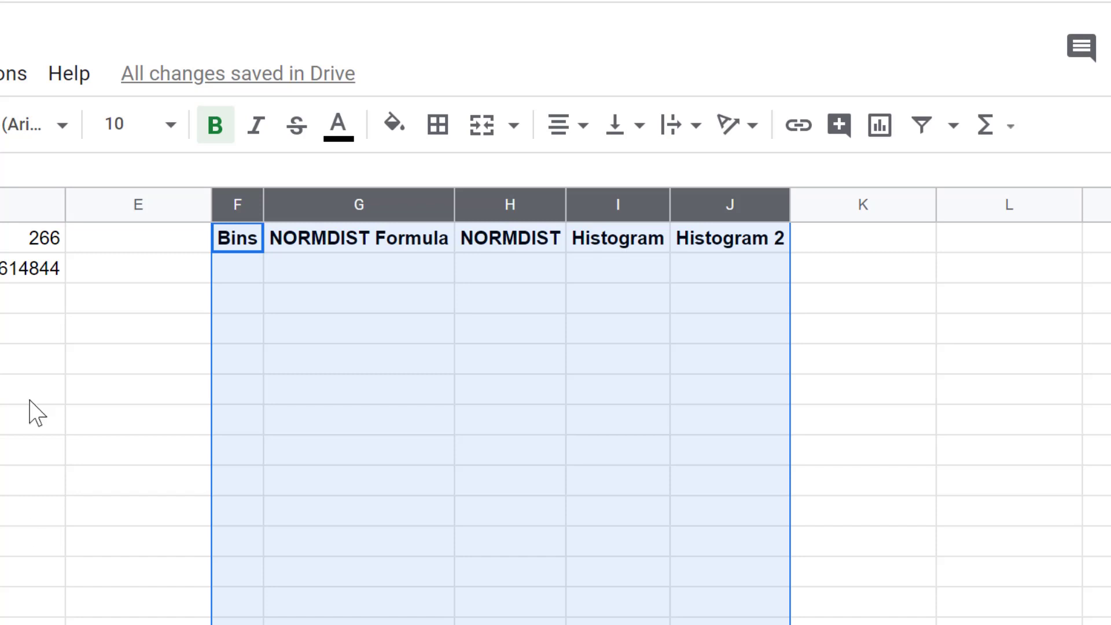
Enter 0 as the first bin value in F2.
left_click(237, 267)
type("0")
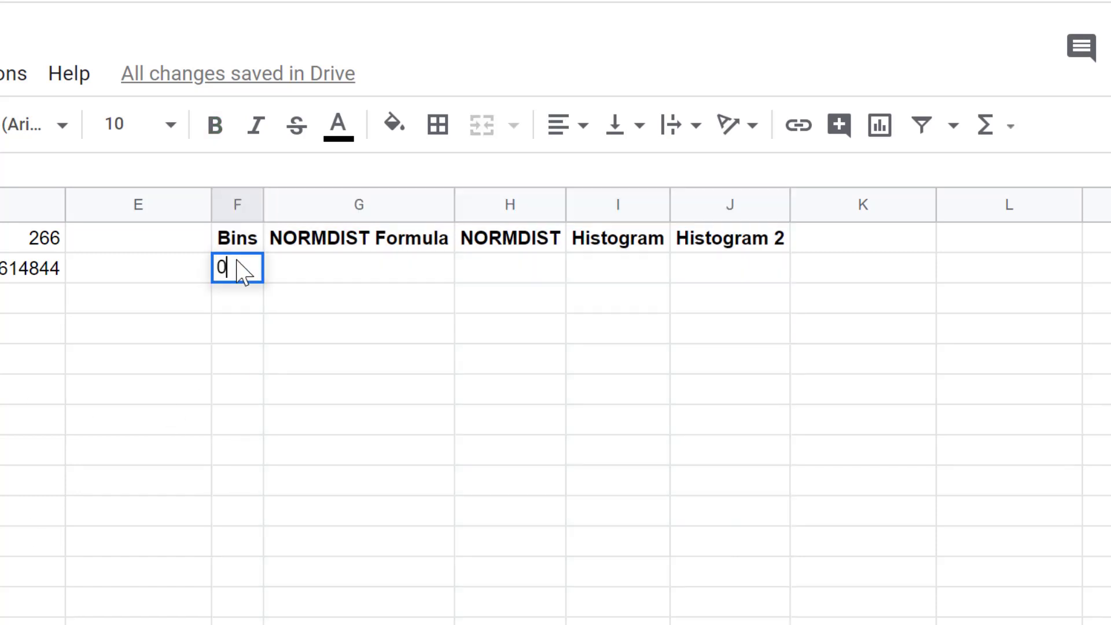
key("Return")
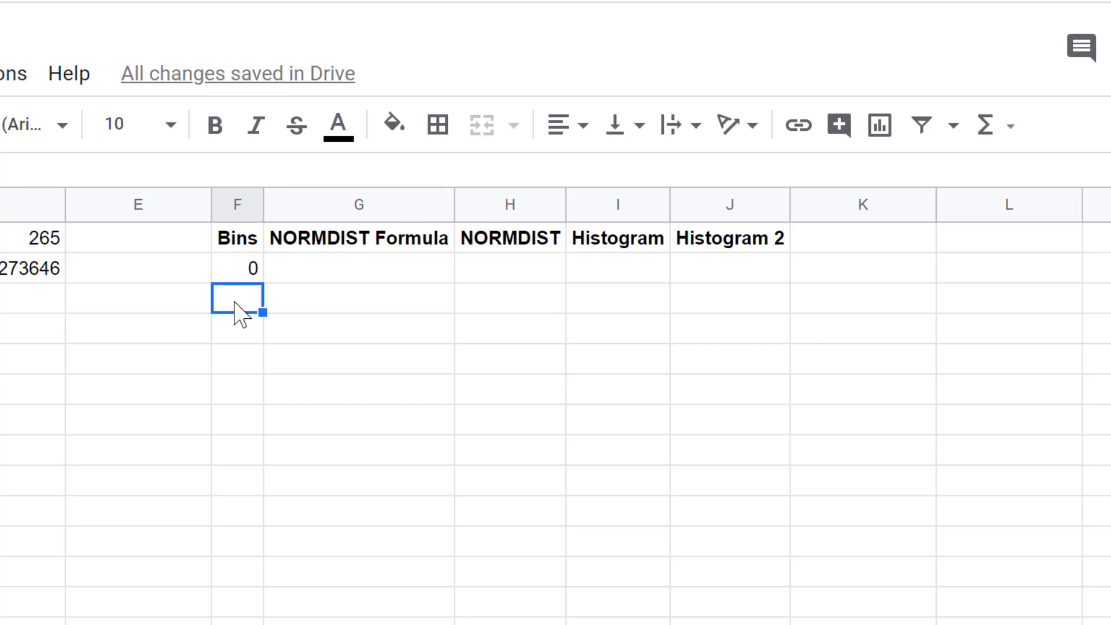
Enter 186 in F2 and the formula =f2+2 in F3 to start the bin sequence.
left_click(243, 269)
type("186")
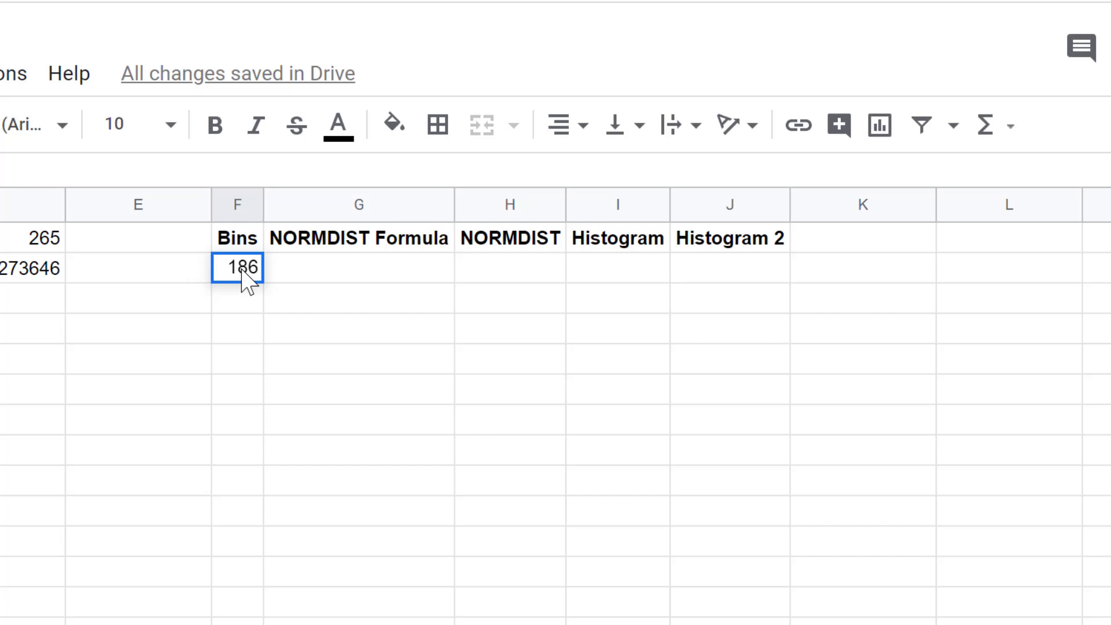
key("Return")
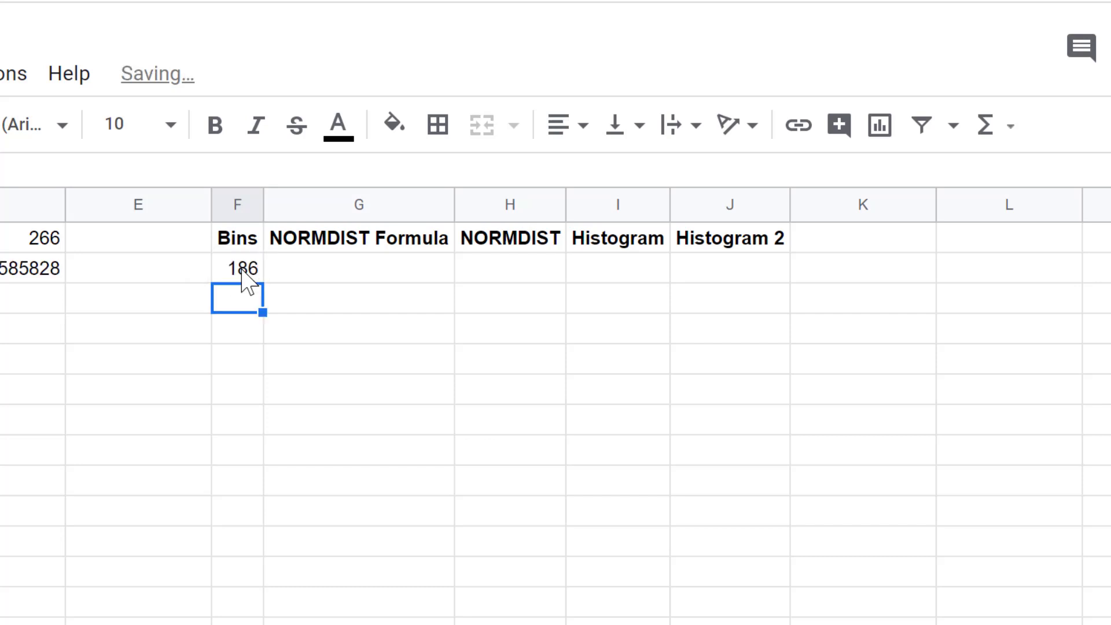
type("=")
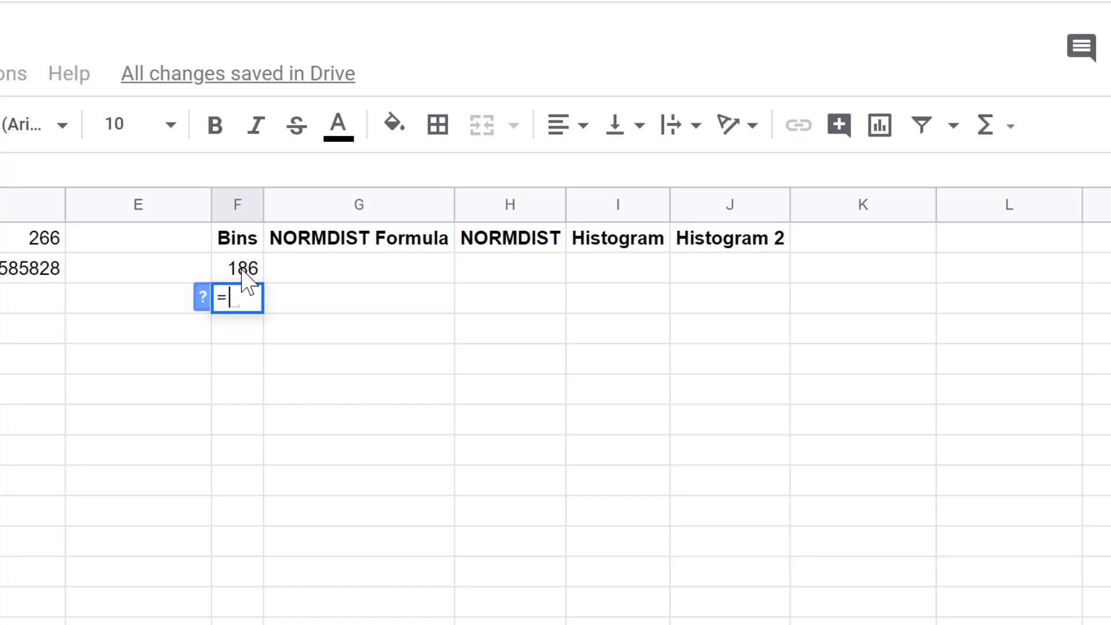
type("f2+2")
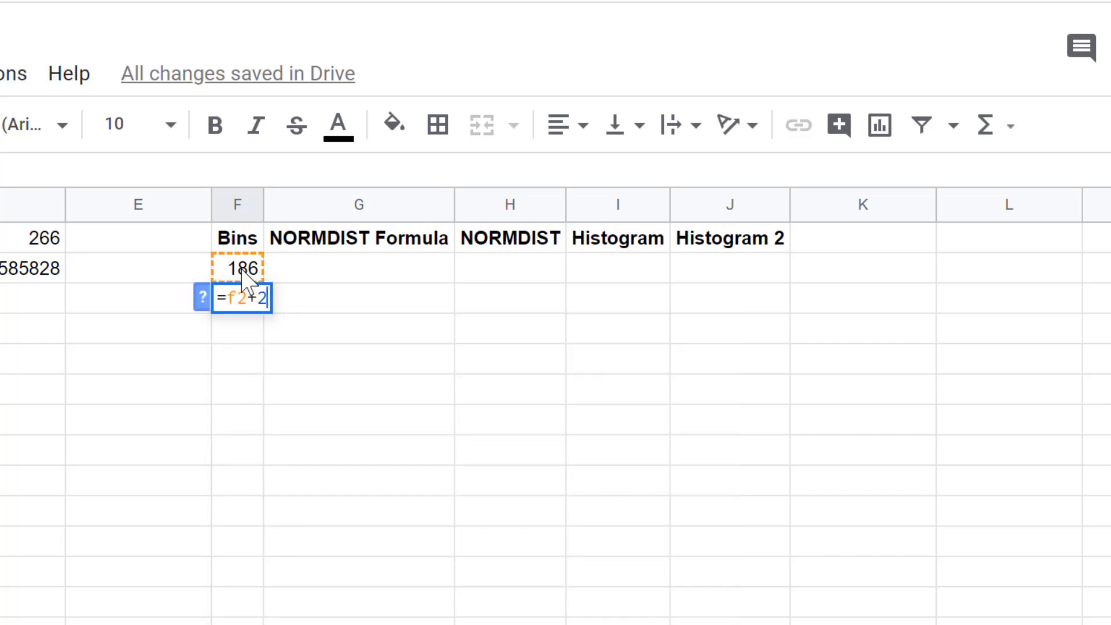
key("Return")
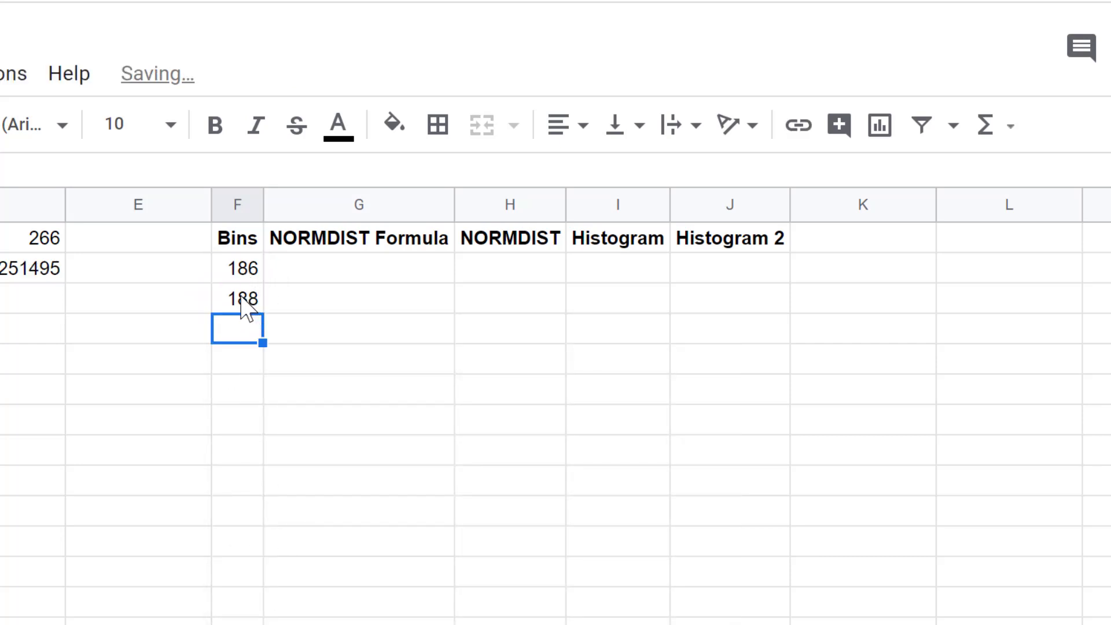
Fill the F3 formula down column F to row 82.
left_click(246, 303)
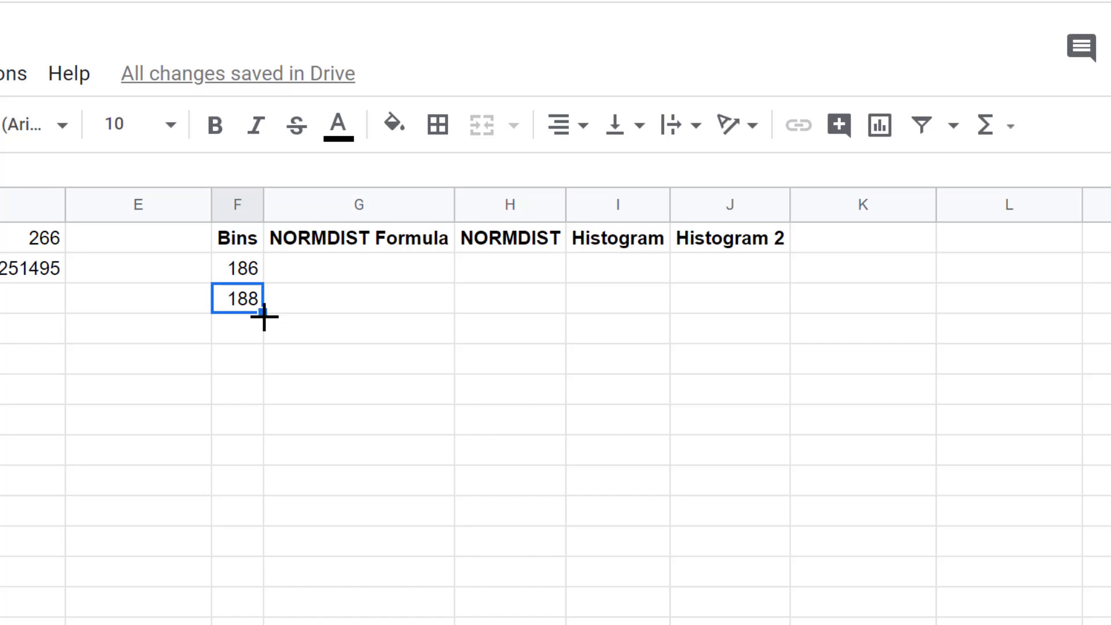
left_click_drag(264, 315, 270, 624)
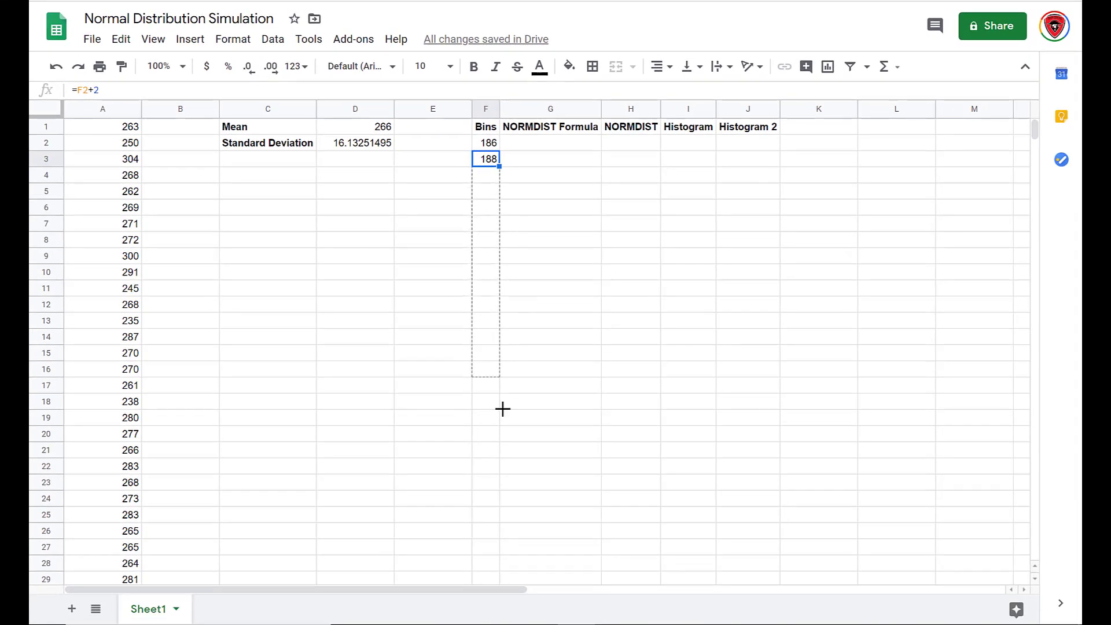
left_click_drag(503, 409, 464, 307)
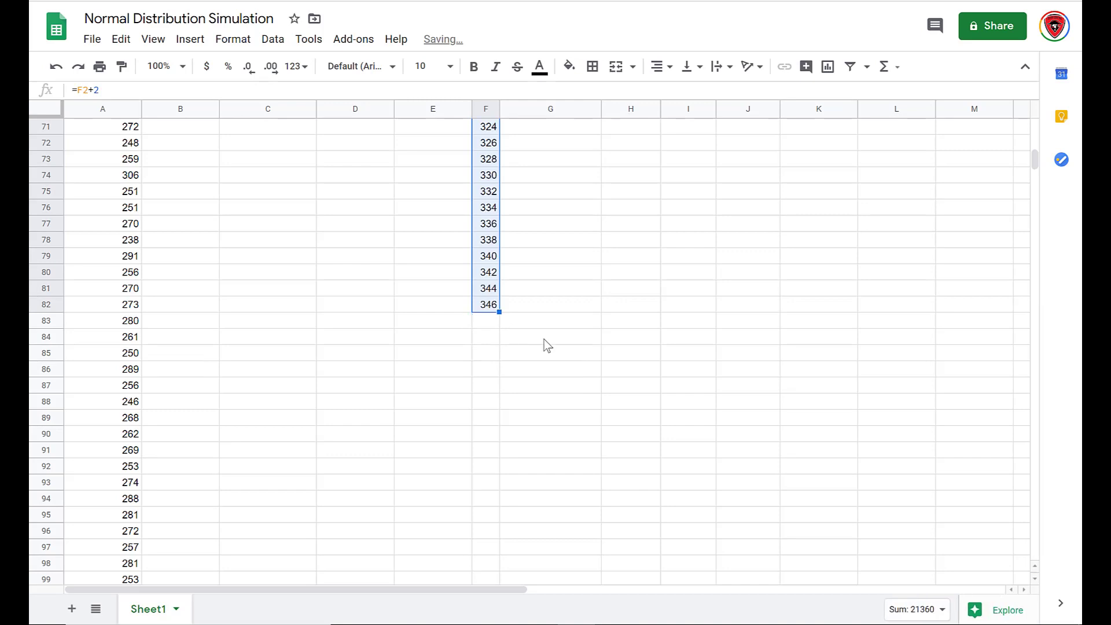
scroll(547, 346, "up", 15)
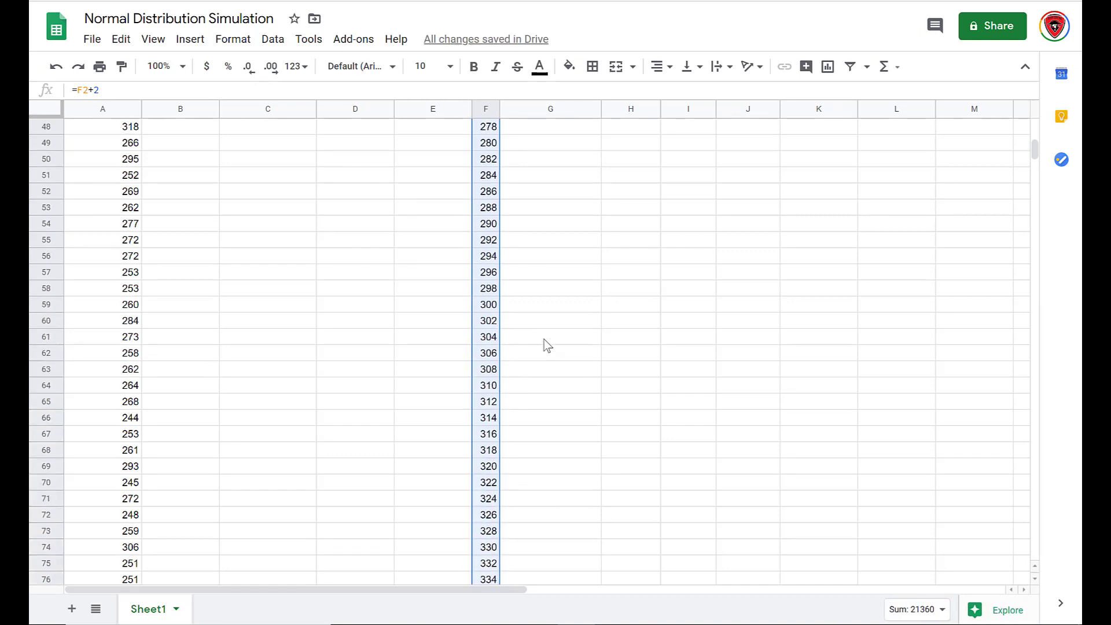
left_click(535, 144)
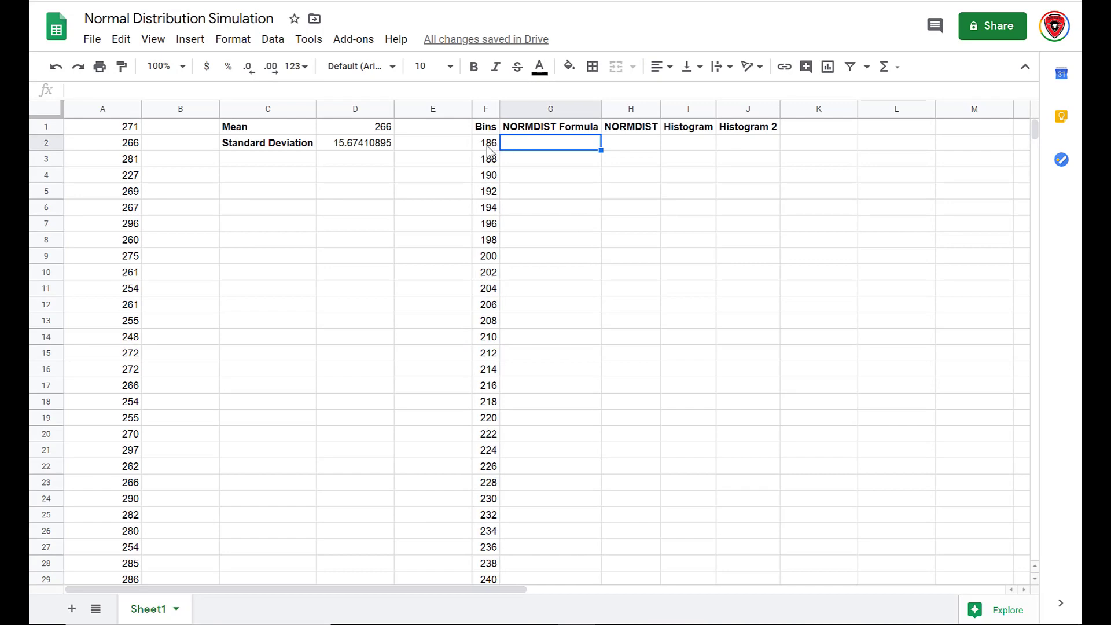
left_click(488, 147)
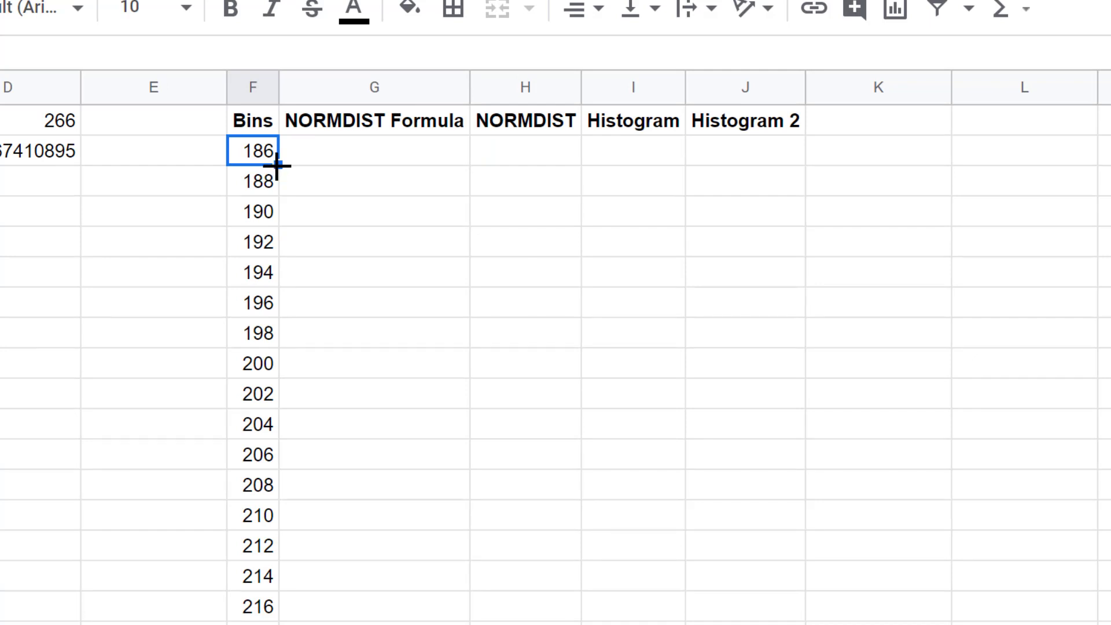
left_click_drag(277, 167, 253, 526)
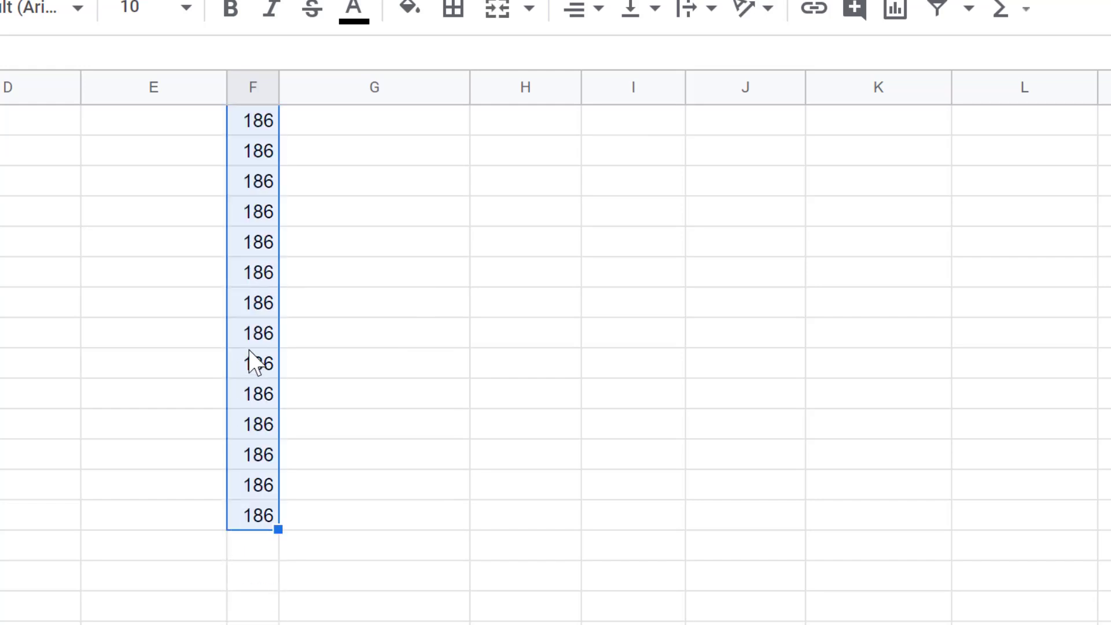
scroll(249, 351, "up", 5)
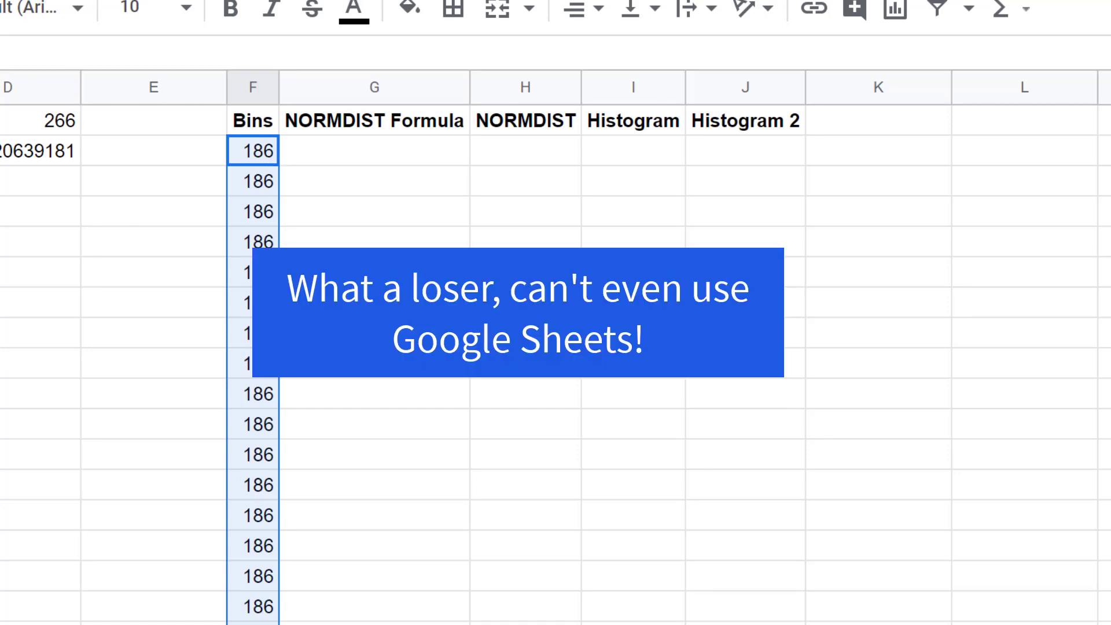
key("ctrl+z")
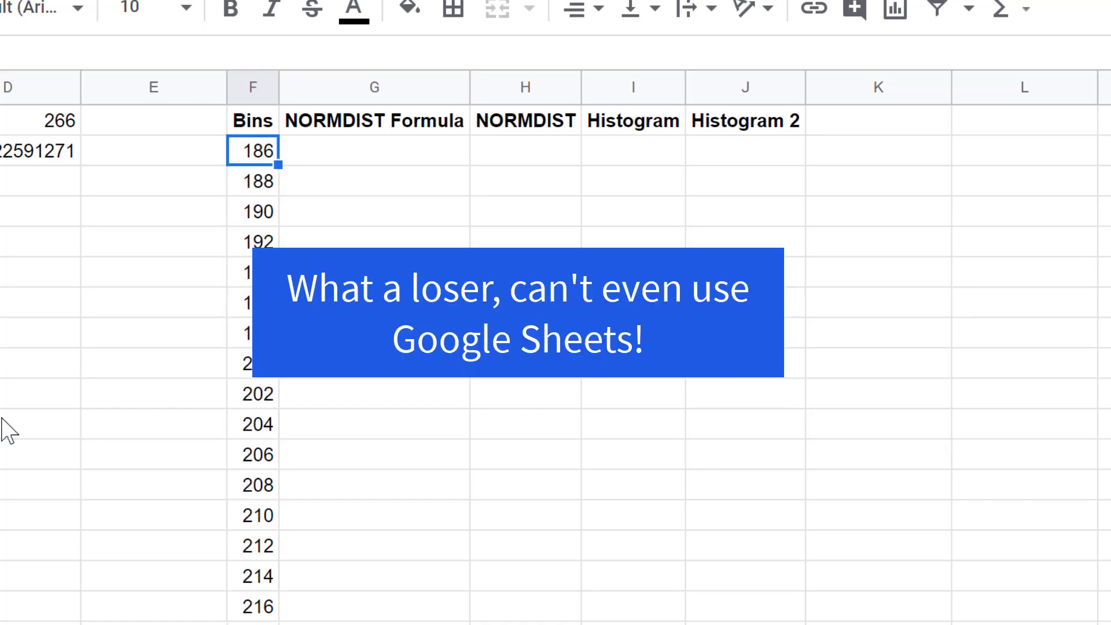
Define the bin cells F2:F82 as a named range called Bins.
left_click(2, 419)
left_click(254, 149)
left_click(141, 267)
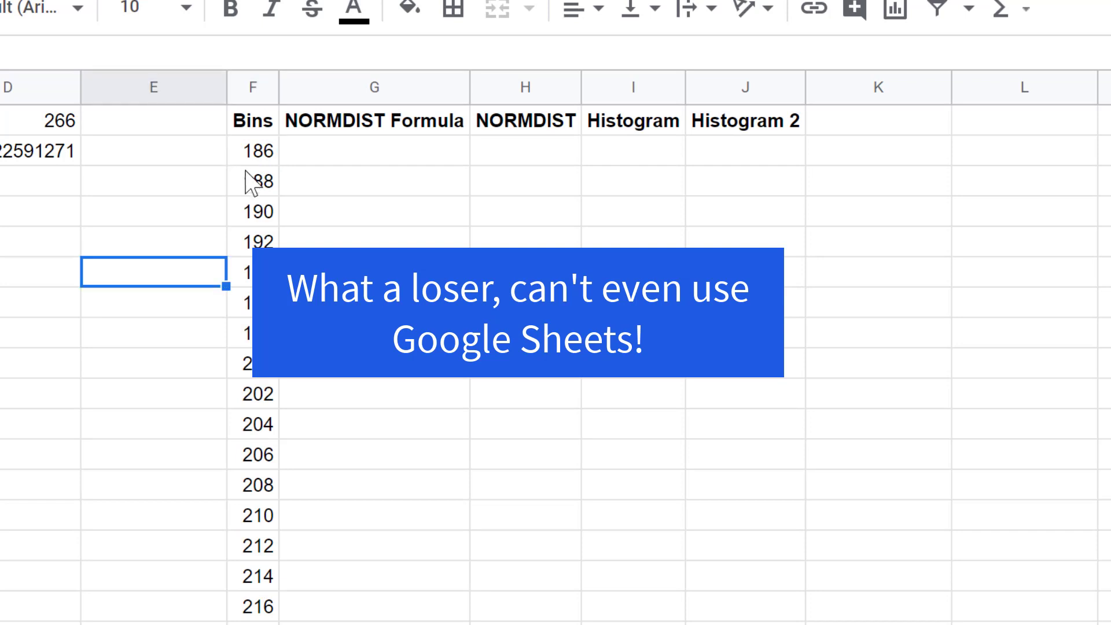
left_click_drag(267, 154, 254, 335)
left_click_drag(251, 440, 254, 624)
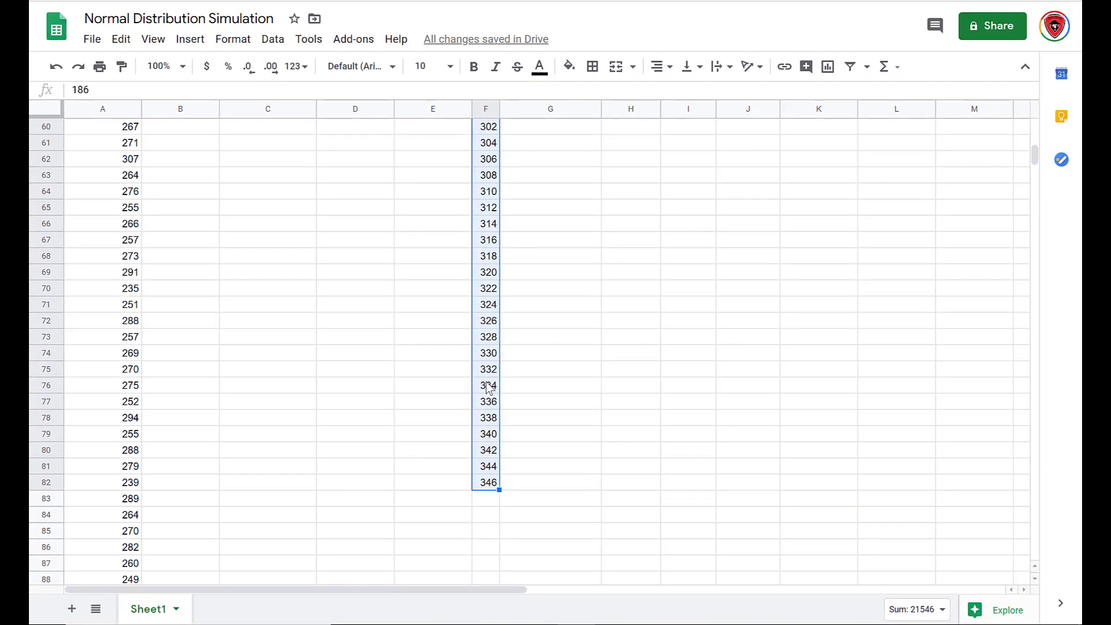
right_click(488, 387)
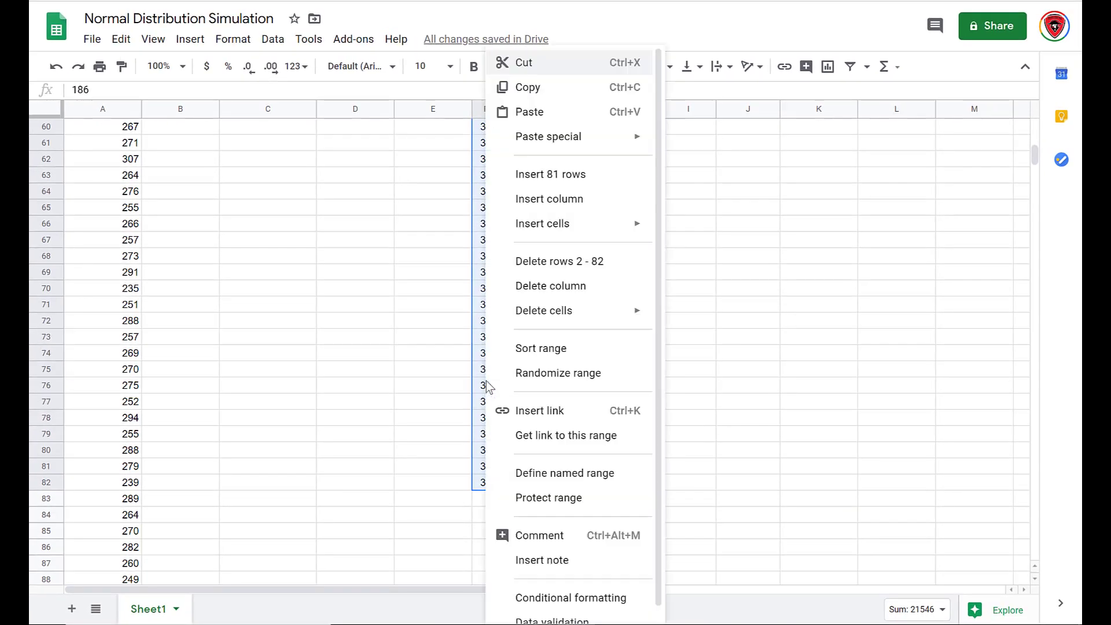
left_click(545, 477)
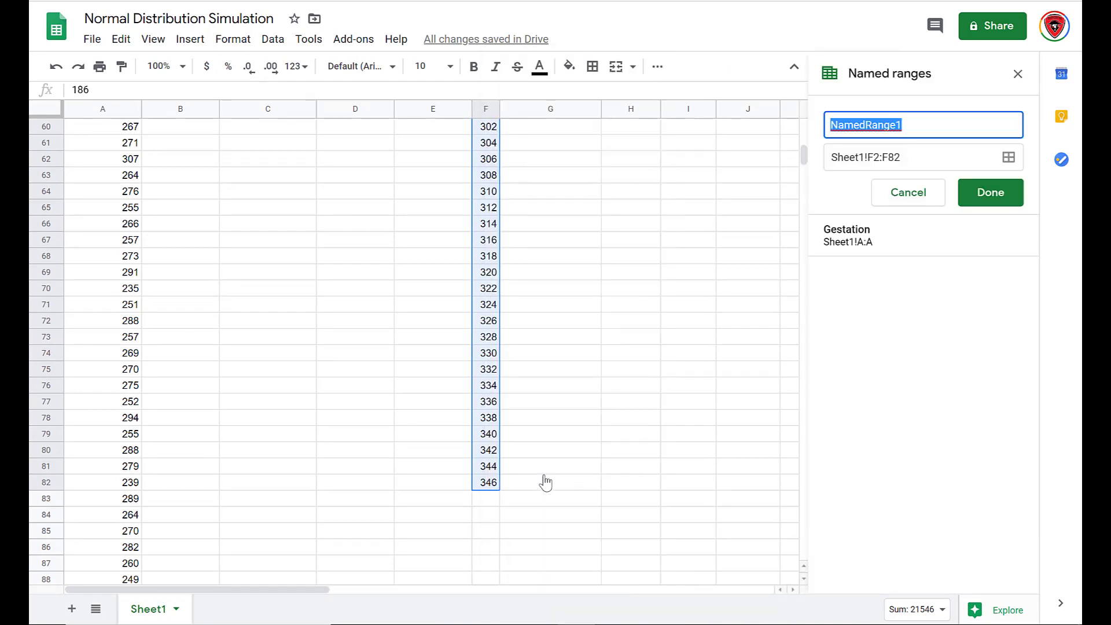
type("Bins")
key("Return")
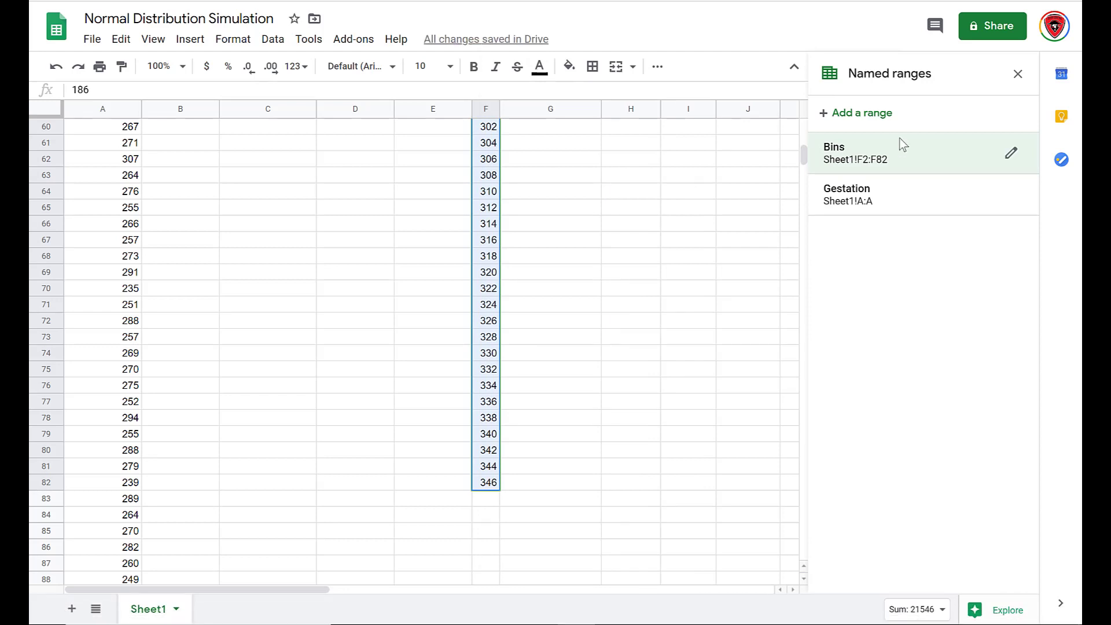
left_click(1018, 74)
Enter =NORMDIST(F2,$D$1,$D$2,FALSE) in G2 under the NORMDIST Formula heading.
scroll(635, 238, "up", 15)
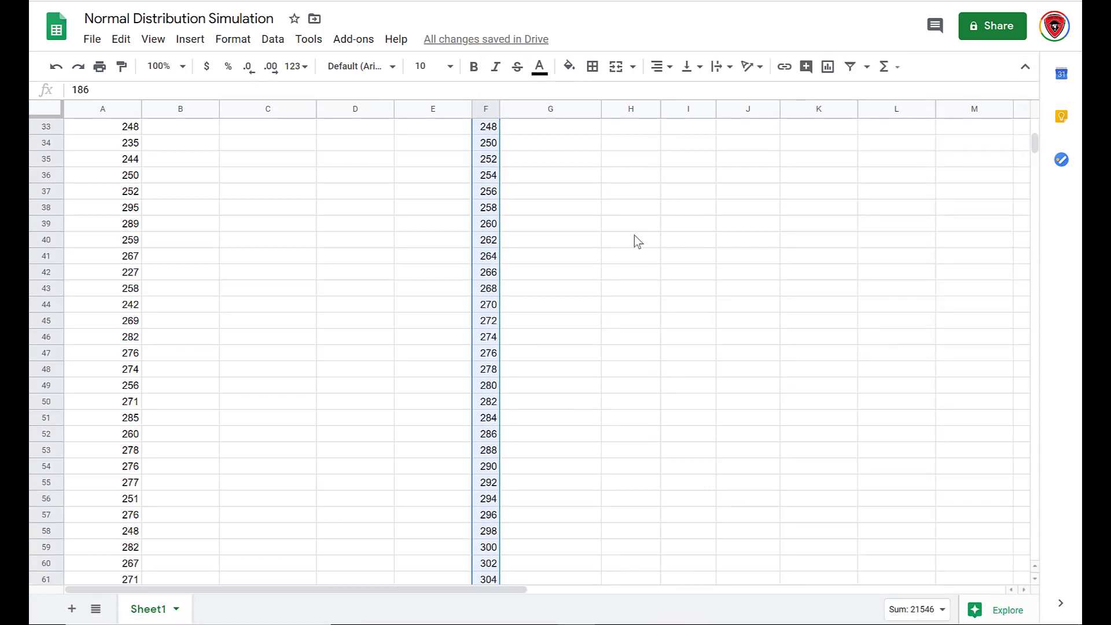
scroll(635, 236, "up", 2)
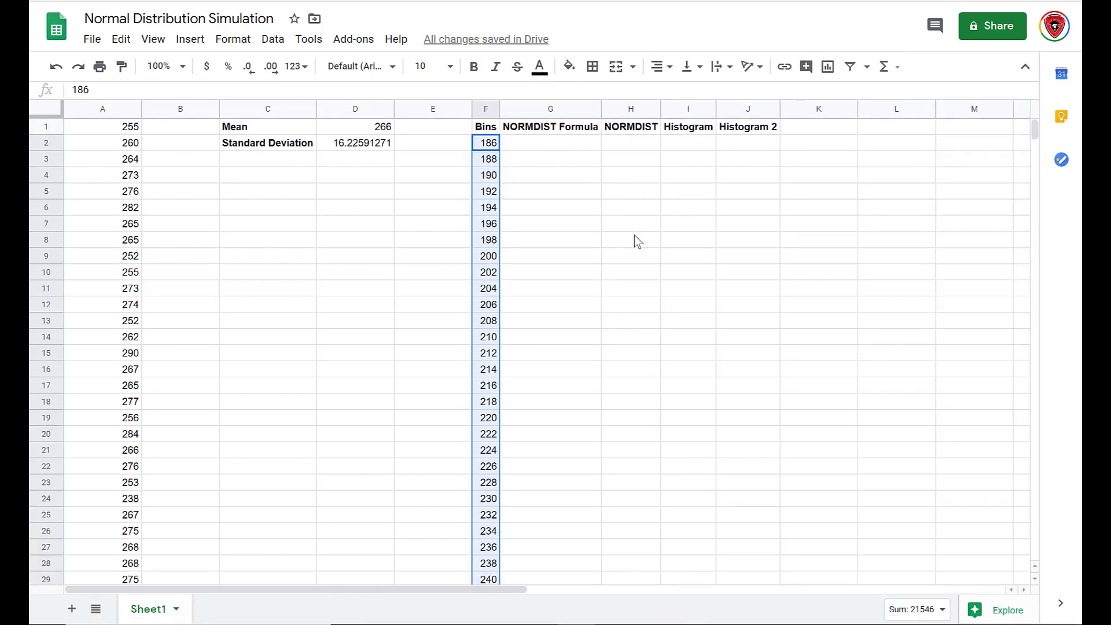
left_click(535, 146)
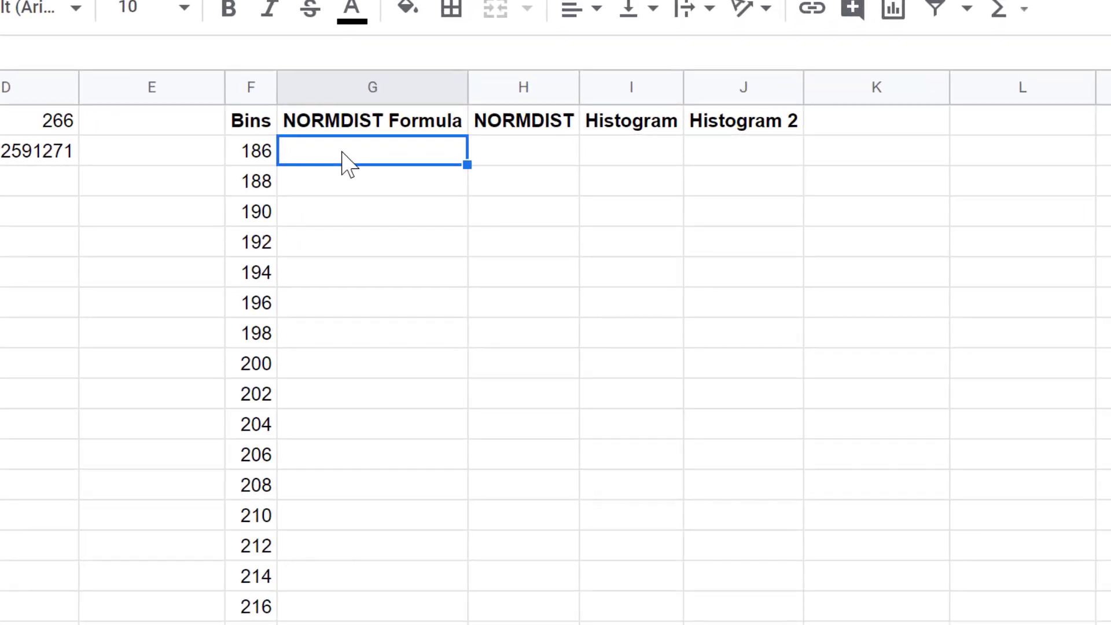
type("=")
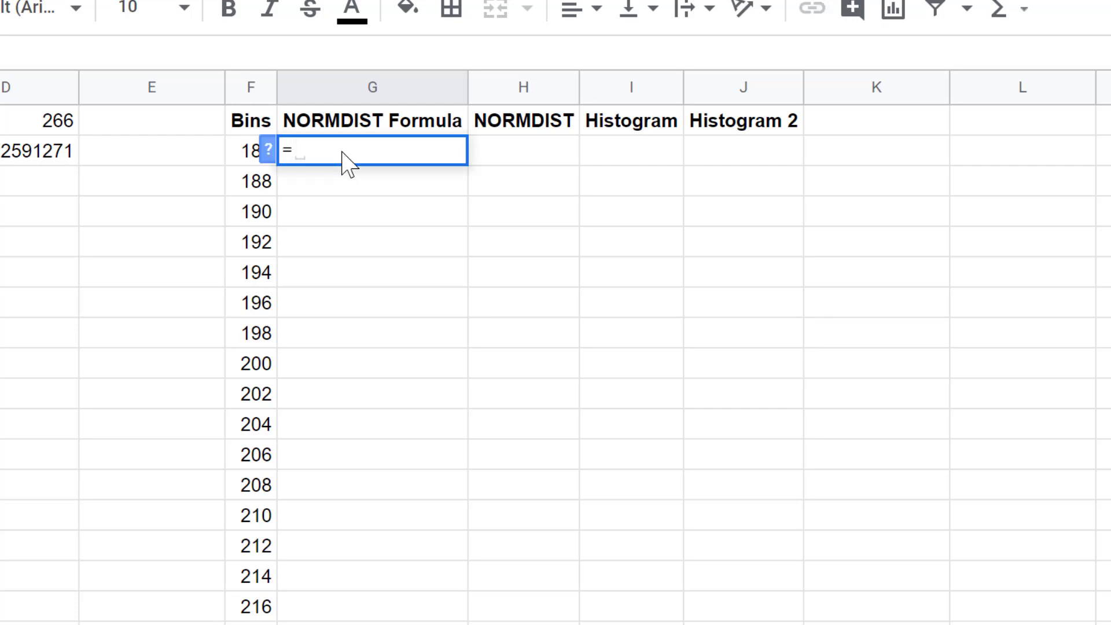
type("normdist")
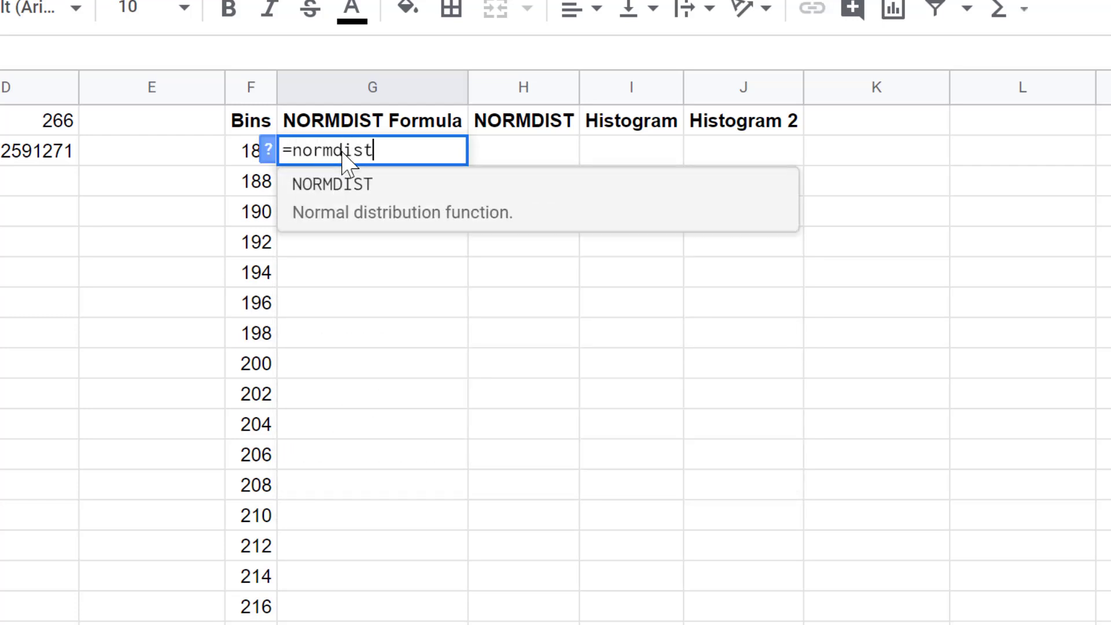
type("(F@")
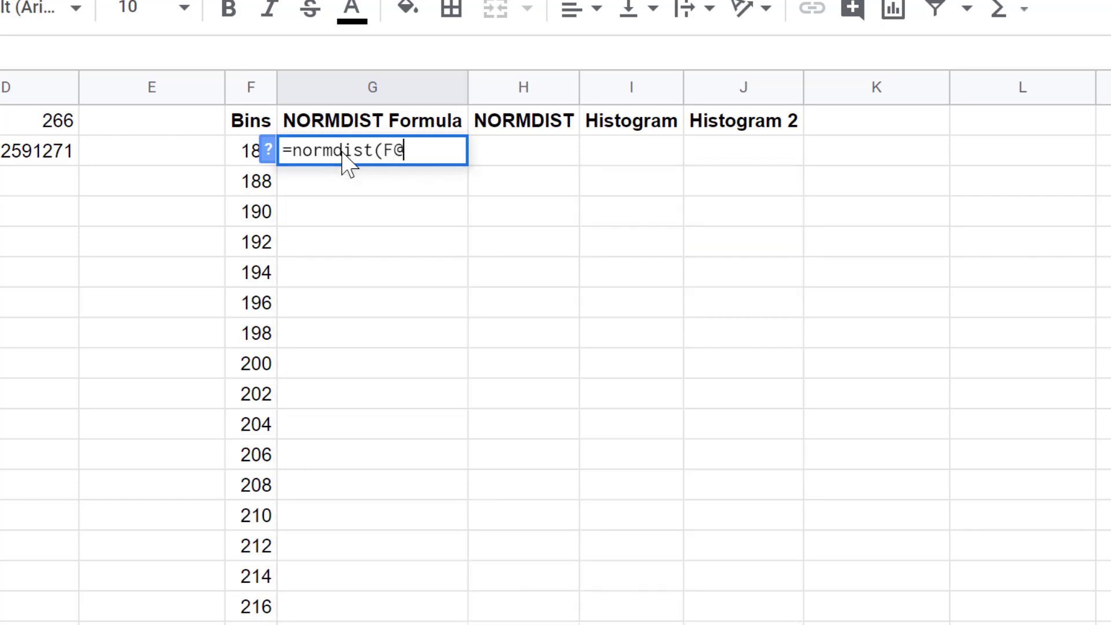
key("BackSpace")
type("2")
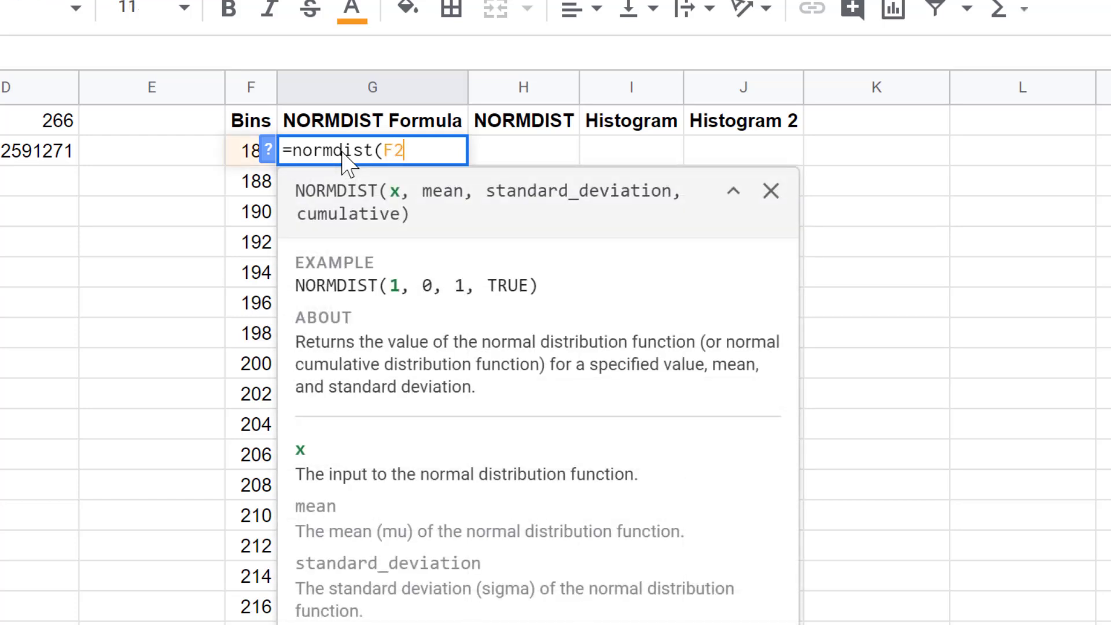
type(",$")
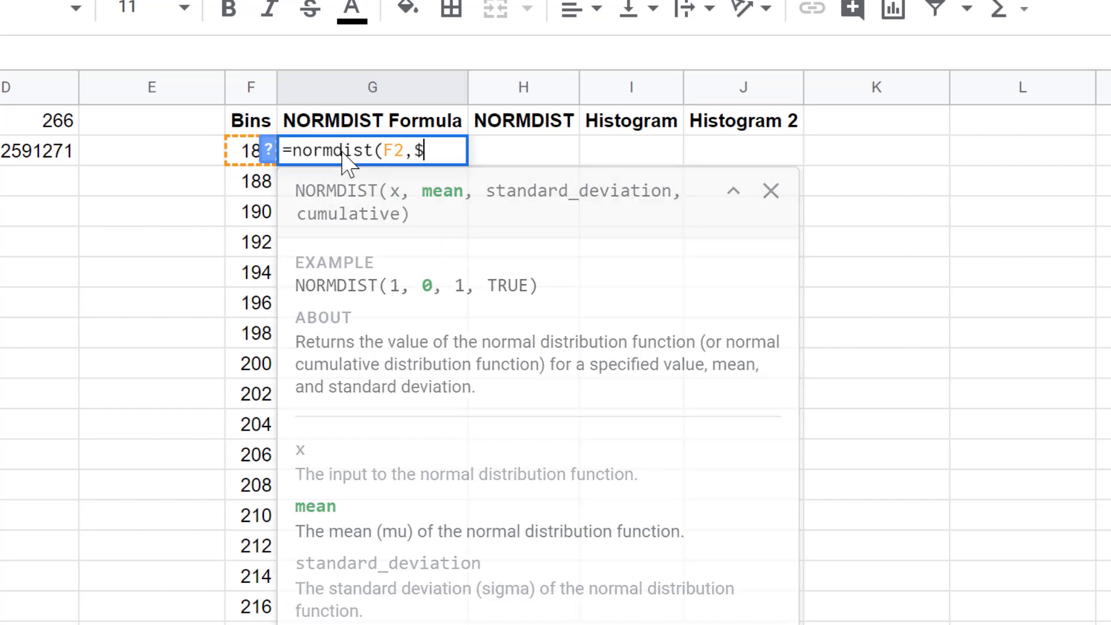
type("D$1")
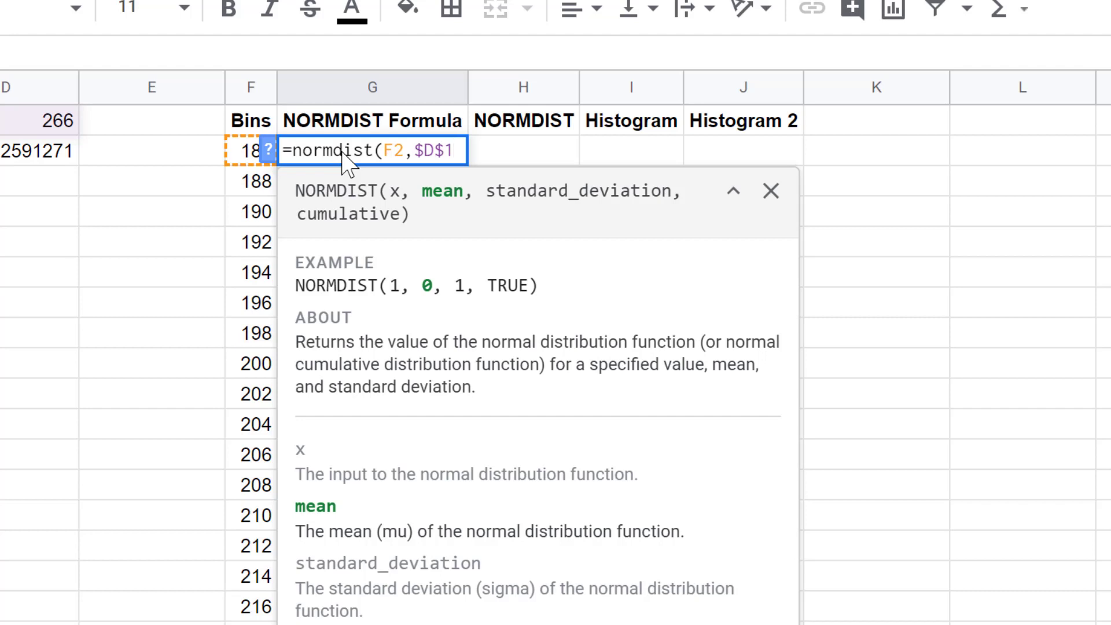
type(",$")
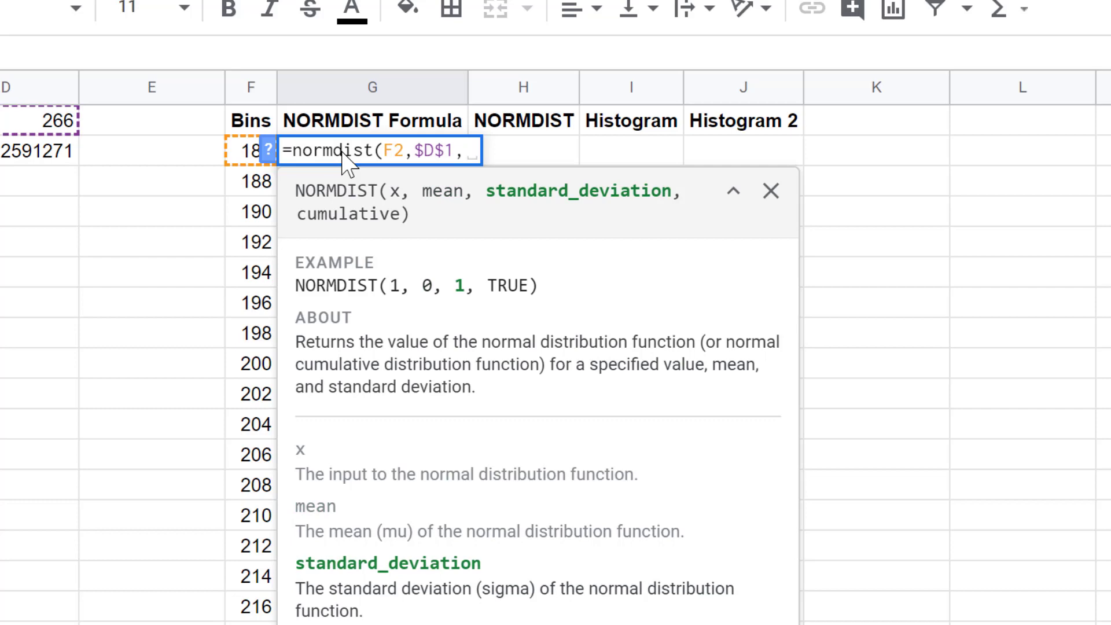
type("D$")
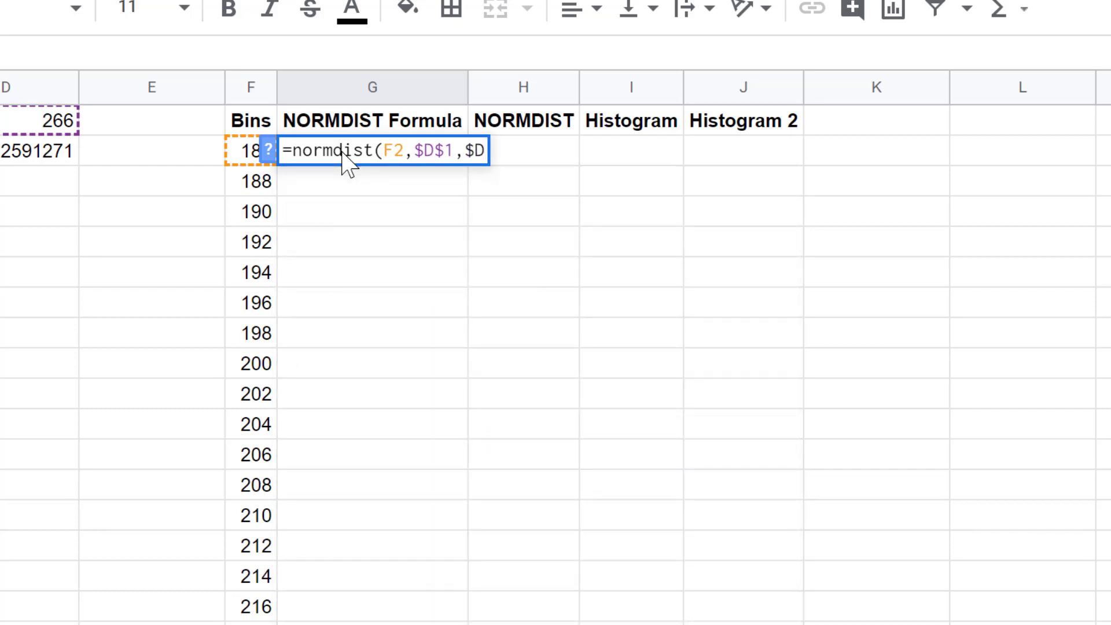
type("2")
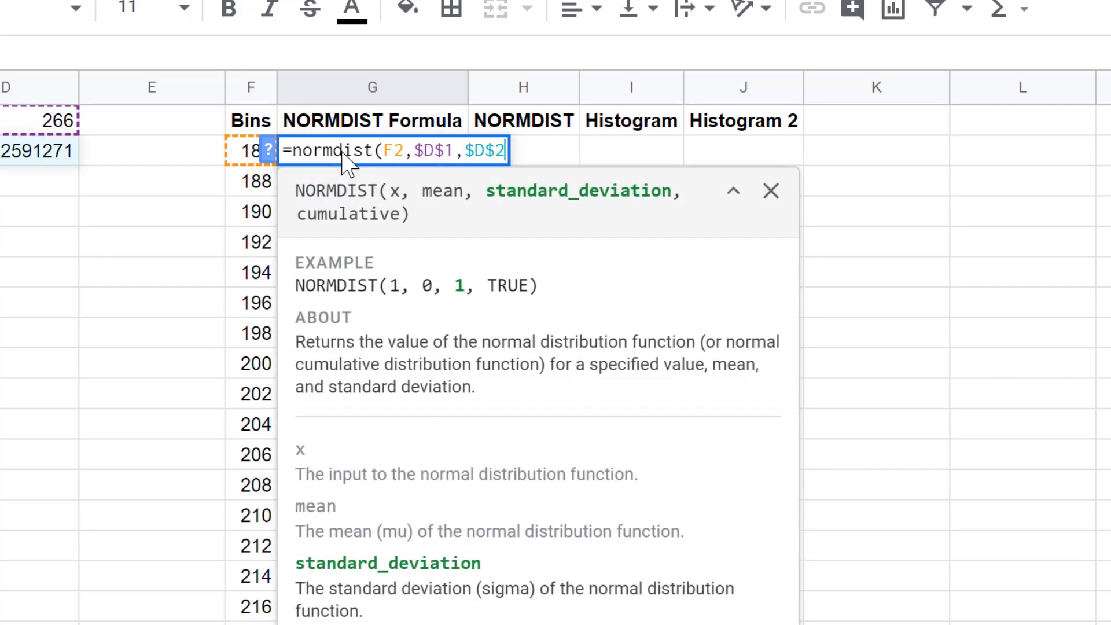
type(",F")
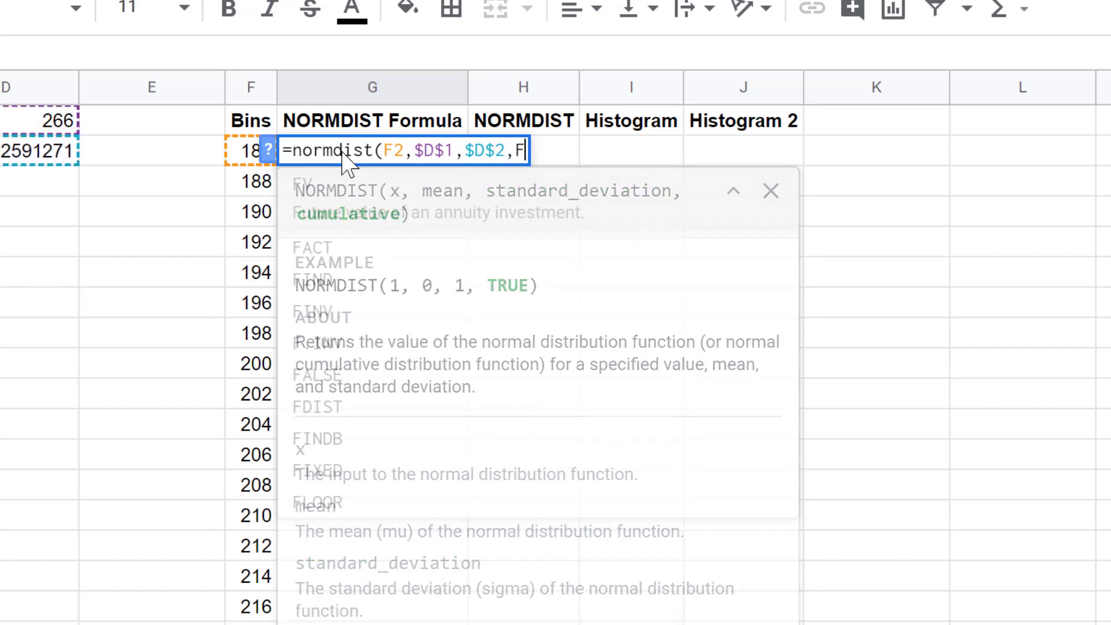
type("ALSO")
key("BackSpace")
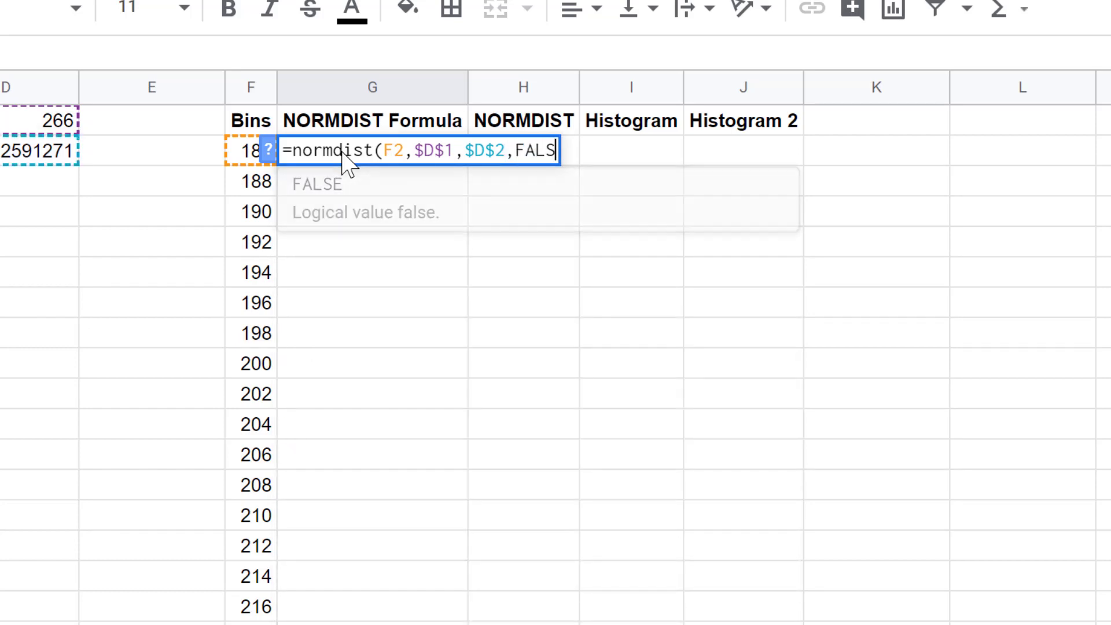
type("E)")
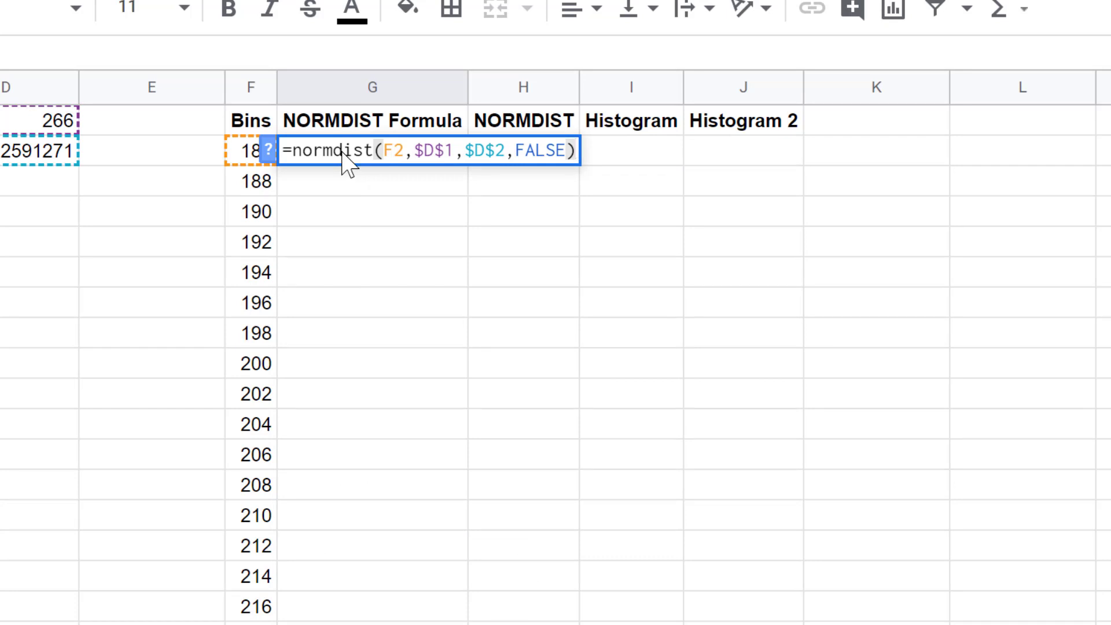
key("Return")
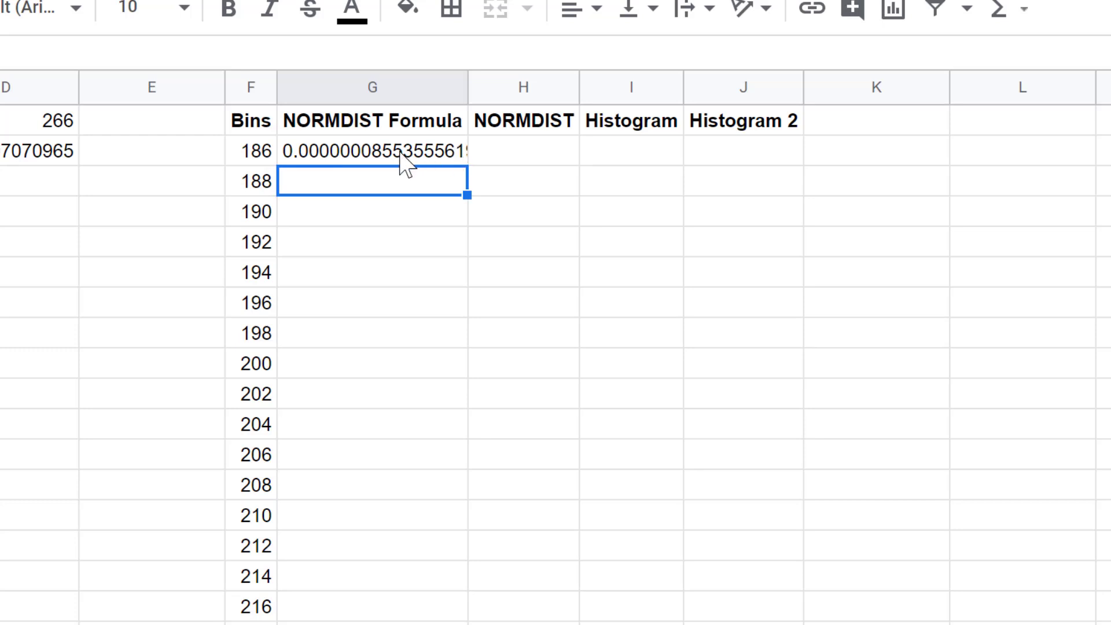
Copy the G2 formula down column G through row 82.
left_click(407, 157)
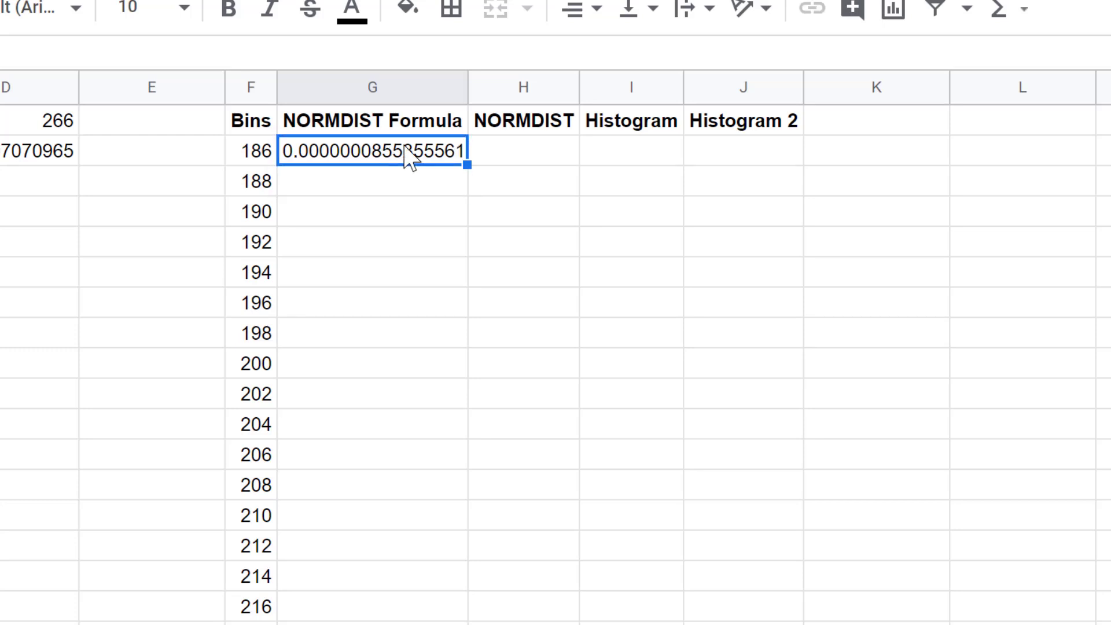
left_click_drag(464, 166, 451, 622)
scroll(556, 359, "down", 10)
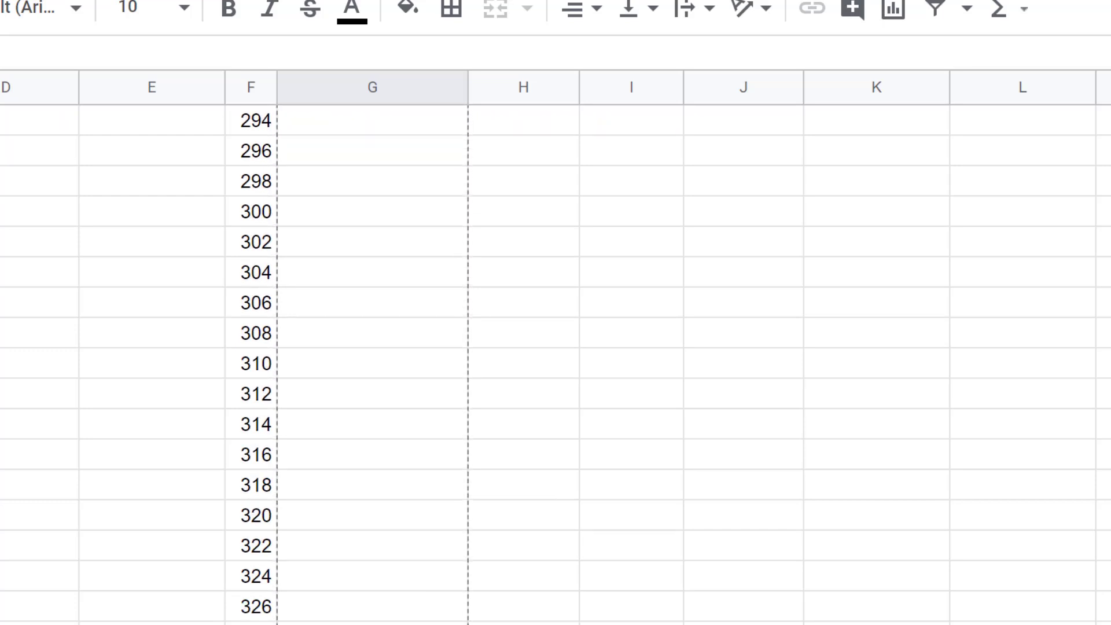
key("ctrl+v")
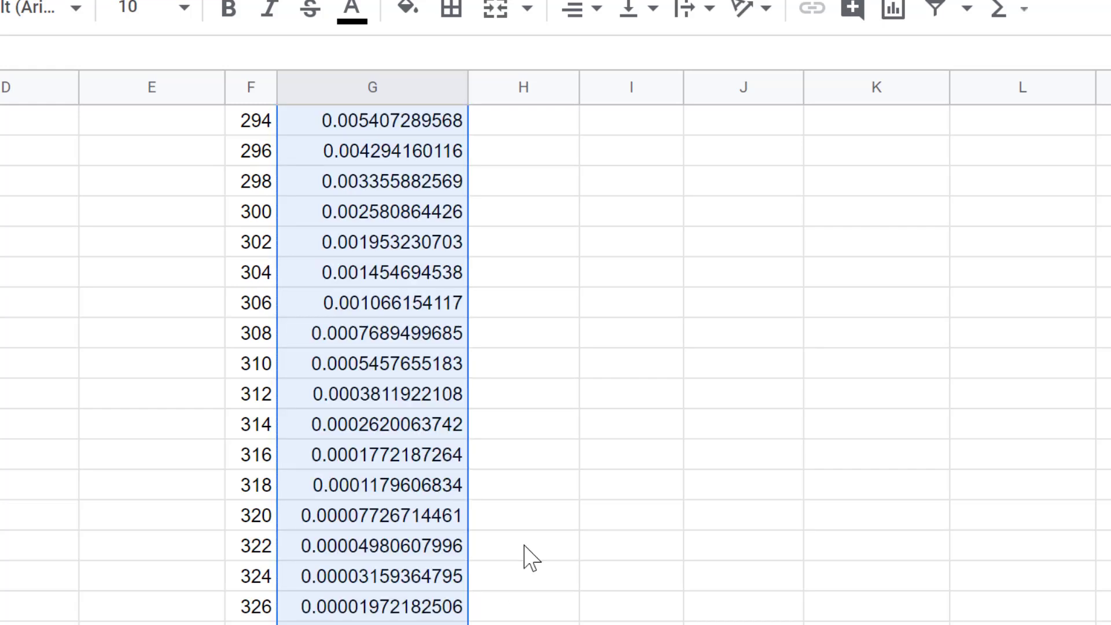
left_click(524, 546)
Enter =2000*G2 in H2 under the NORMDIST heading.
scroll(524, 546, "up", 5)
scroll(525, 547, "up", 15)
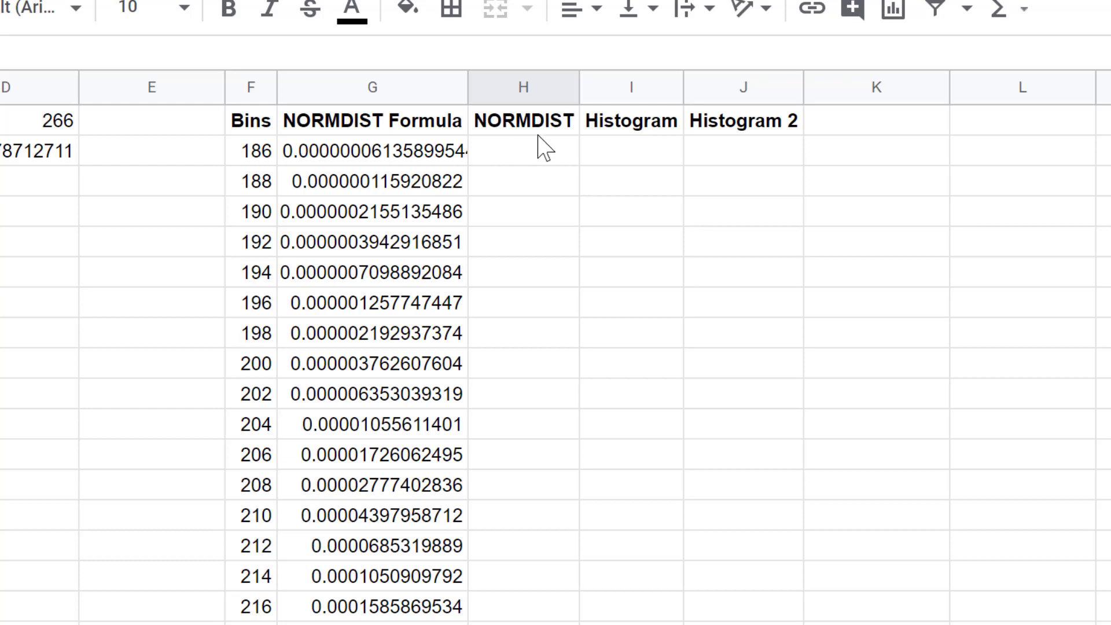
left_click(531, 153)
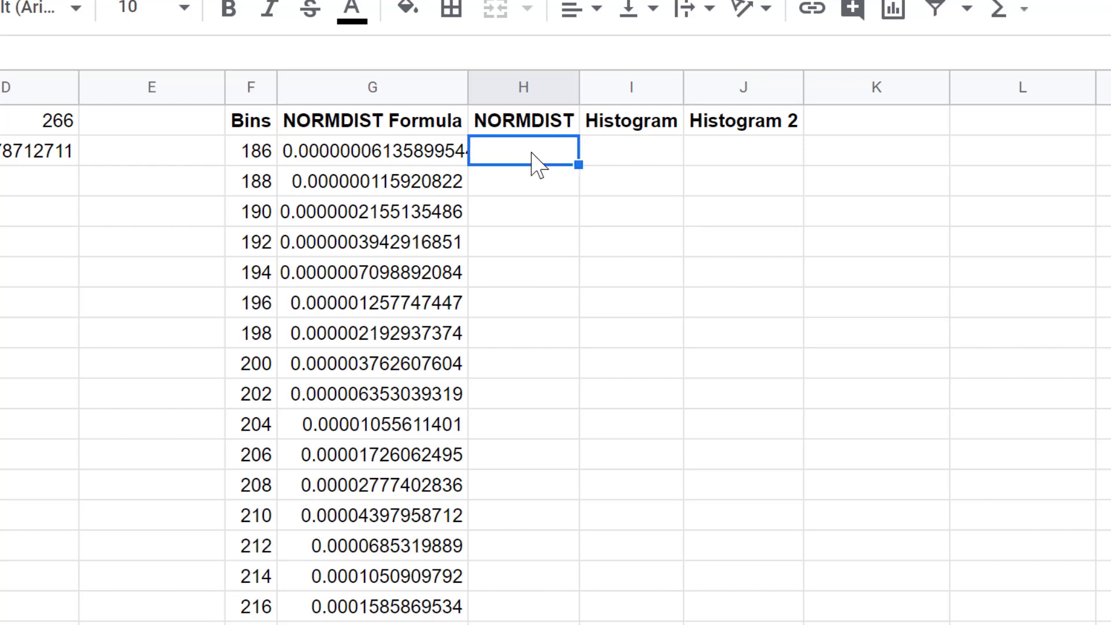
type("=")
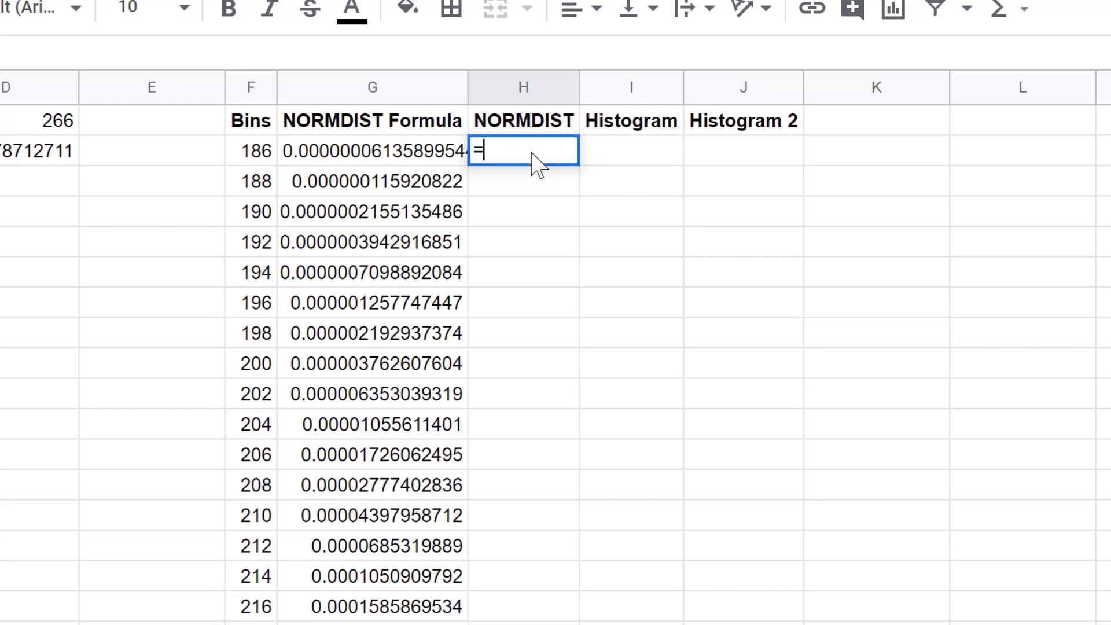
type("2000*")
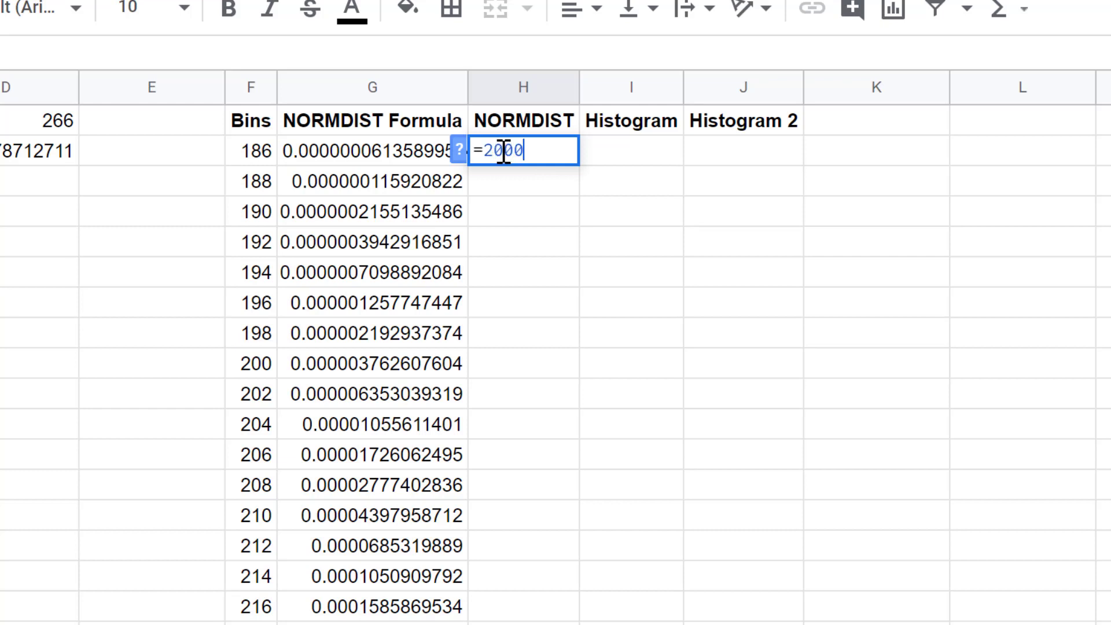
left_click(359, 159)
key("Return")
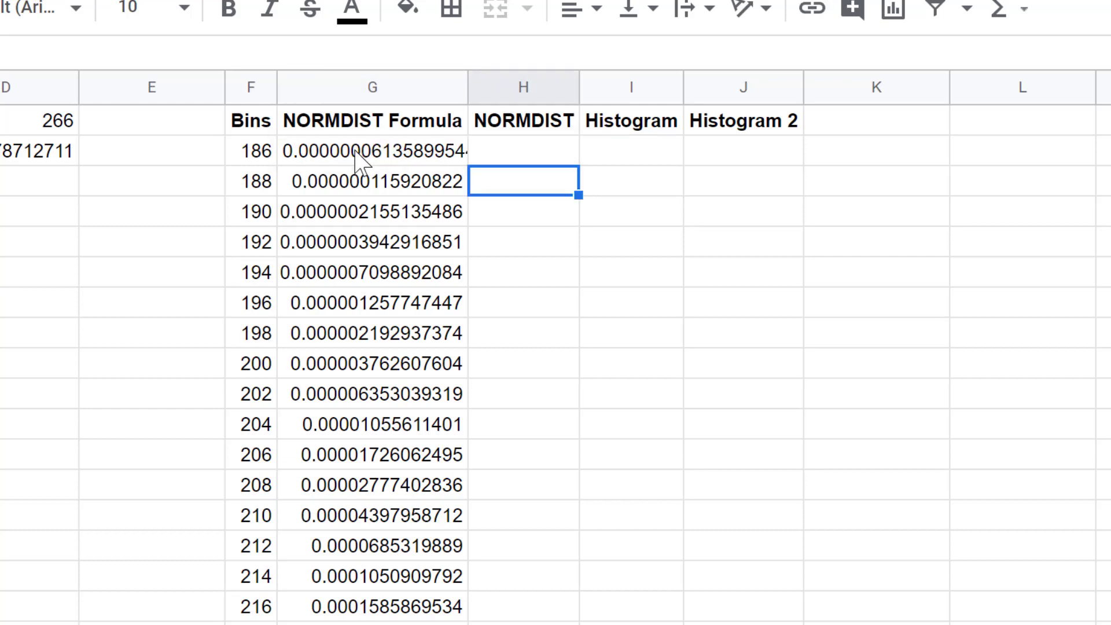
Fill the H2 formula down column H to row 82.
left_click(555, 157)
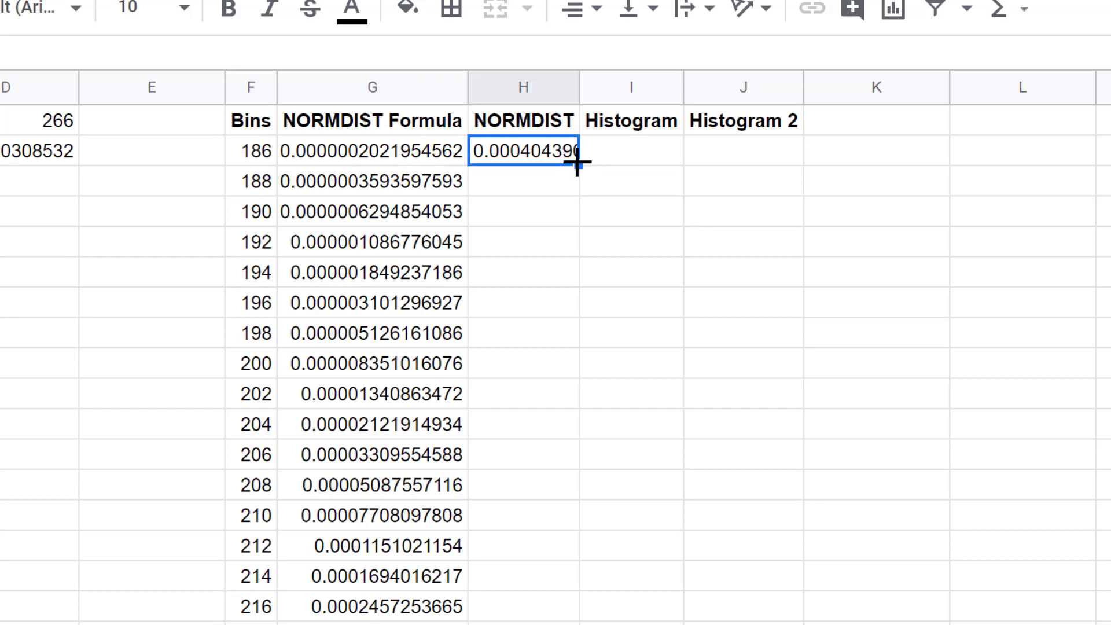
left_click_drag(580, 169, 549, 509)
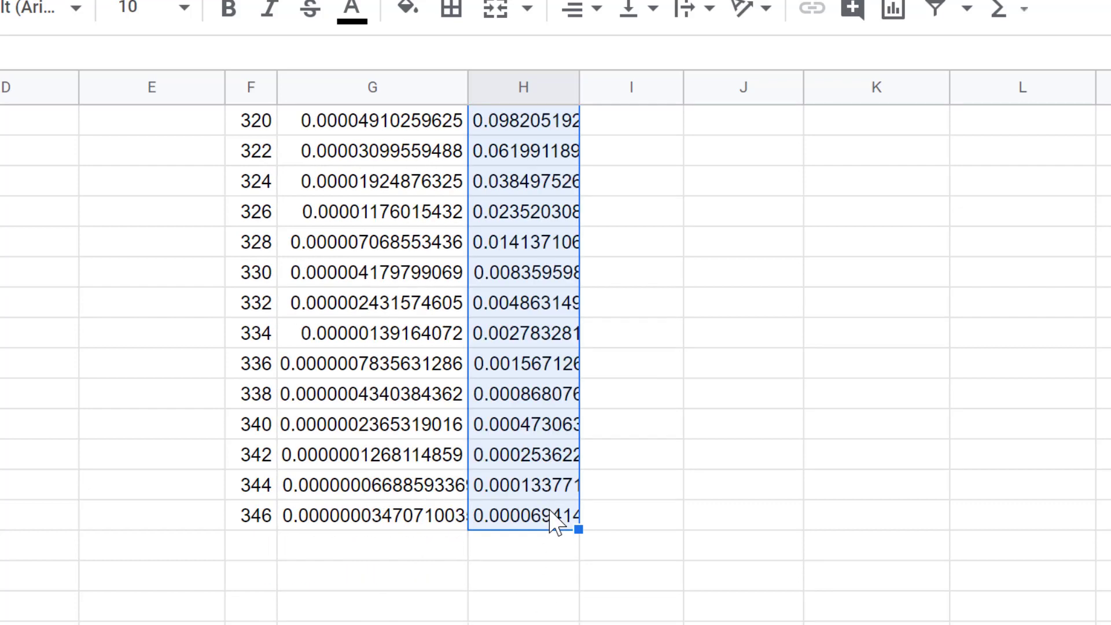
scroll(551, 521, "up", 10)
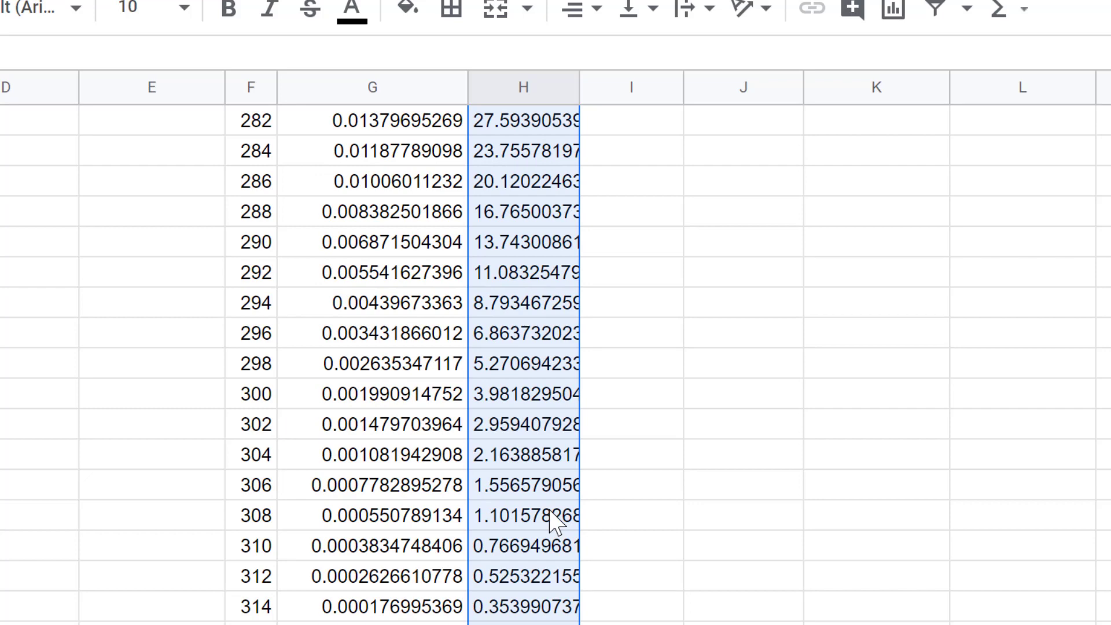
scroll(553, 518, "up", 15)
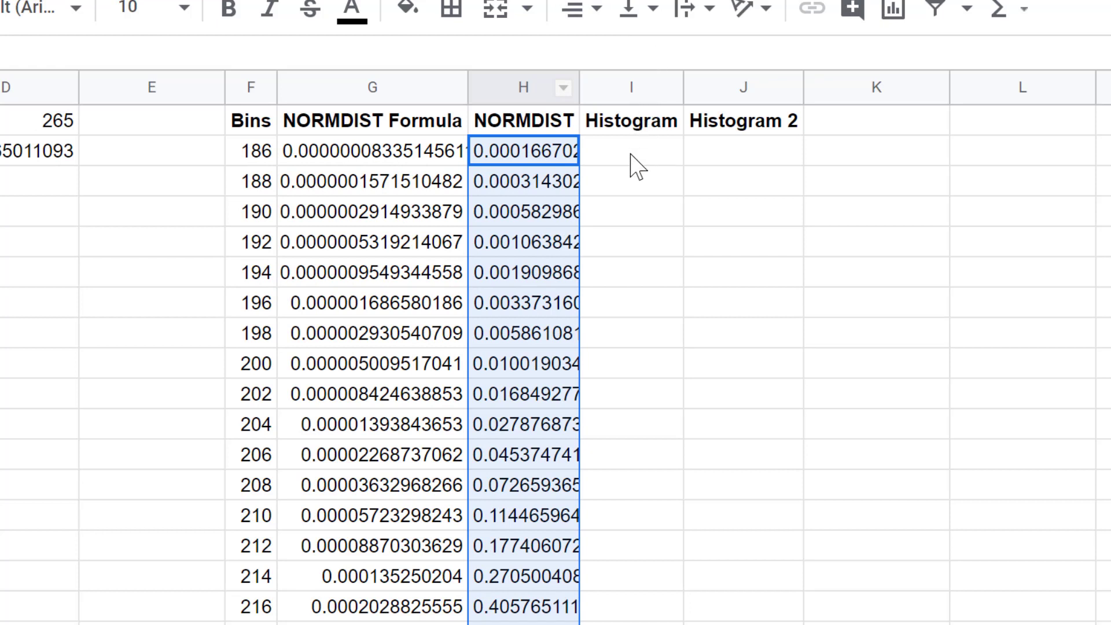
Enter =arrayformula(frequency(Gestation,Bins)) in I2 under the Histogram heading.
left_click(637, 165)
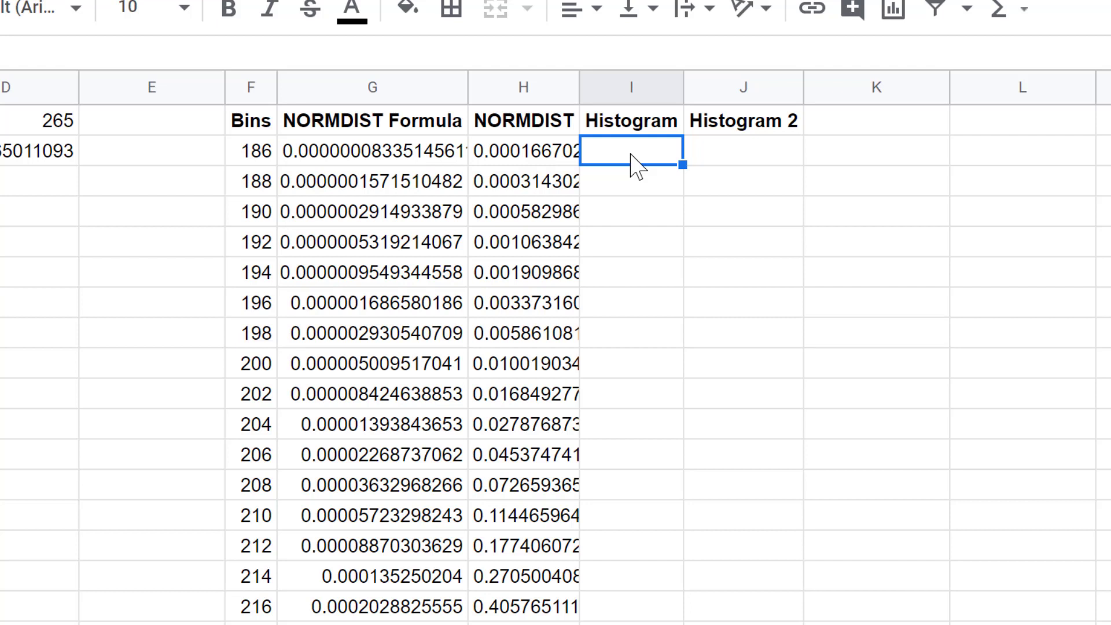
type("=array")
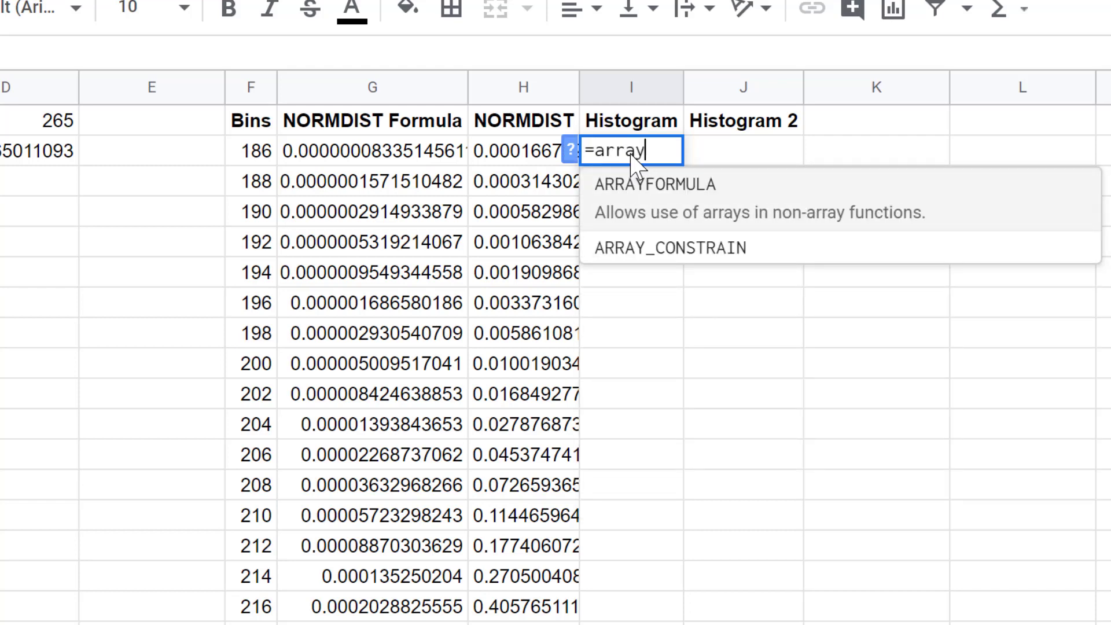
type("formula(")
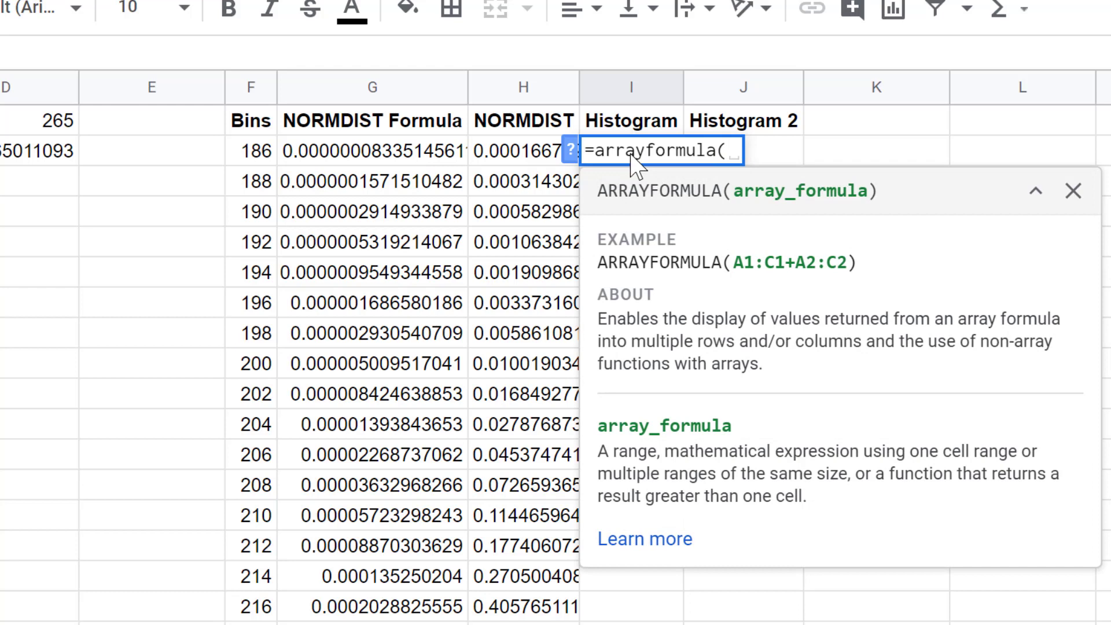
type("frequency")
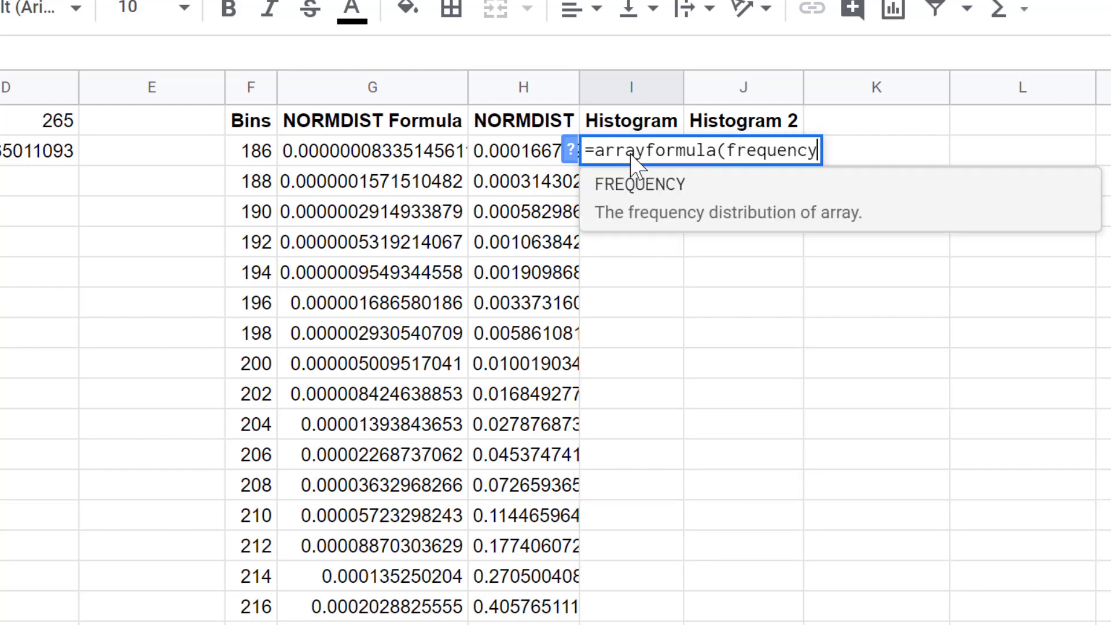
type("(G")
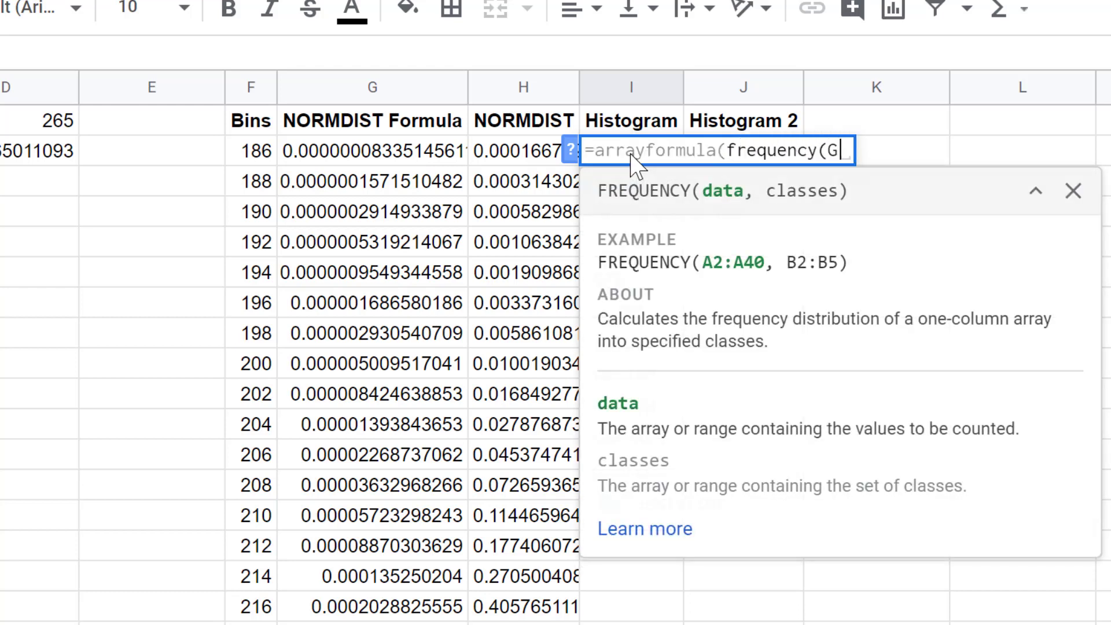
type("estat")
key("Tab")
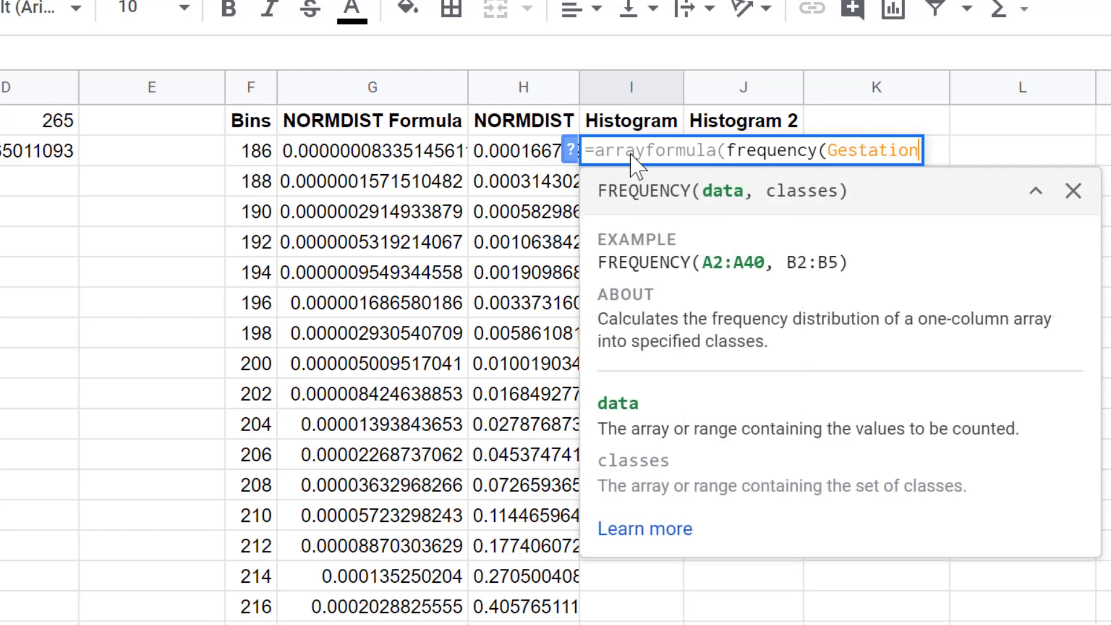
type(",Bins")
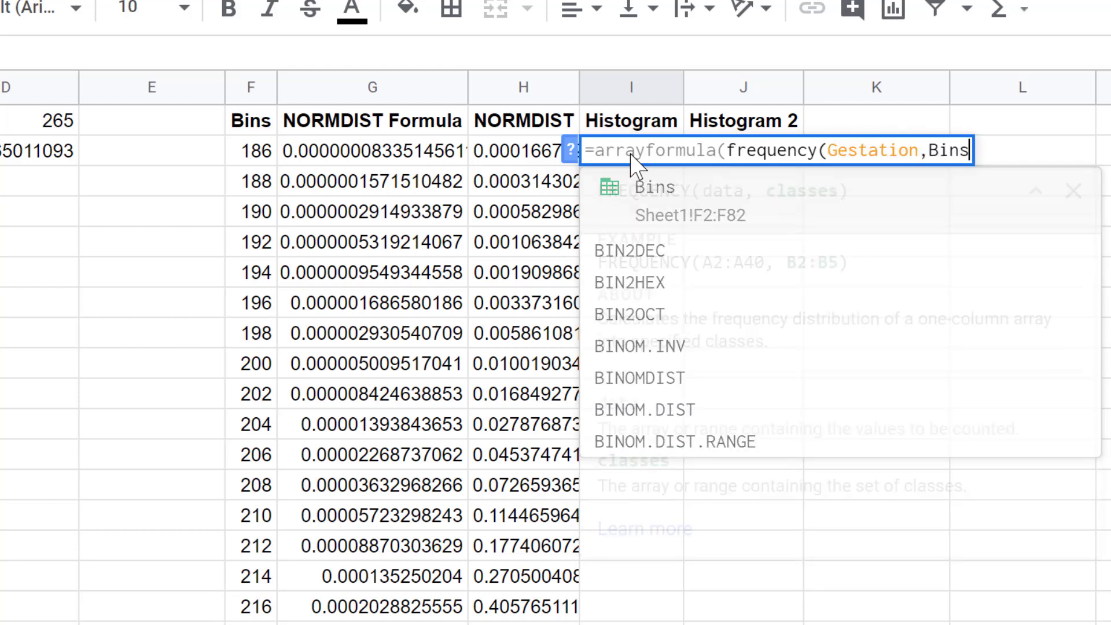
key("Tab")
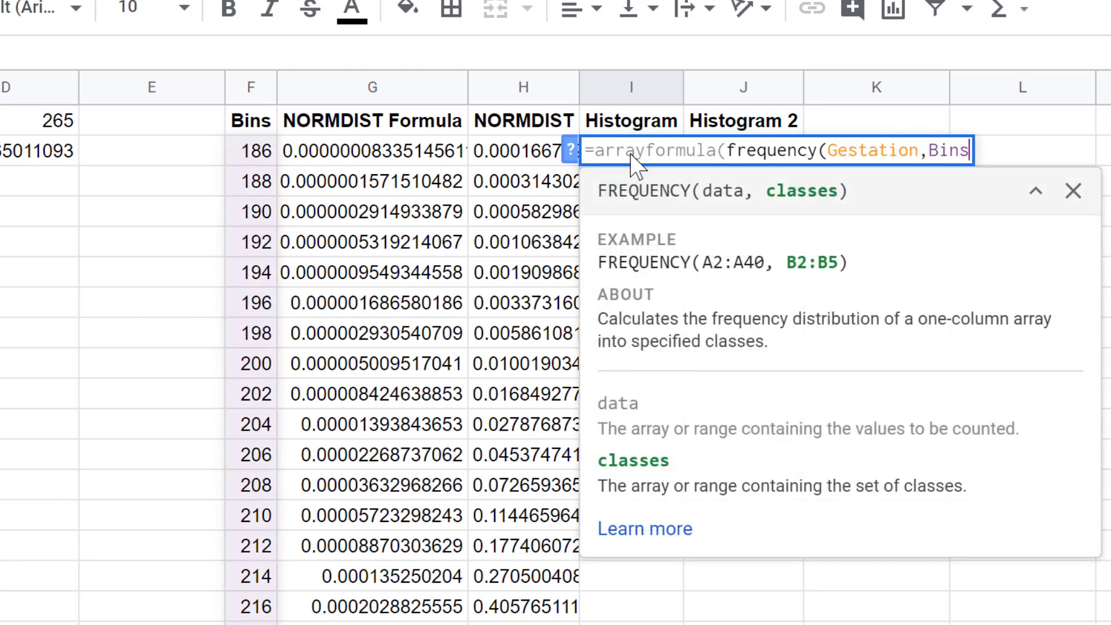
type("))")
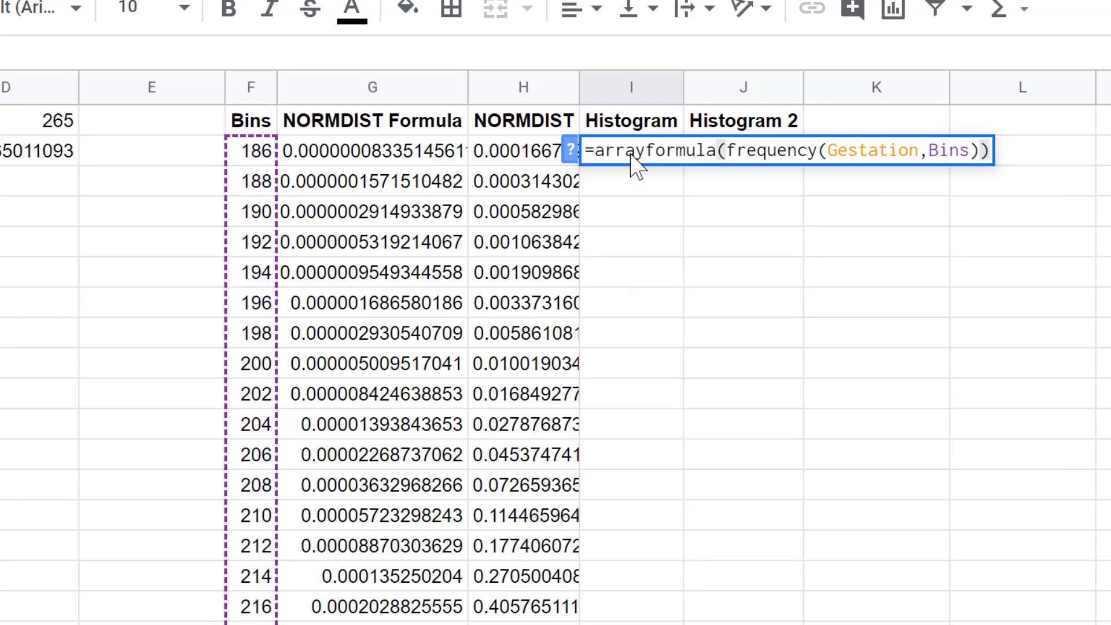
key("Return")
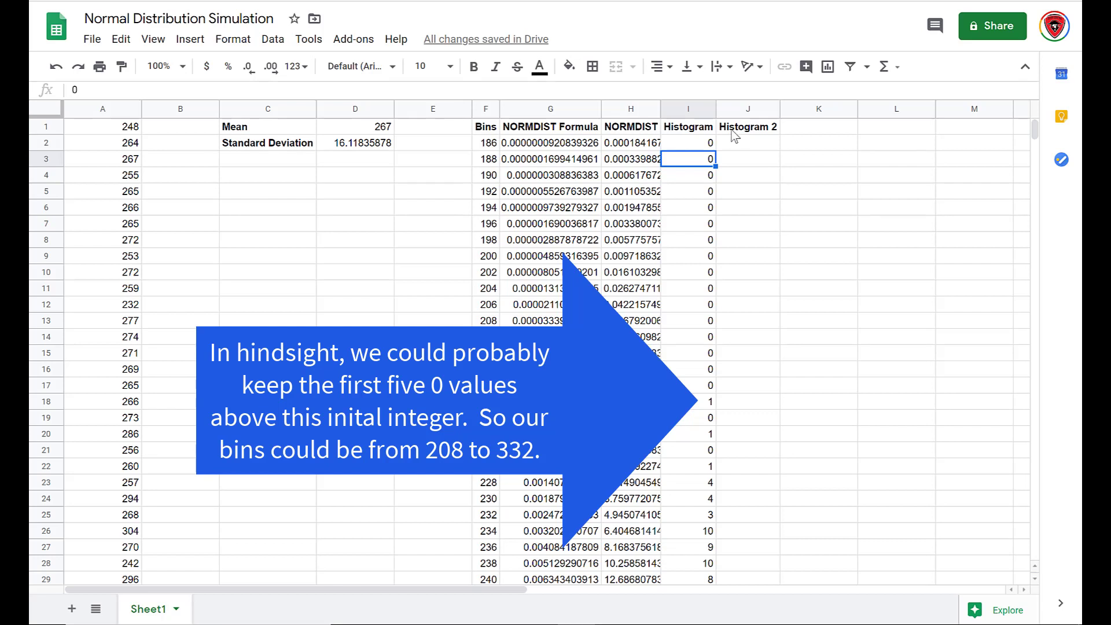
Copy the Histogram results in I2:I82 and paste them into J2 under the Histogram 2 heading.
left_click_drag(689, 140, 703, 455)
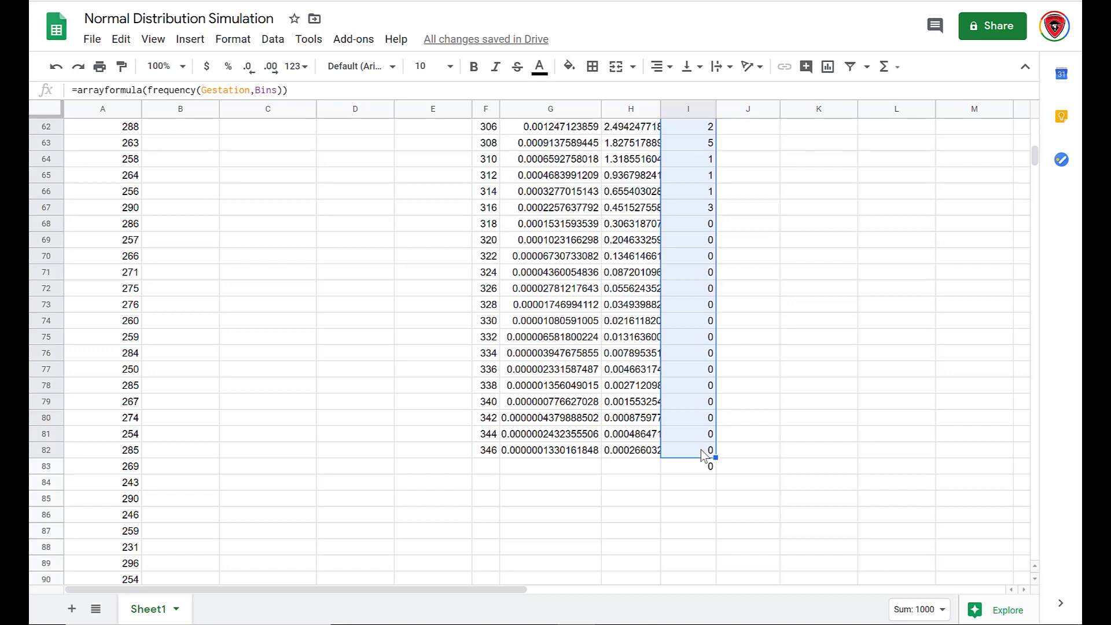
right_click(702, 455)
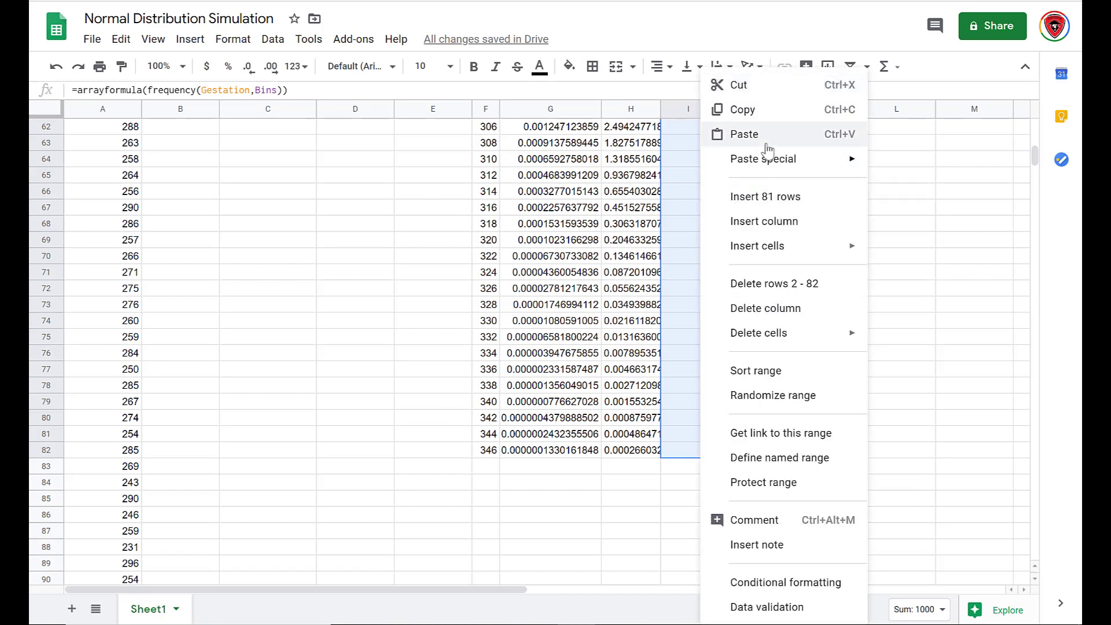
left_click(766, 120)
scroll(764, 119, "up", 20)
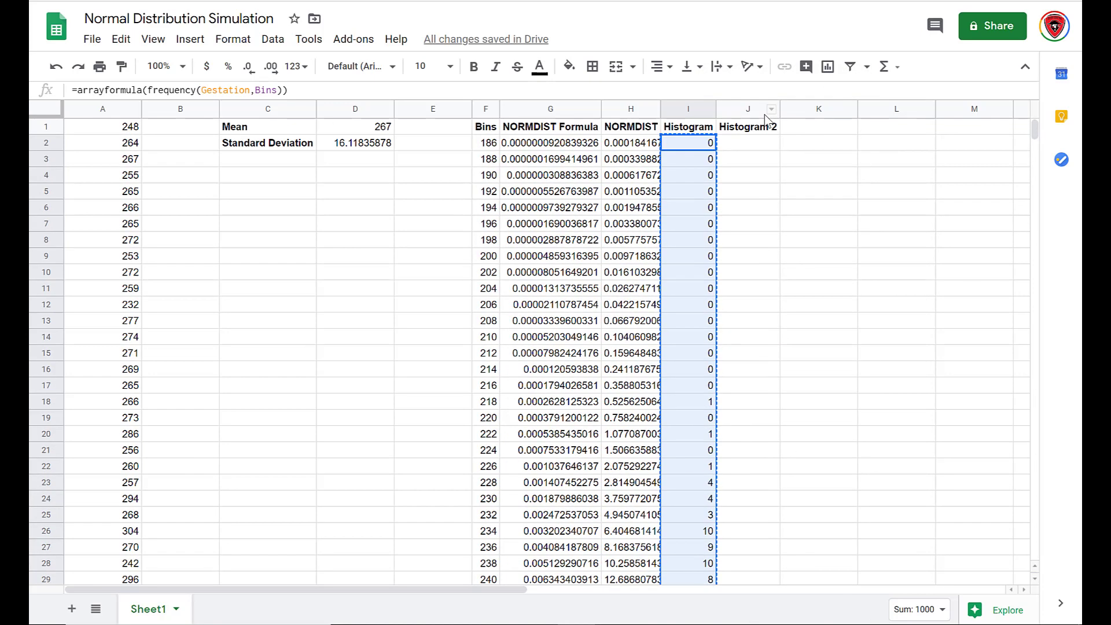
left_click(752, 144)
right_click(752, 144)
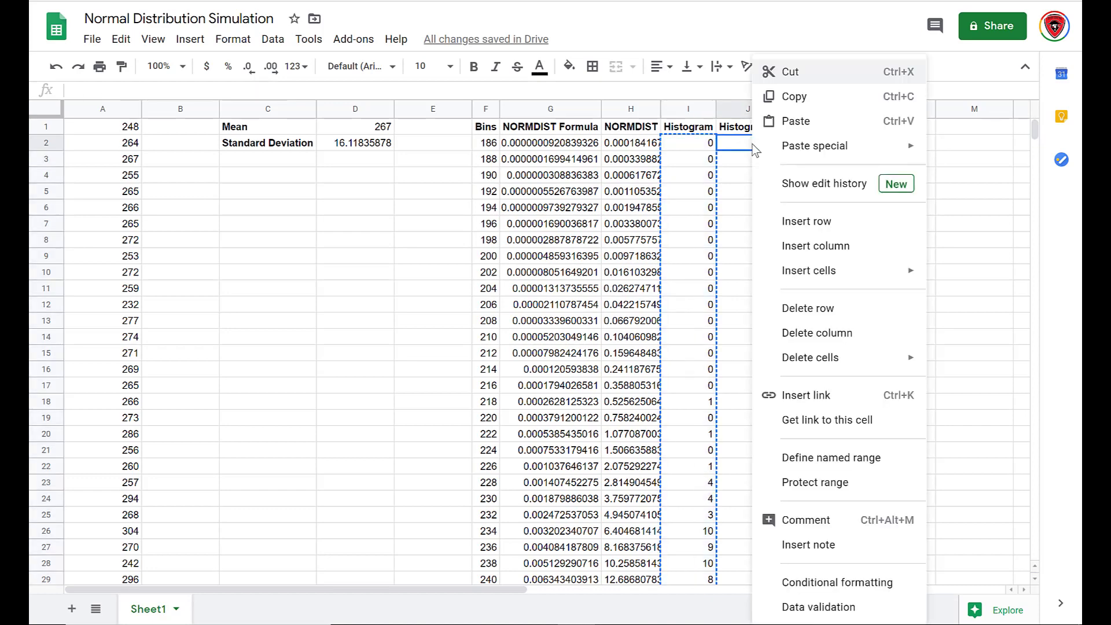
left_click(796, 122)
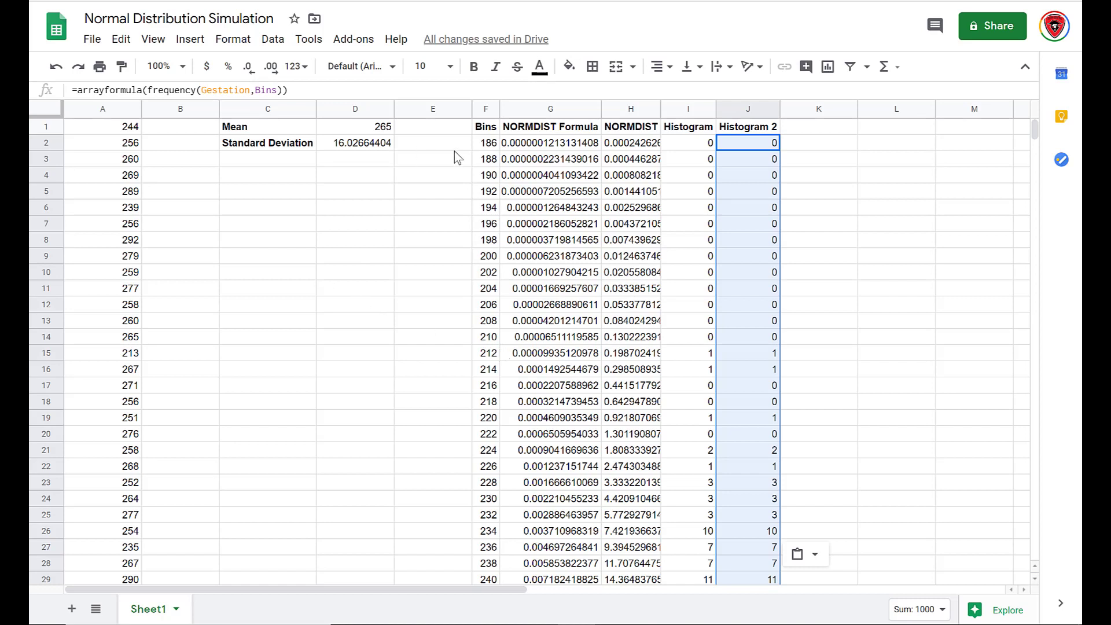
Insert a chart from the Bins column together with the NORMDIST, Histogram and Histogram 2 columns.
left_click_drag(487, 143, 496, 466)
scroll(666, 336, "up", 15)
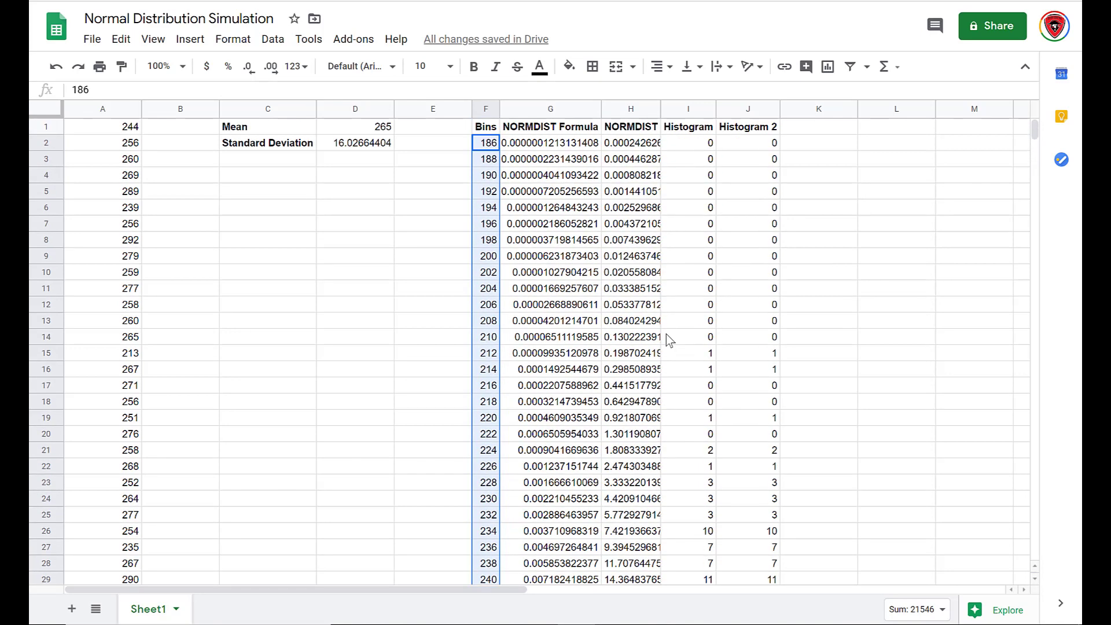
left_click(630, 145, "ctrl")
mouse_move(631, 148)
left_mouse_down()
mouse_move(742, 169)
mouse_move(739, 623)
mouse_move(744, 440)
left_mouse_up()
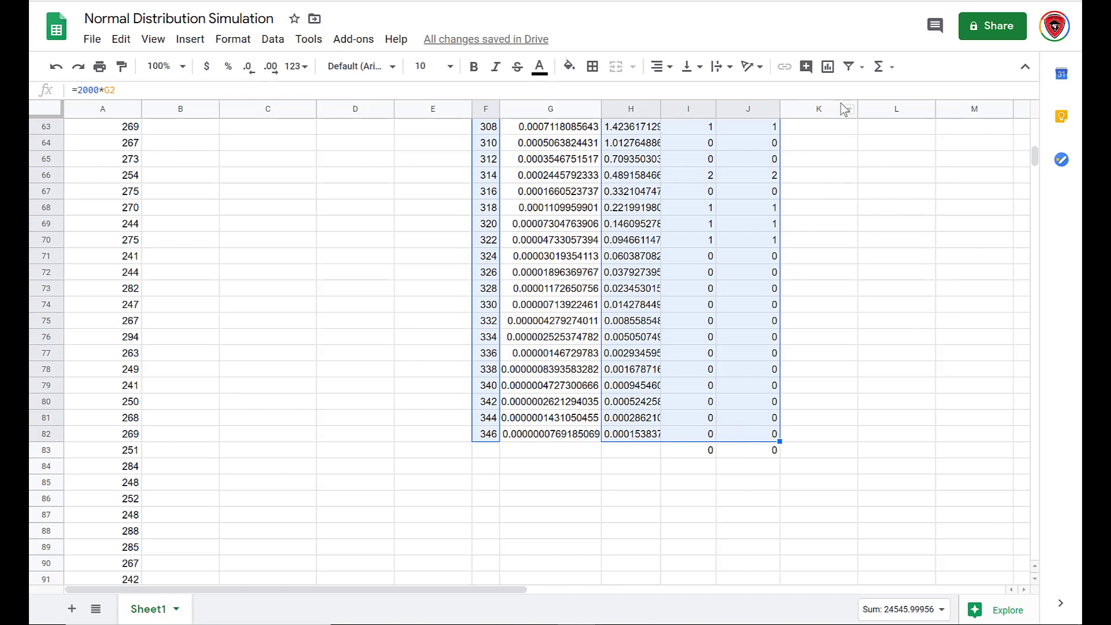
left_click(827, 72)
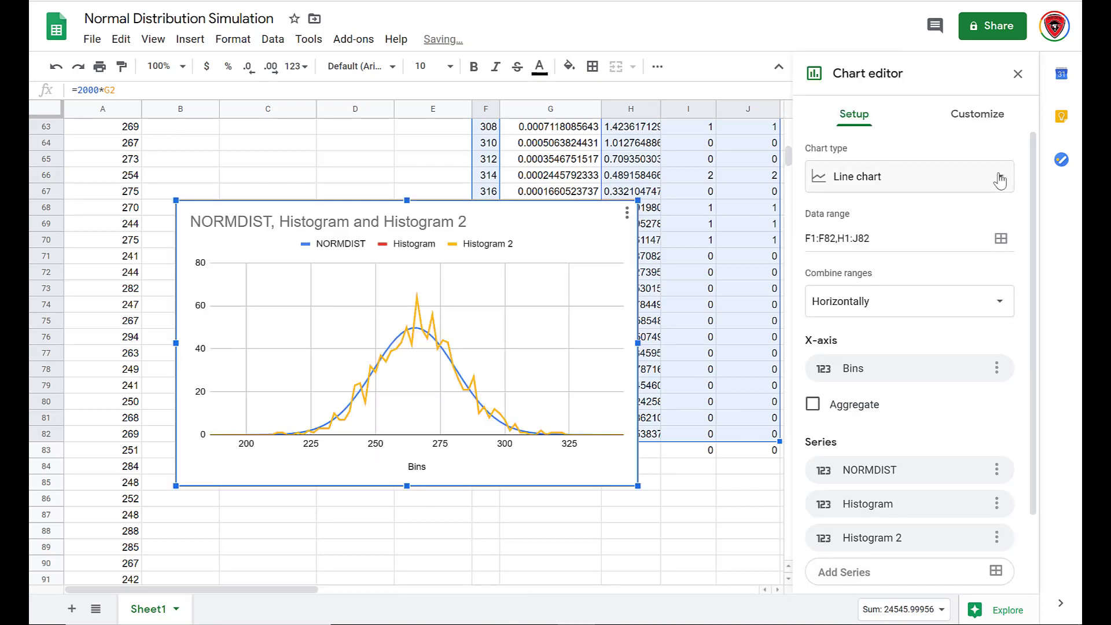
Change the chart type to Combo chart.
left_click(1000, 179)
left_click(984, 448)
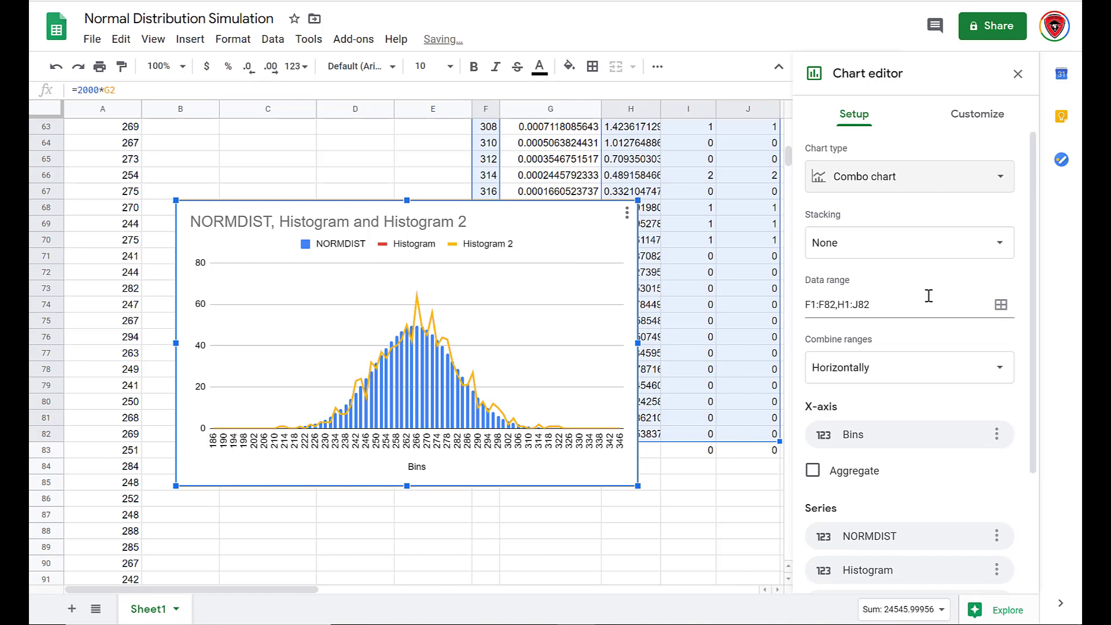
scroll(928, 296, "down", 2)
scroll(929, 296, "up", 2)
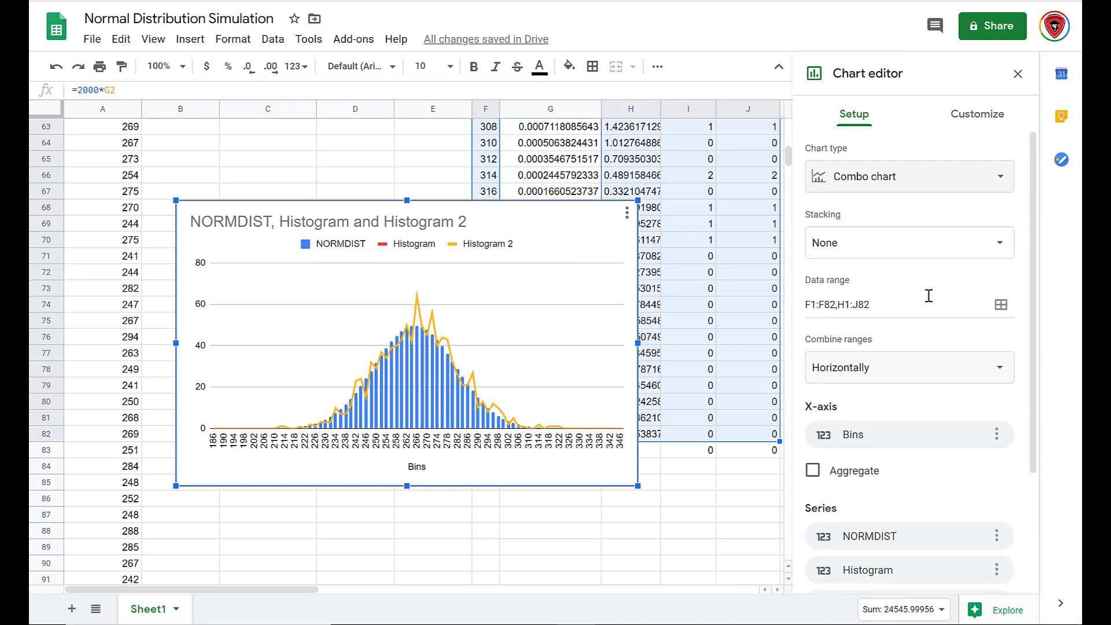
scroll(929, 296, "down", 3)
scroll(929, 296, "up", 3)
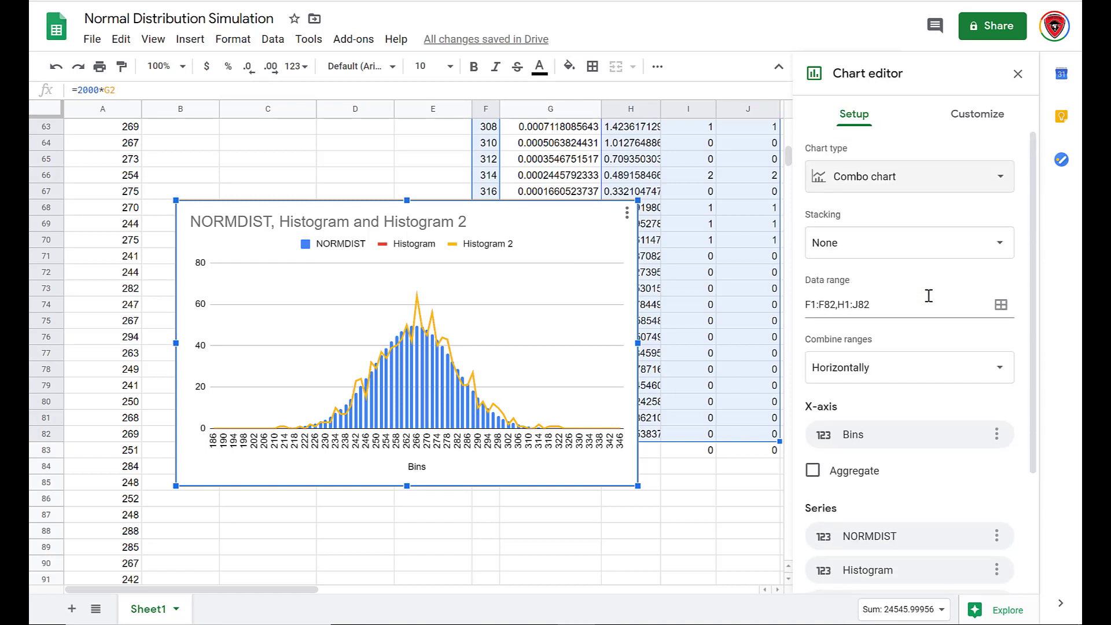
Turn on the Smooth option in the chart style customization.
left_click(966, 119)
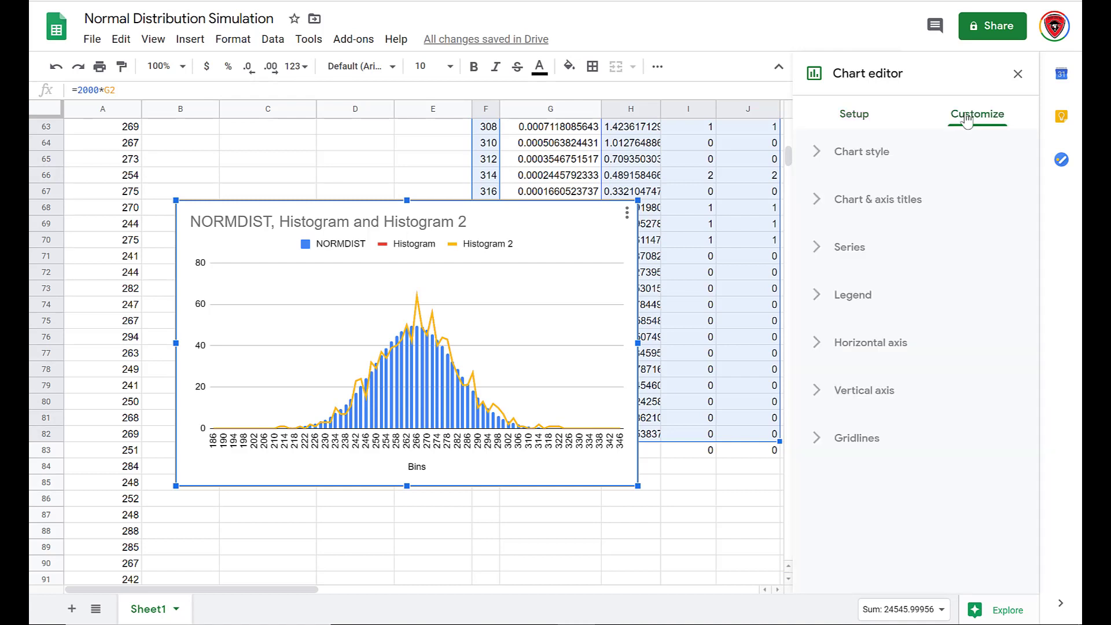
left_click(864, 154)
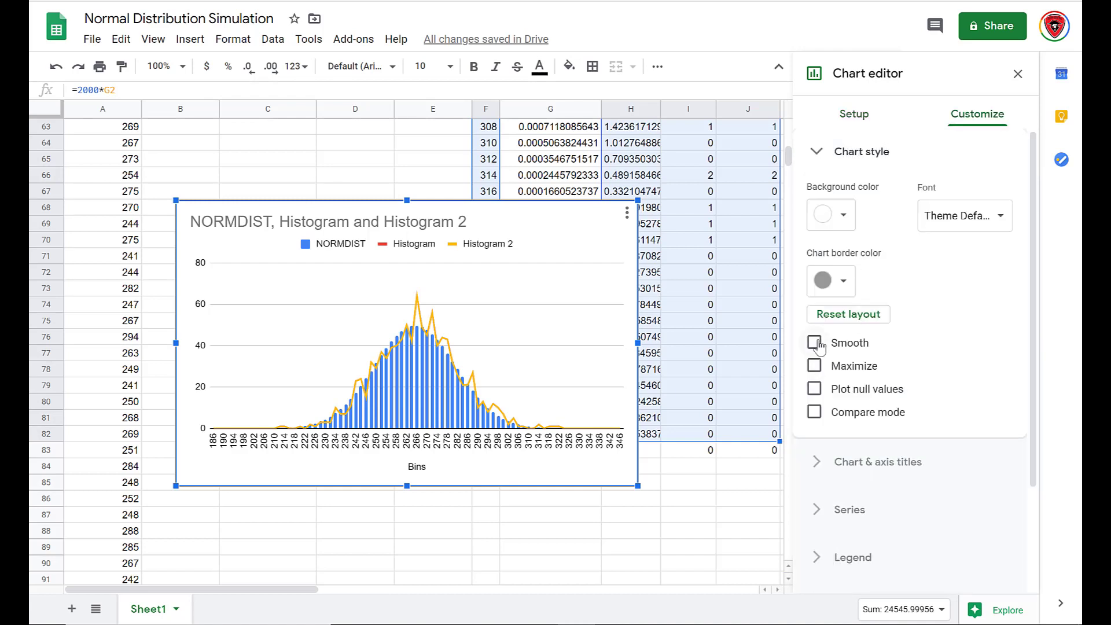
left_click(815, 344)
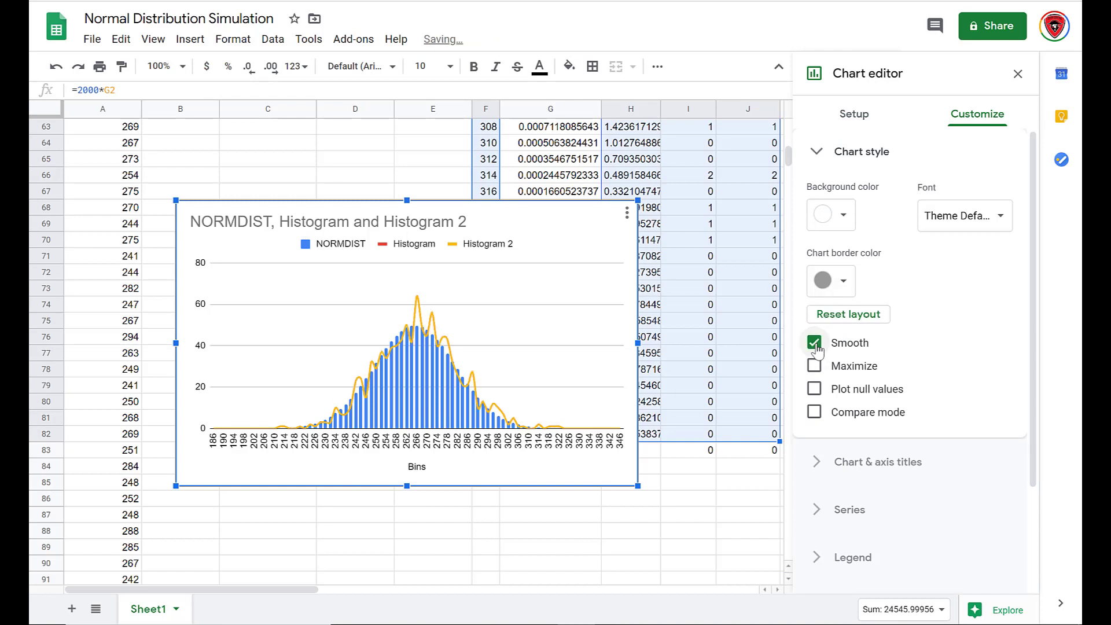
Set the chart title to Gestation Period Distribution.
left_click(820, 154)
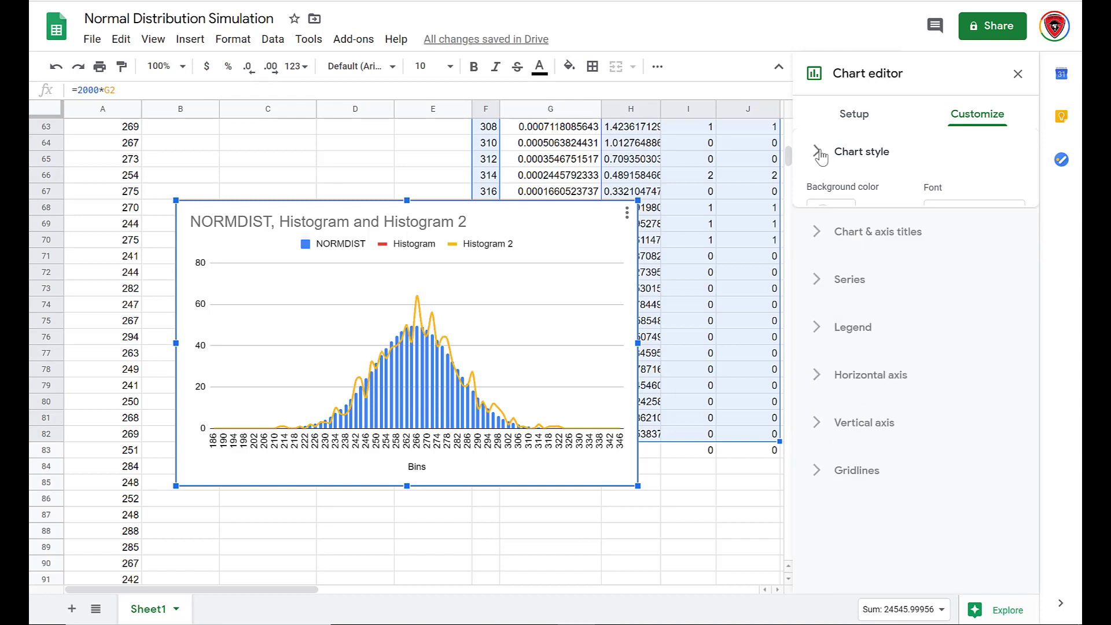
left_click(821, 203)
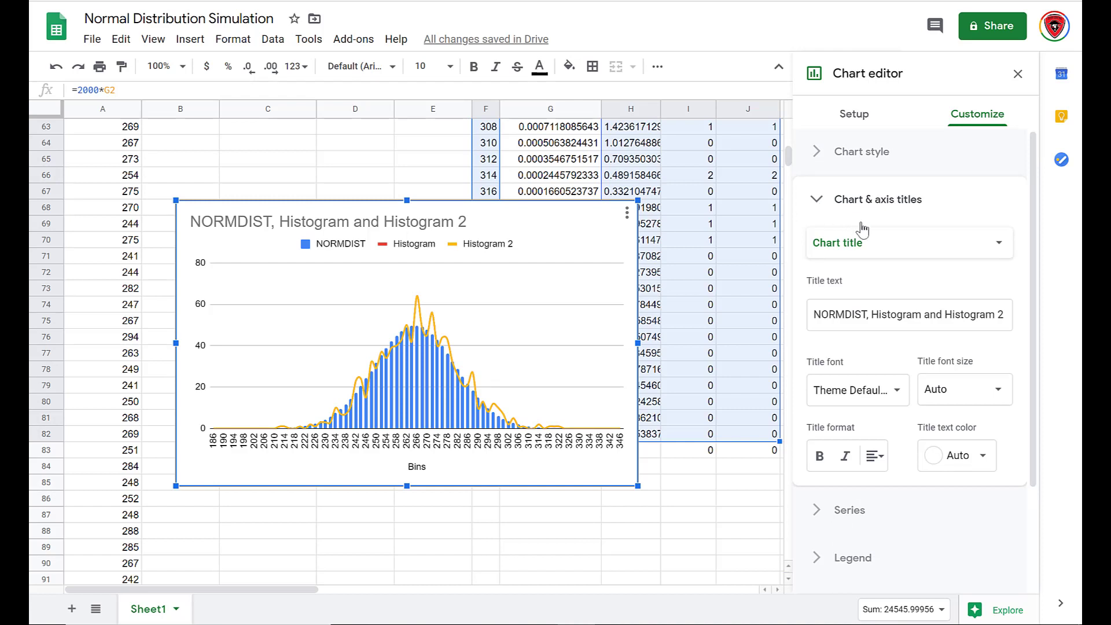
left_click(892, 322)
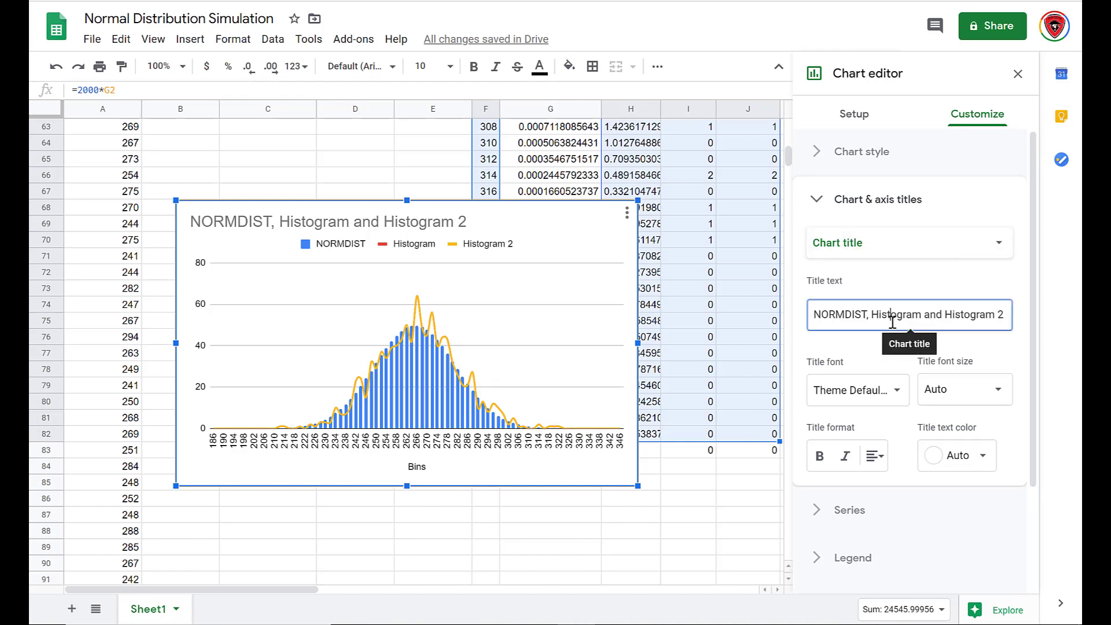
double_click(892, 322)
left_click_drag(1006, 317, 801, 314)
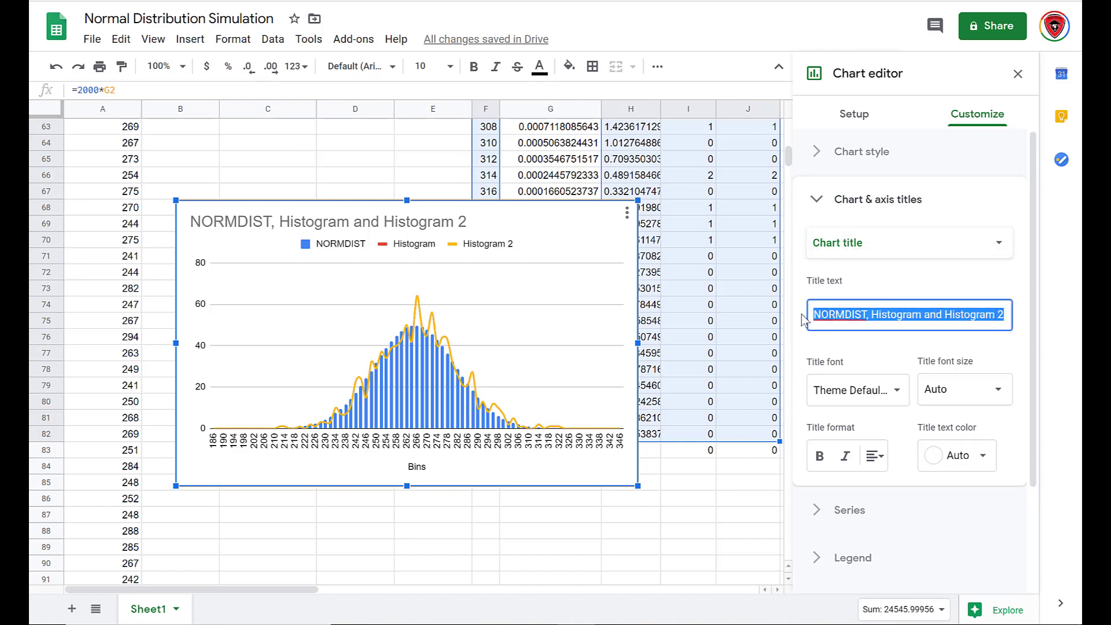
type("Gestatio")
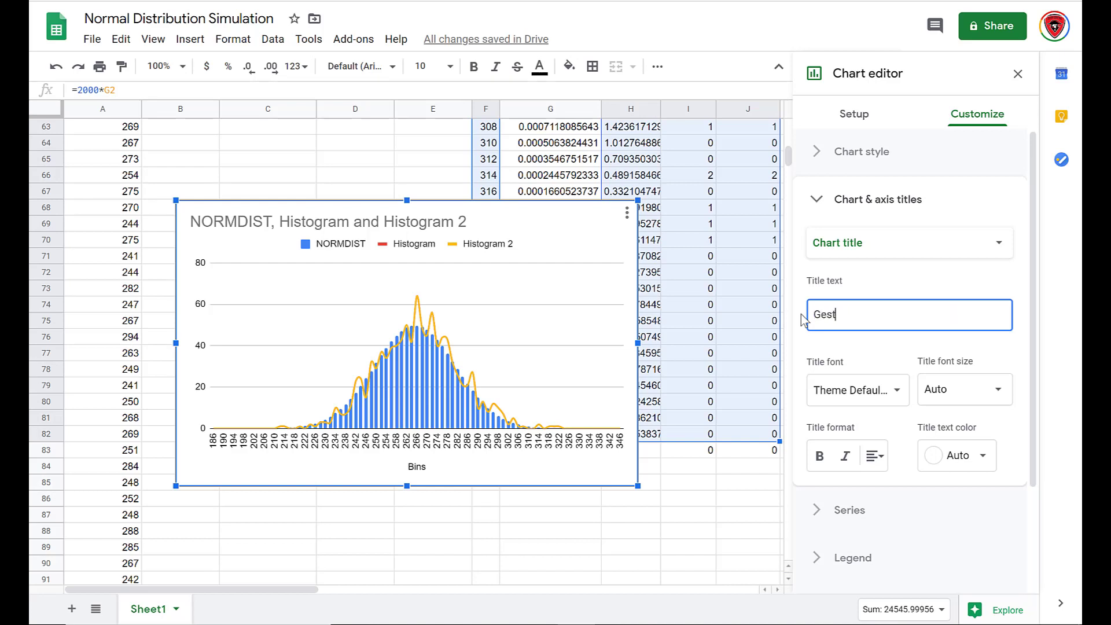
key("BackSpace")
key("BackSpace")
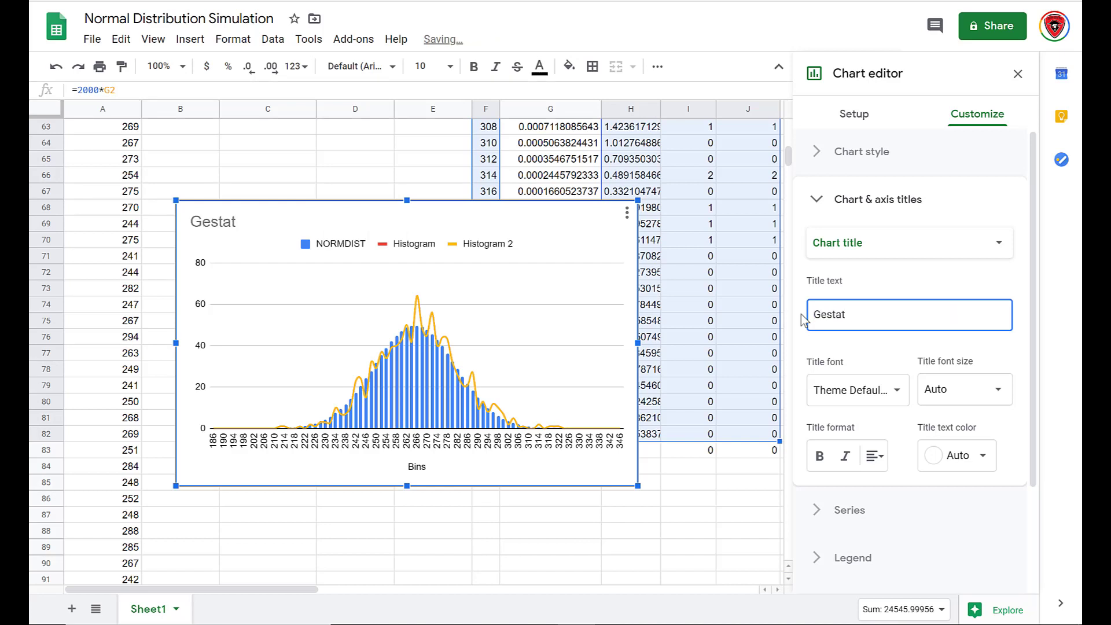
type("ion Period ")
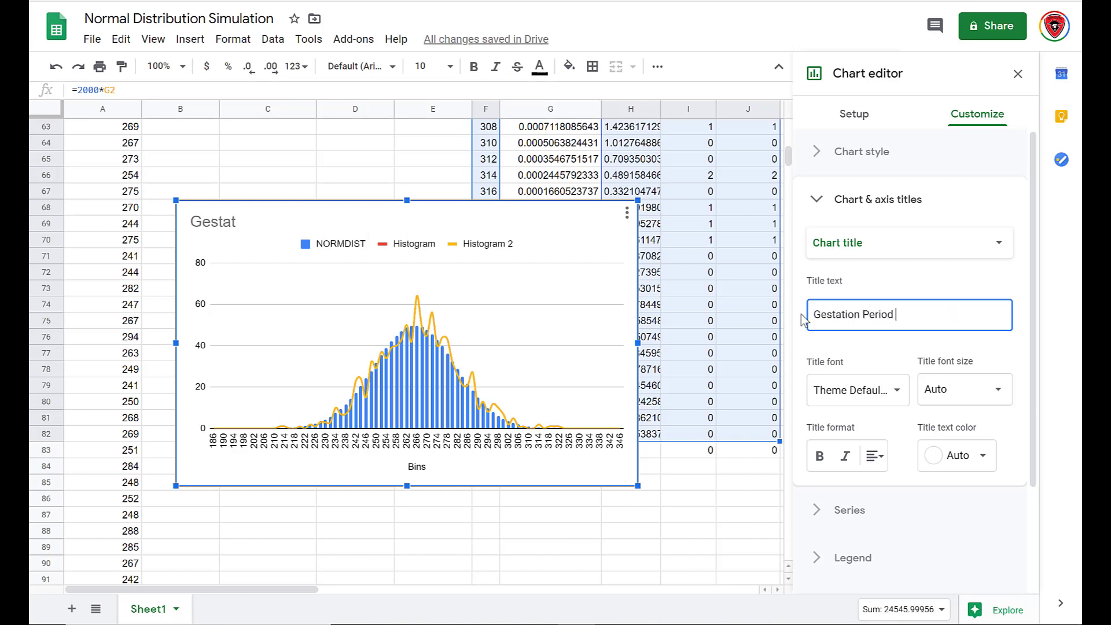
type("Distibut")
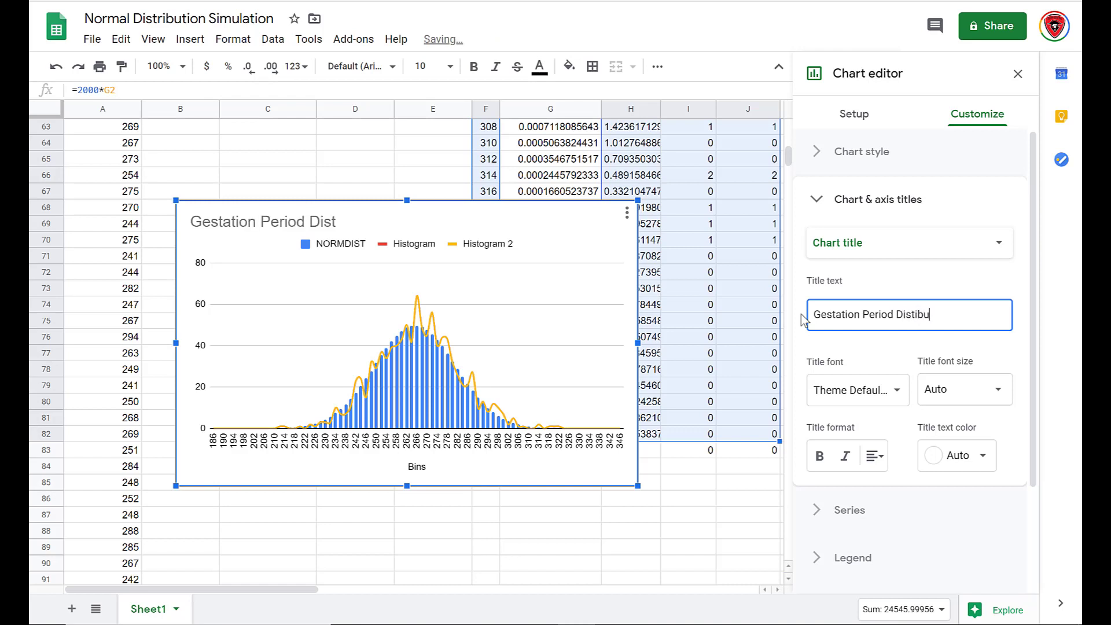
key("BackSpace")
key("BackSpace")
key("BackSpace")
key("BackSpace")
type("ribution")
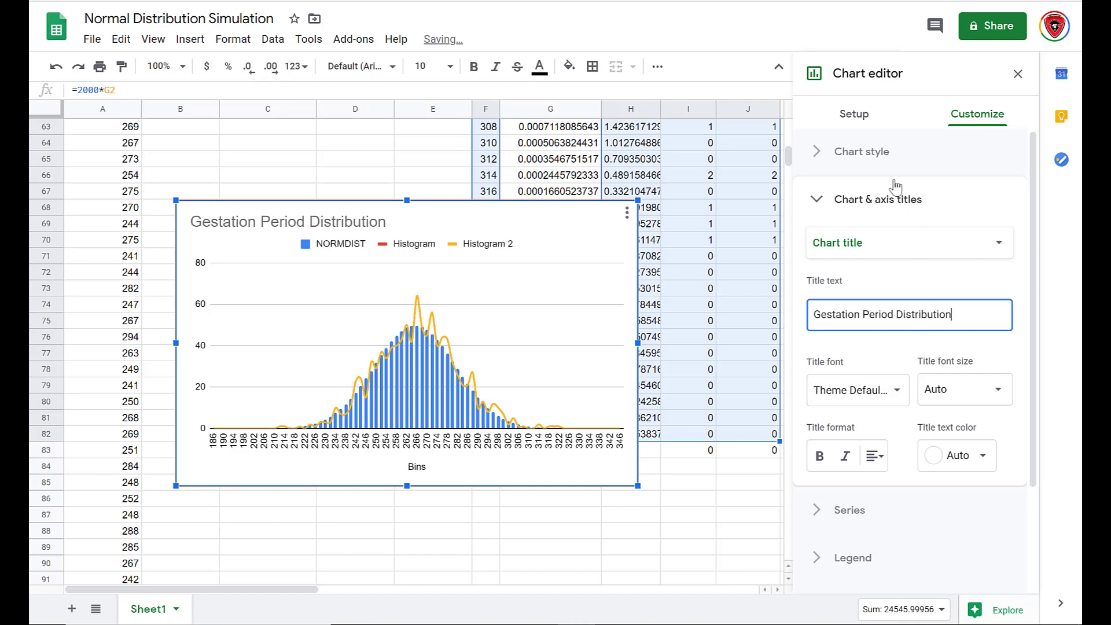
Change the NORMDIST series type to Line.
left_click(817, 201)
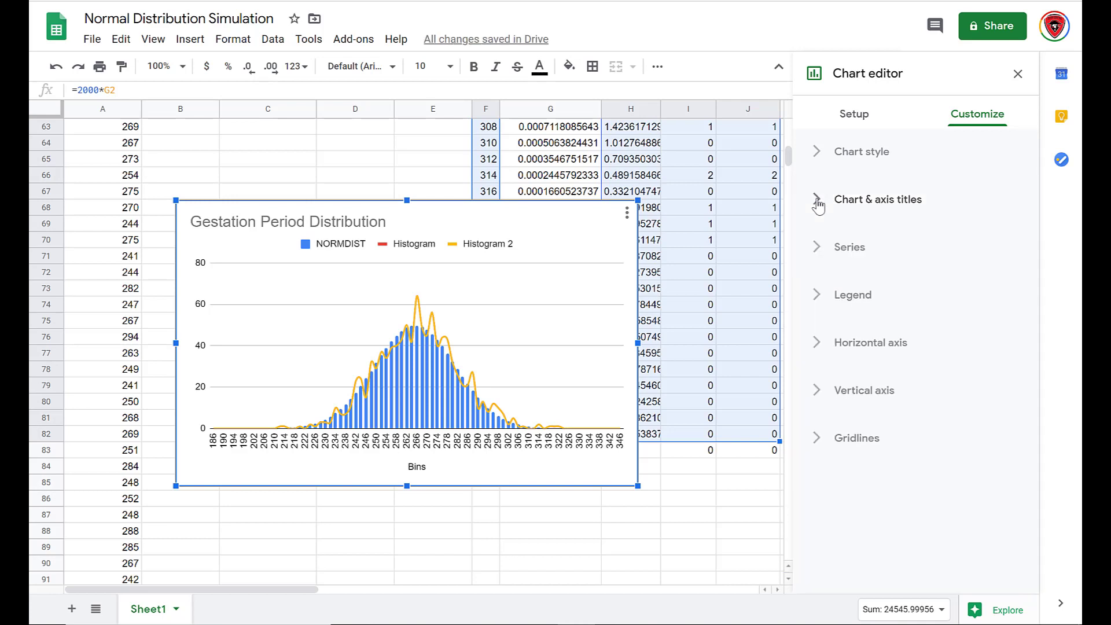
left_click(817, 249)
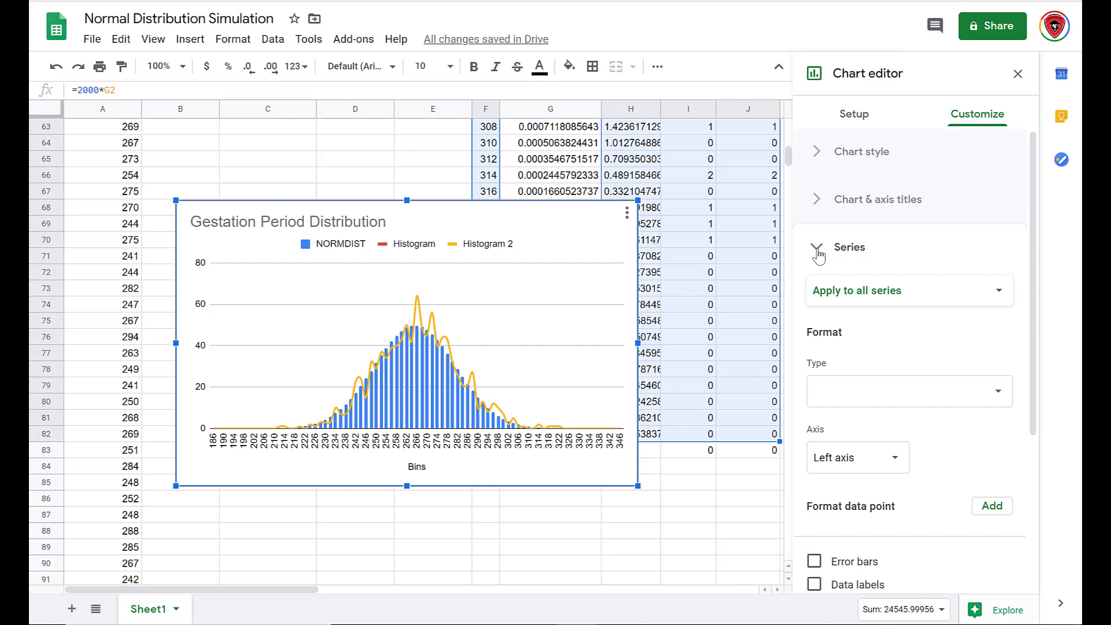
left_click(967, 305)
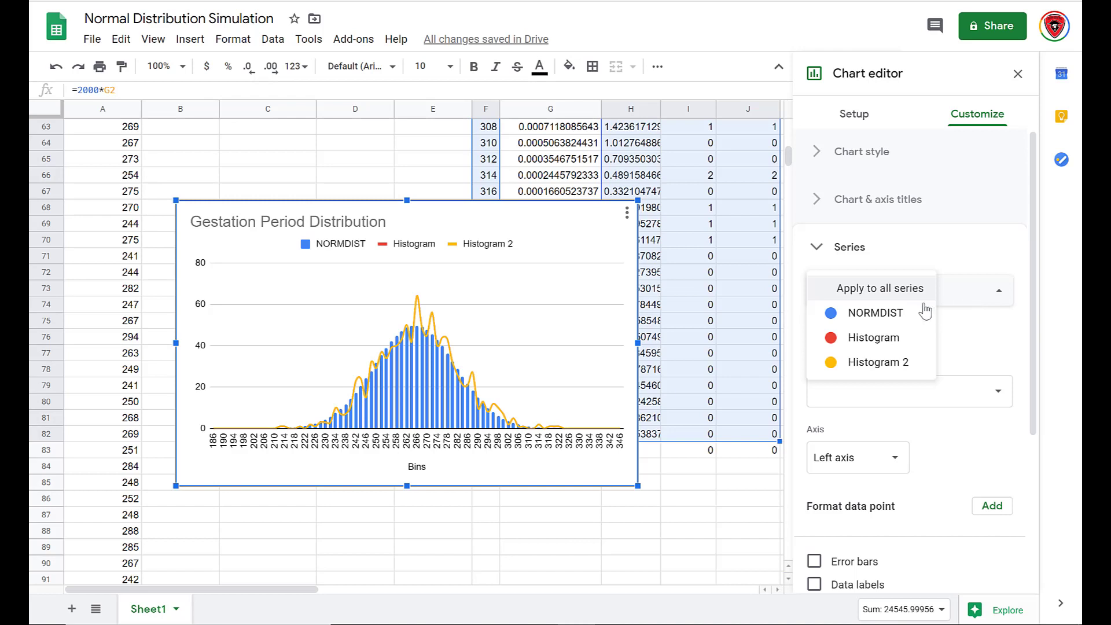
left_click(875, 313)
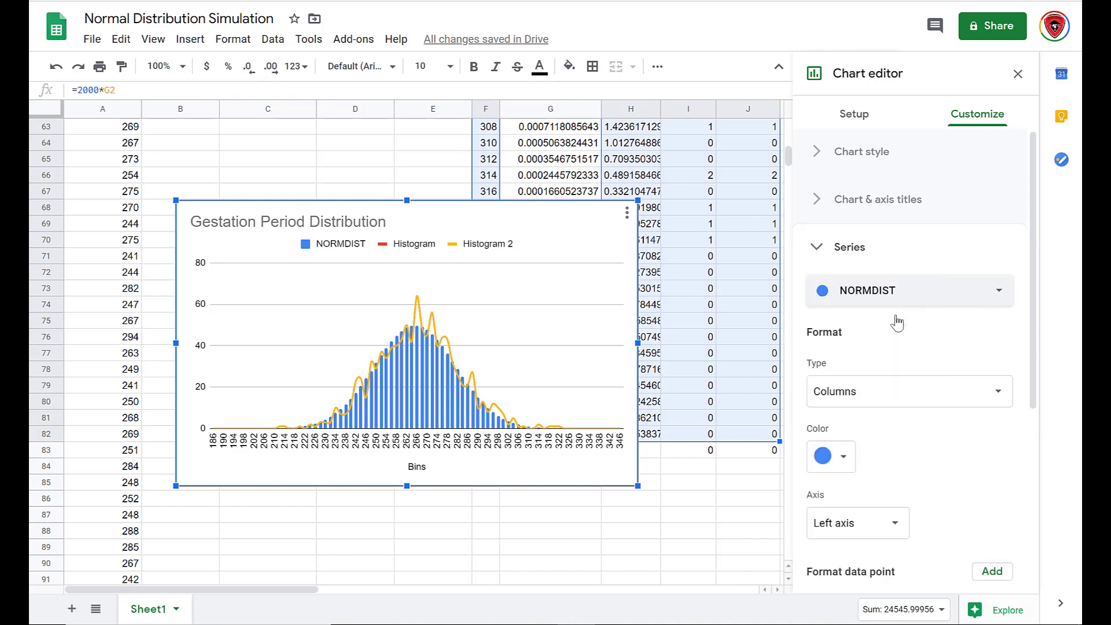
left_click(933, 391)
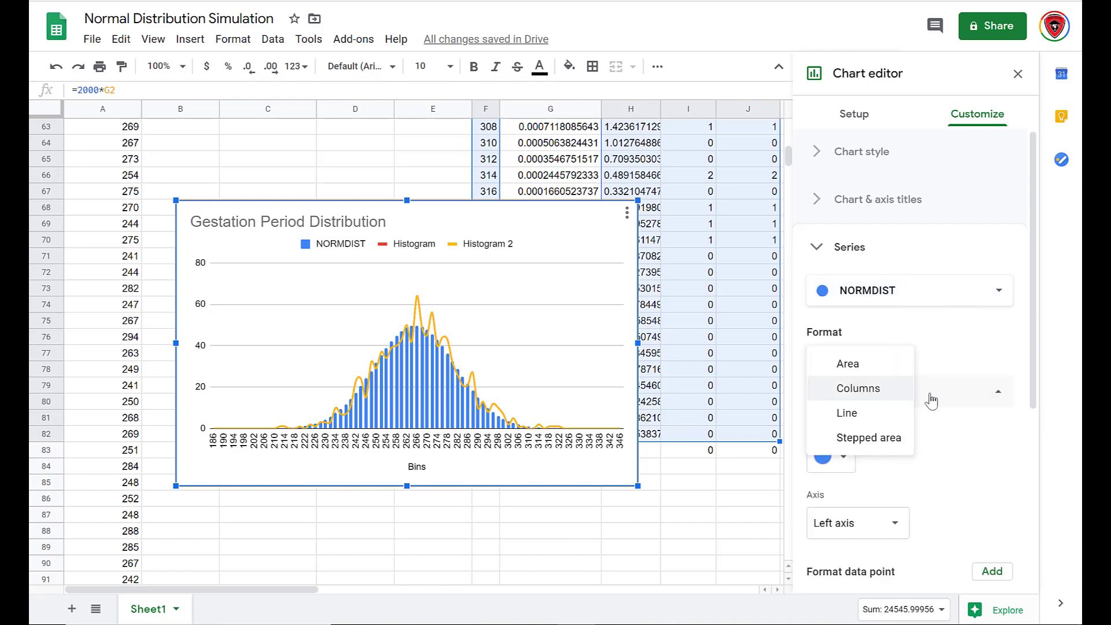
left_click(878, 414)
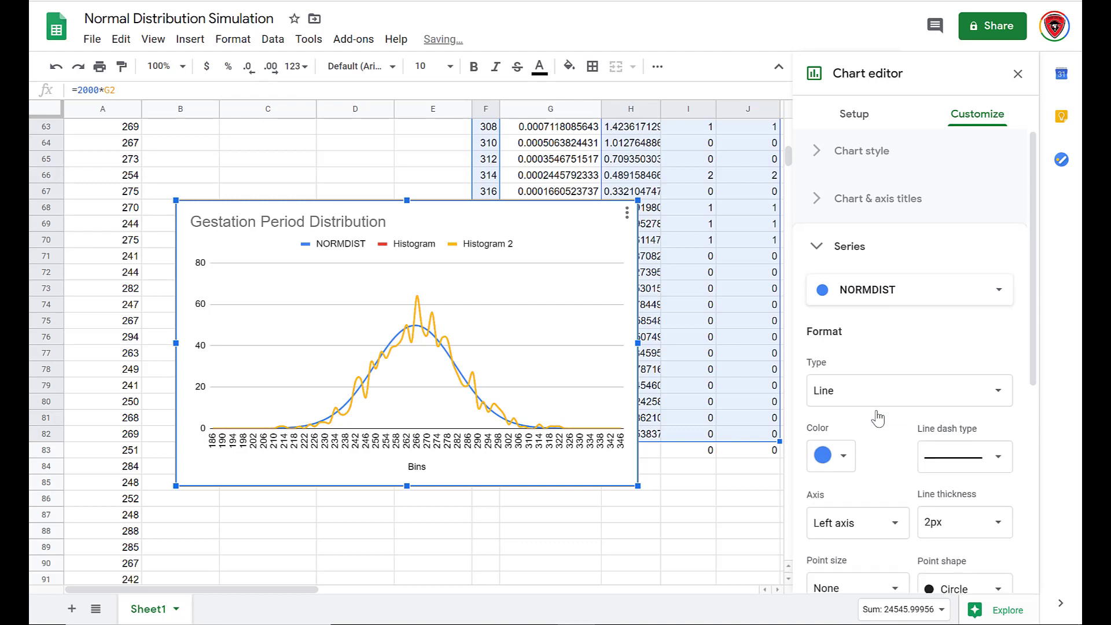
Change the Histogram series type to Columns.
scroll(878, 418, "down", 1)
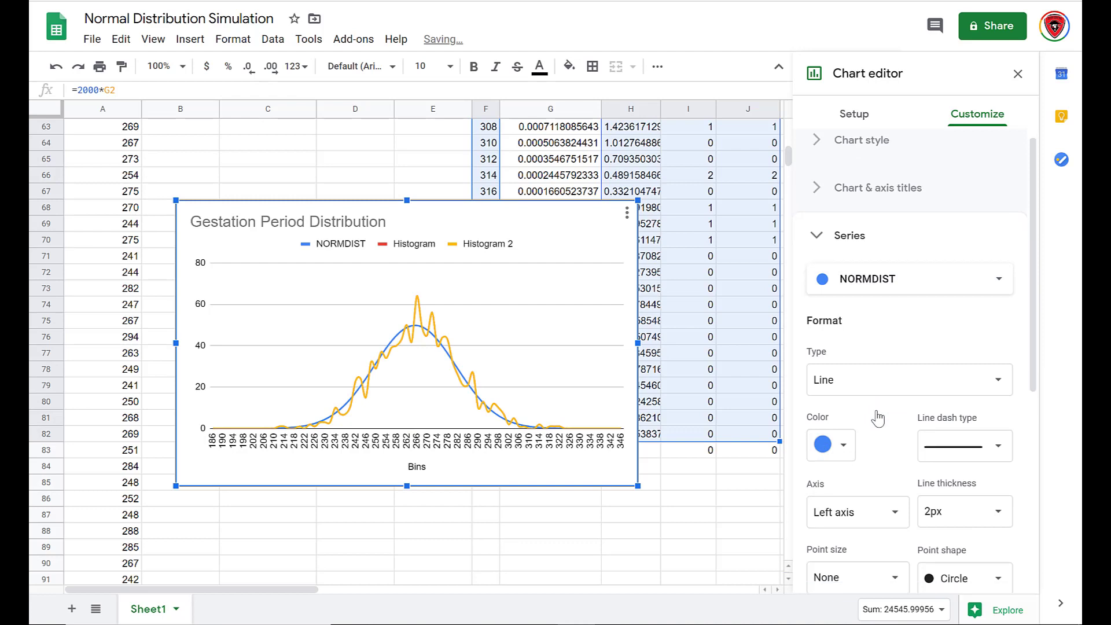
left_click(920, 285)
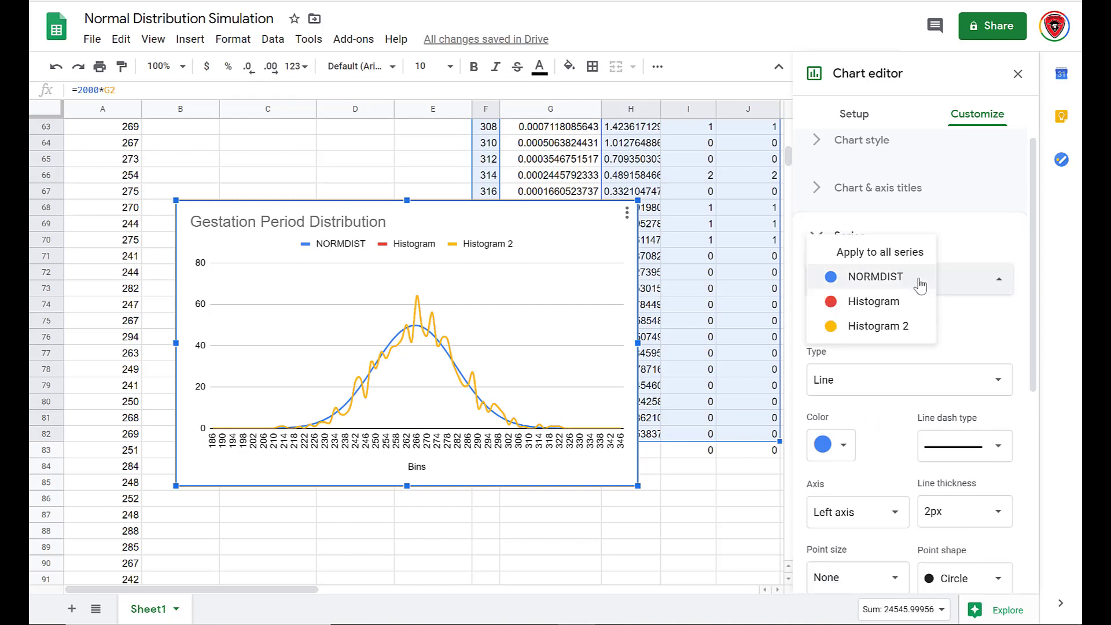
left_click(882, 310)
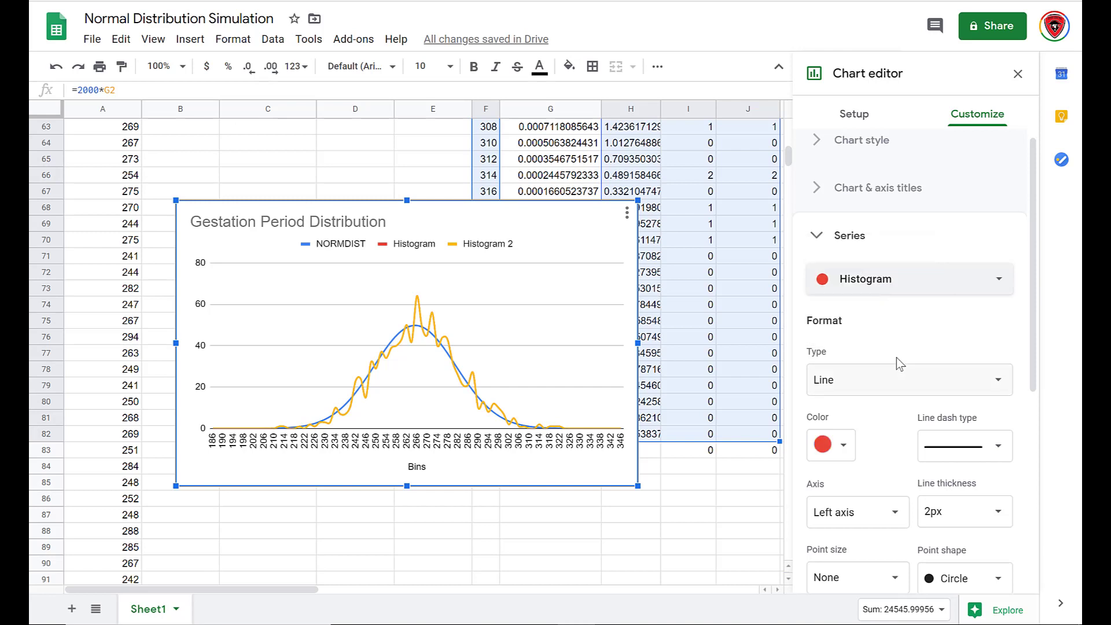
left_click(905, 387)
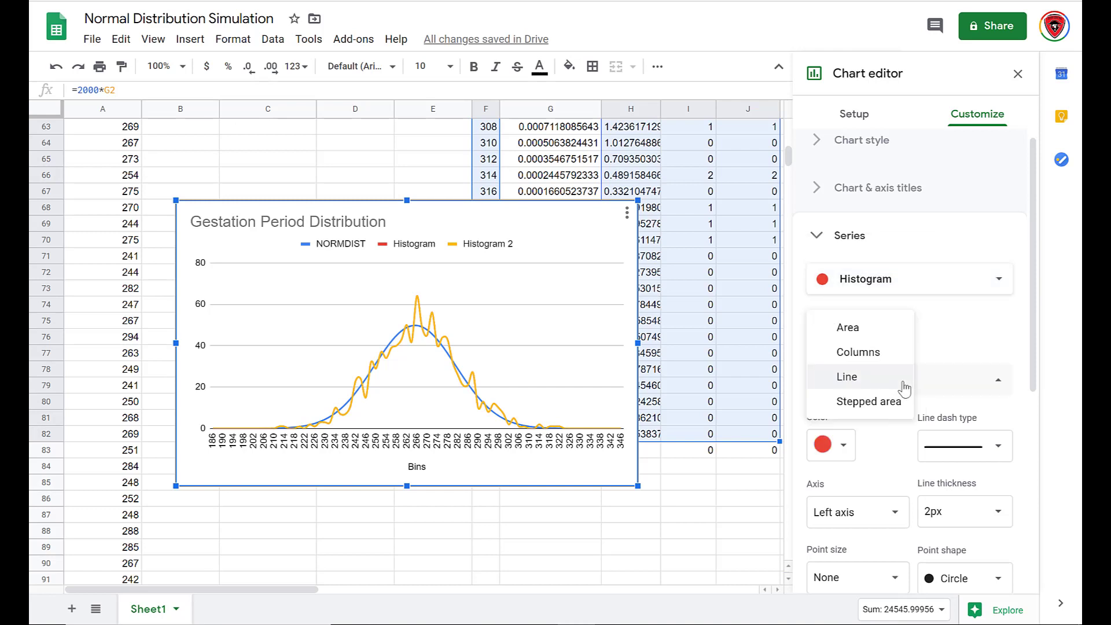
left_click(870, 355)
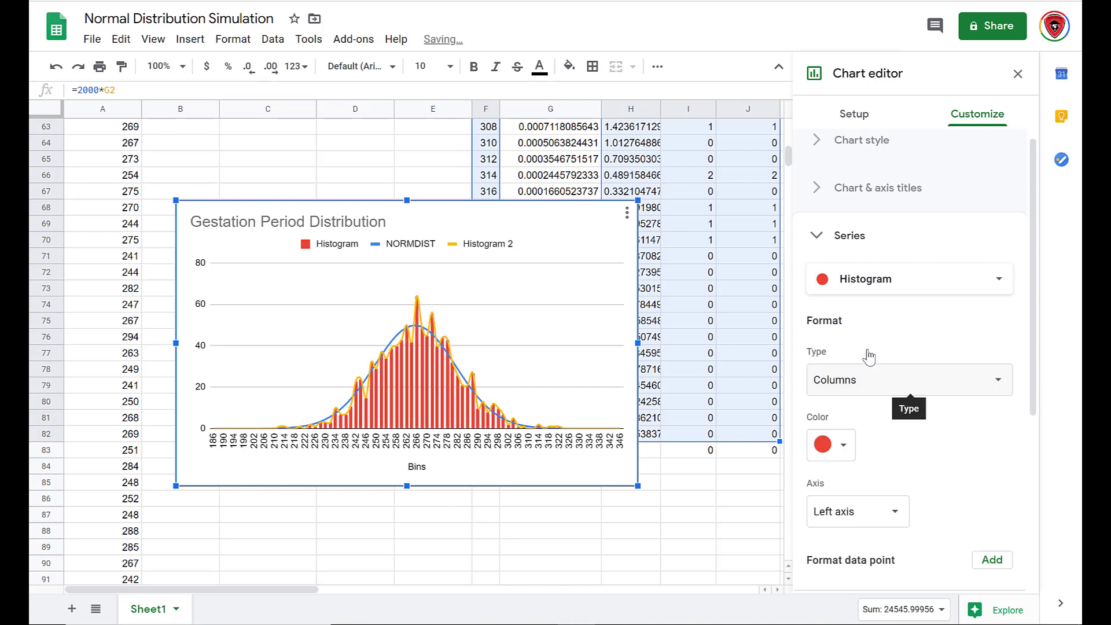
Change the Histogram 2 series type to Stepped area.
left_click(928, 286)
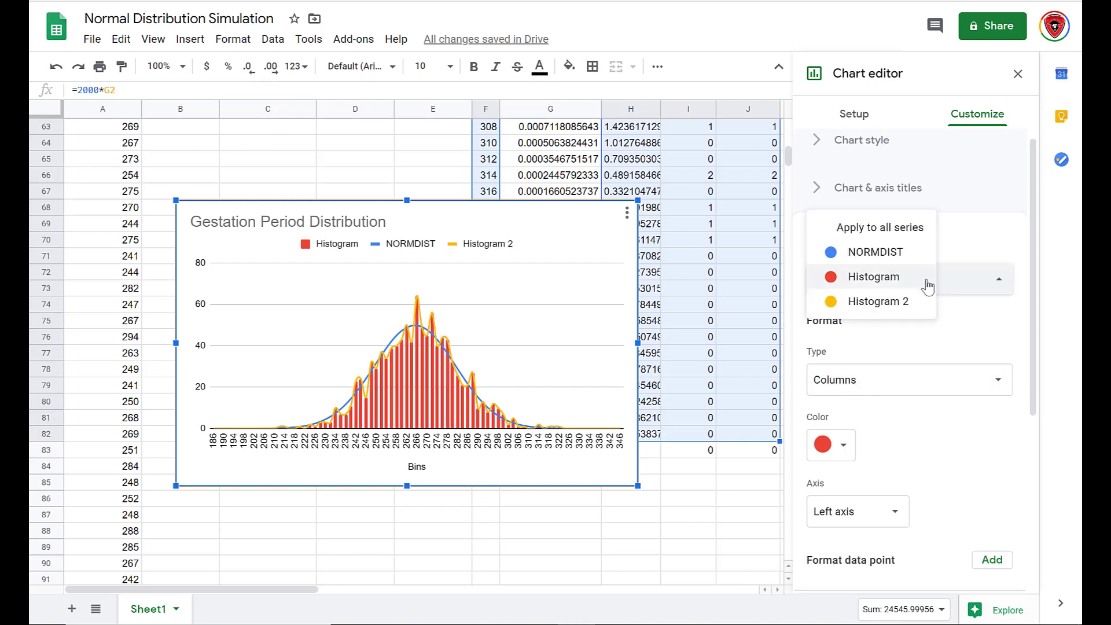
left_click(886, 304)
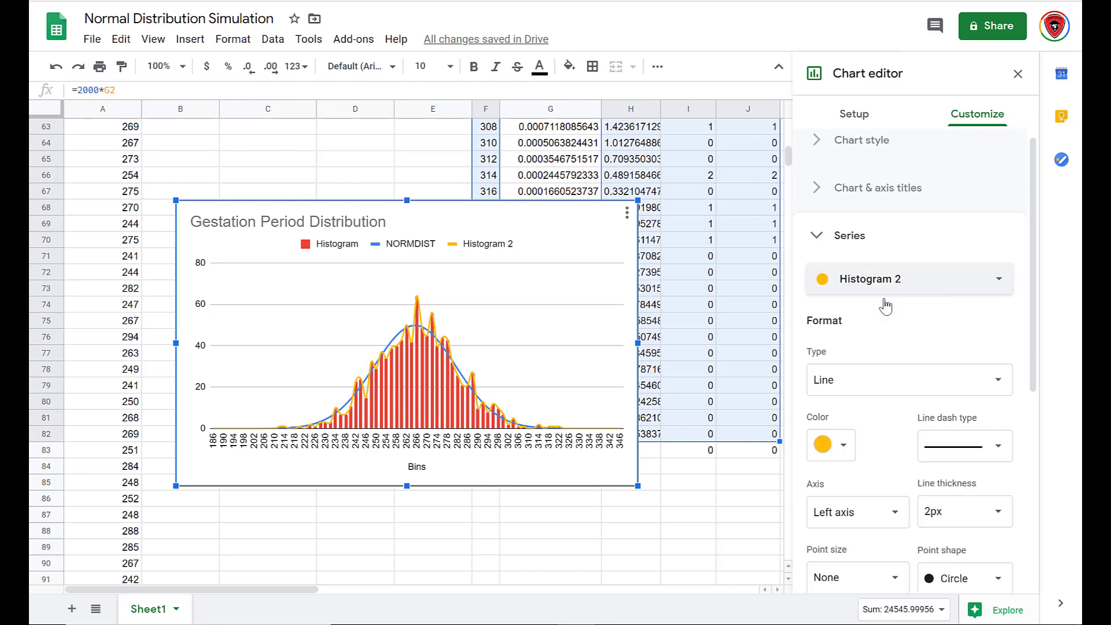
left_click(893, 380)
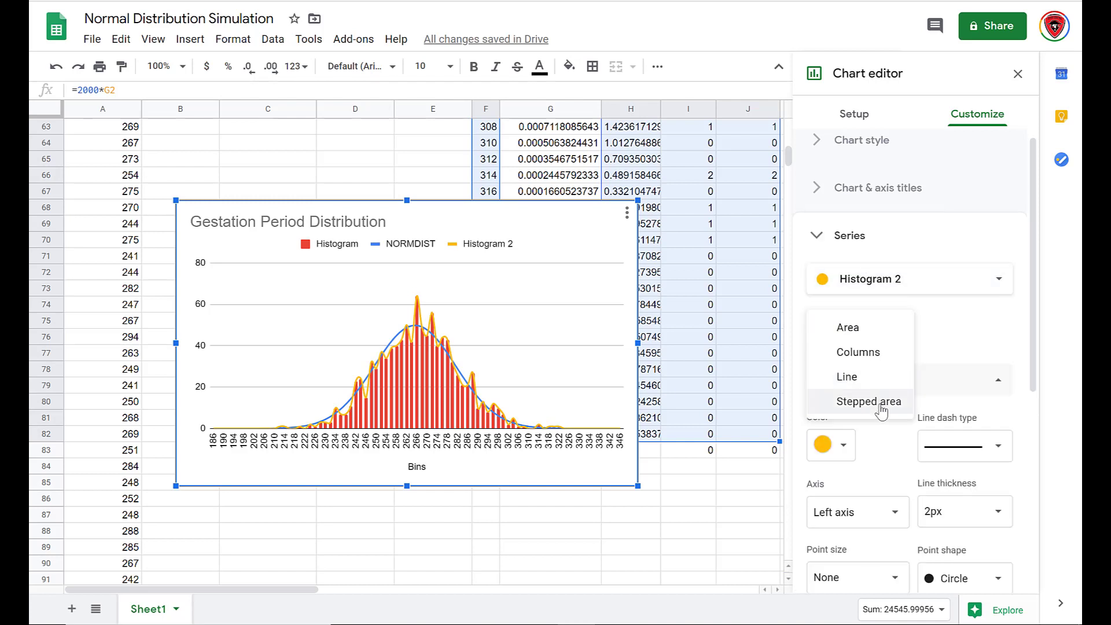
left_click(880, 401)
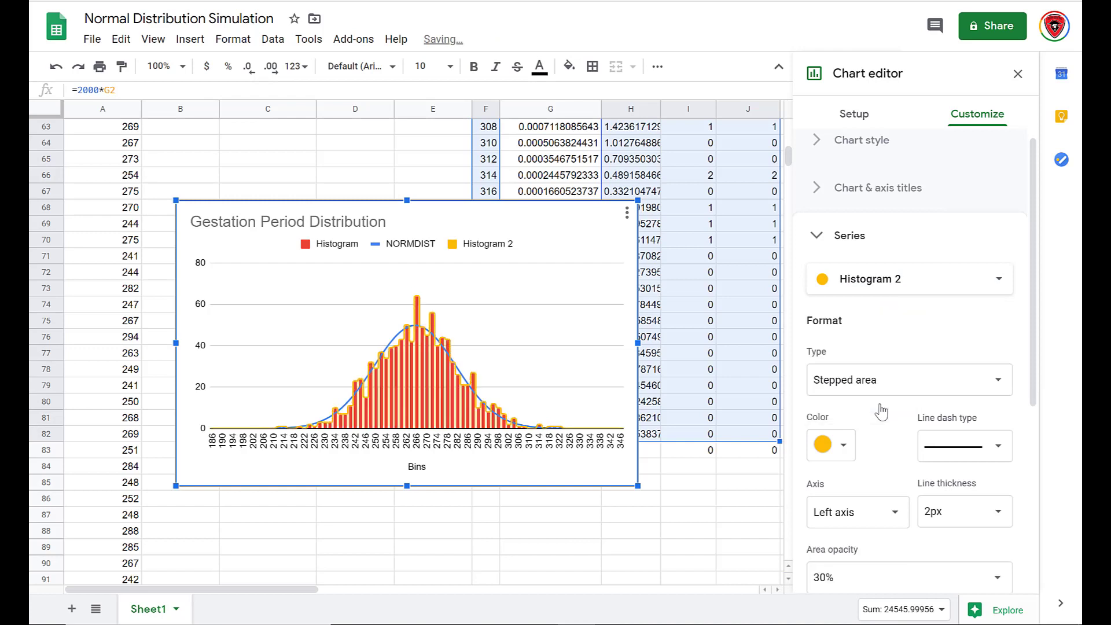
Color the Histogram 2 series red and set its area opacity to 100%.
left_click(844, 446)
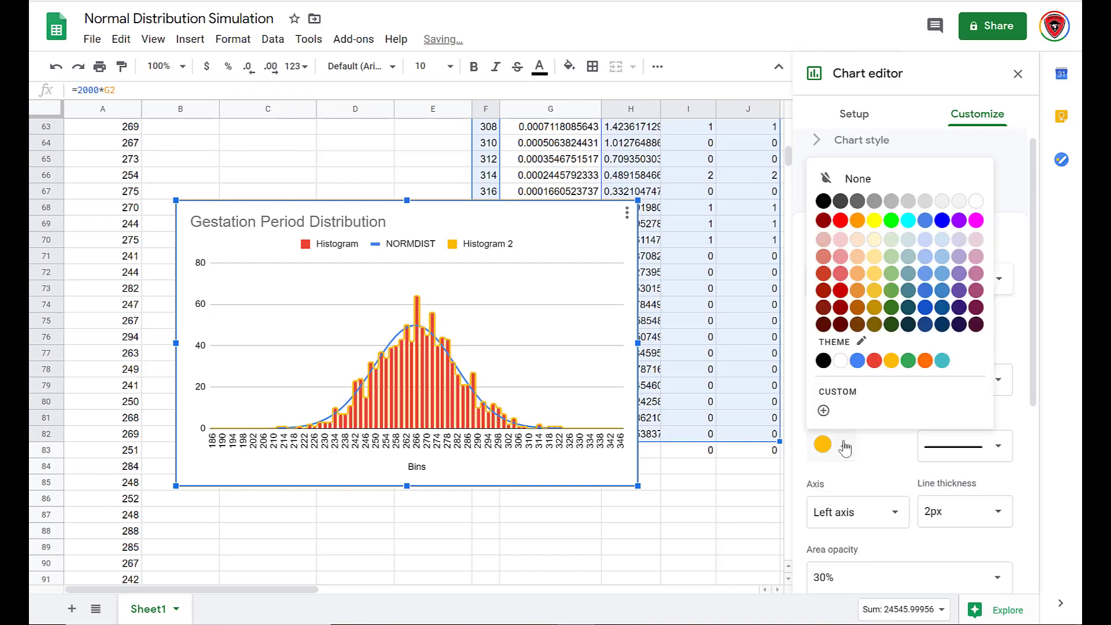
left_click(874, 360)
left_click(873, 567)
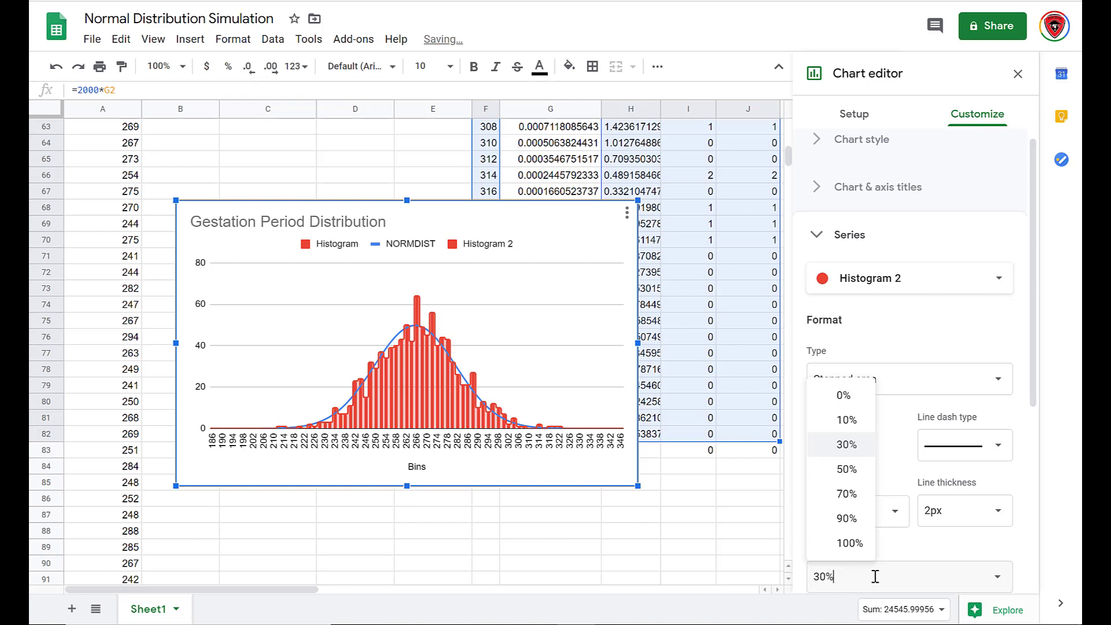
left_click(850, 542)
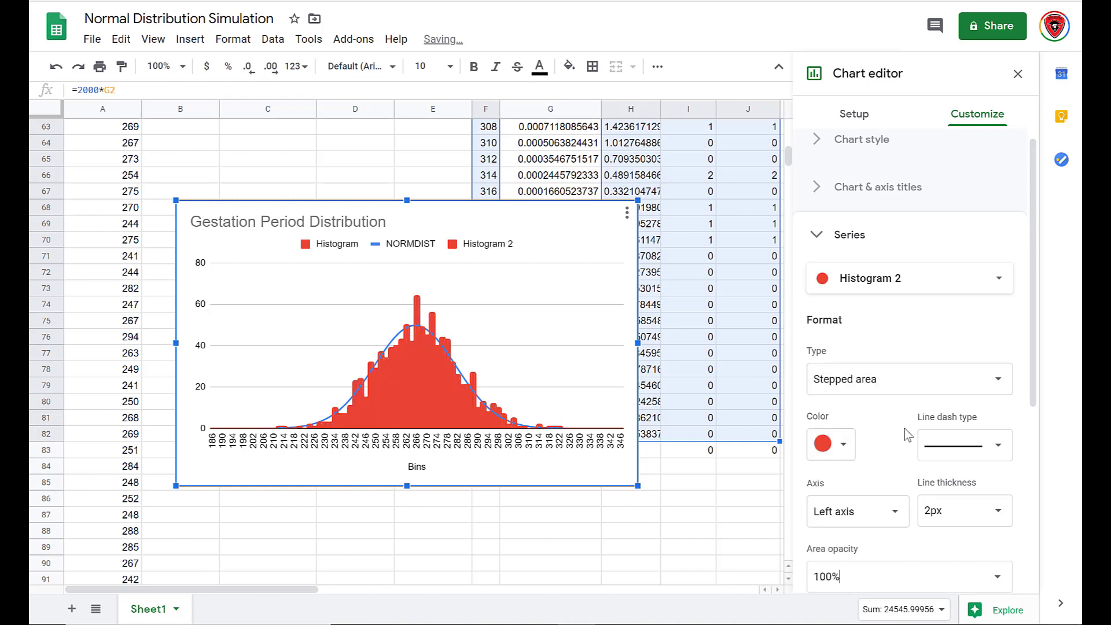
Set the legend position to None and close the chart editor.
scroll(904, 429, "down", 3)
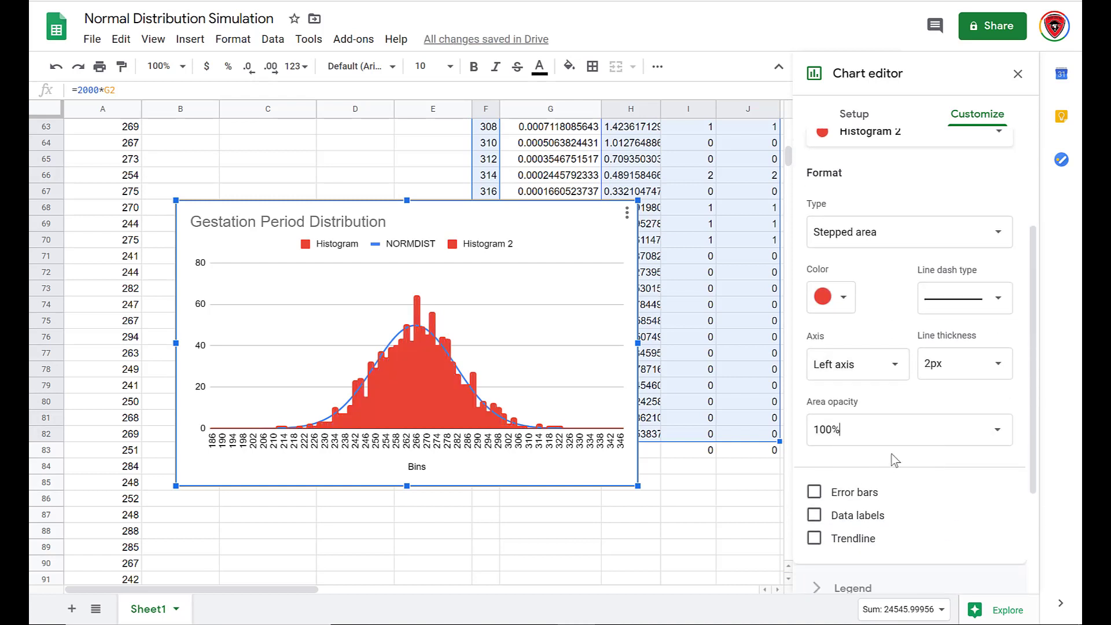
scroll(891, 457, "down", 2)
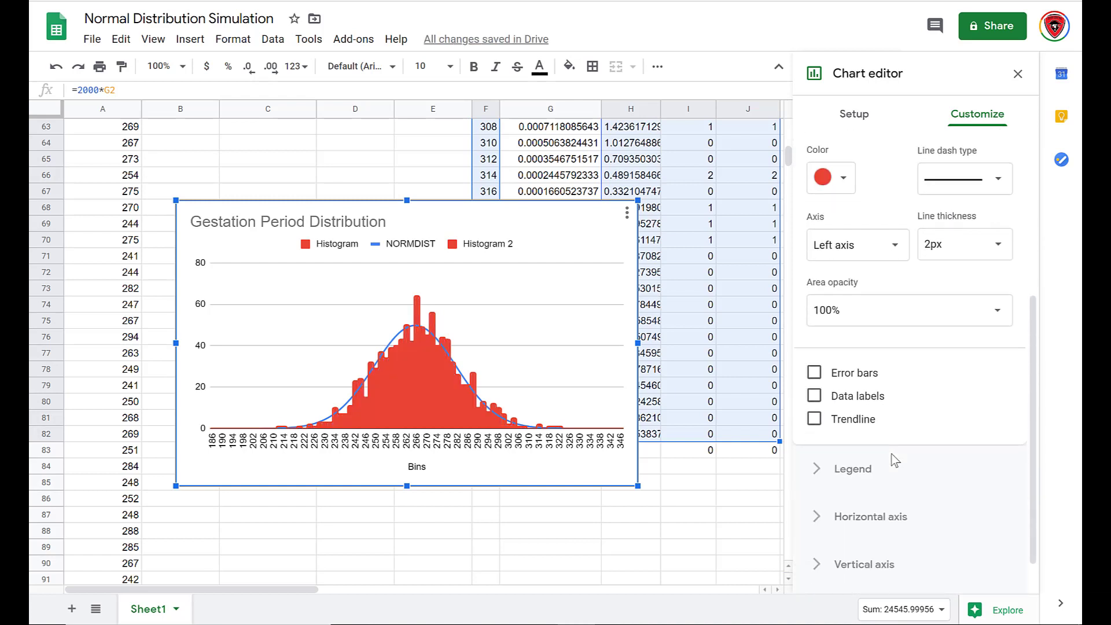
left_click(845, 474)
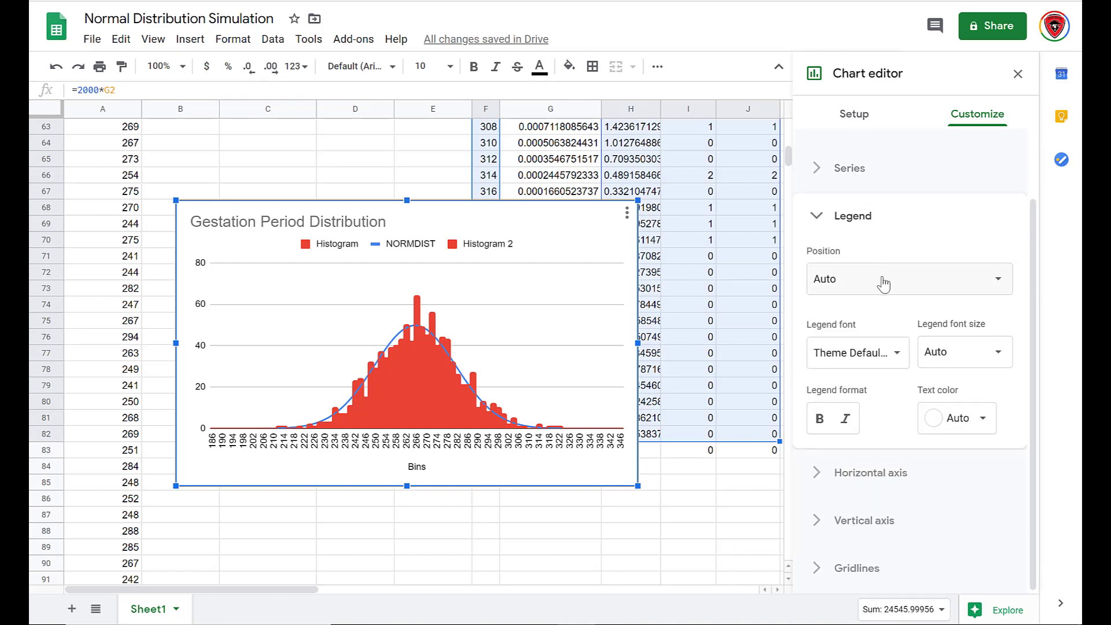
left_click(884, 283)
left_click(872, 108)
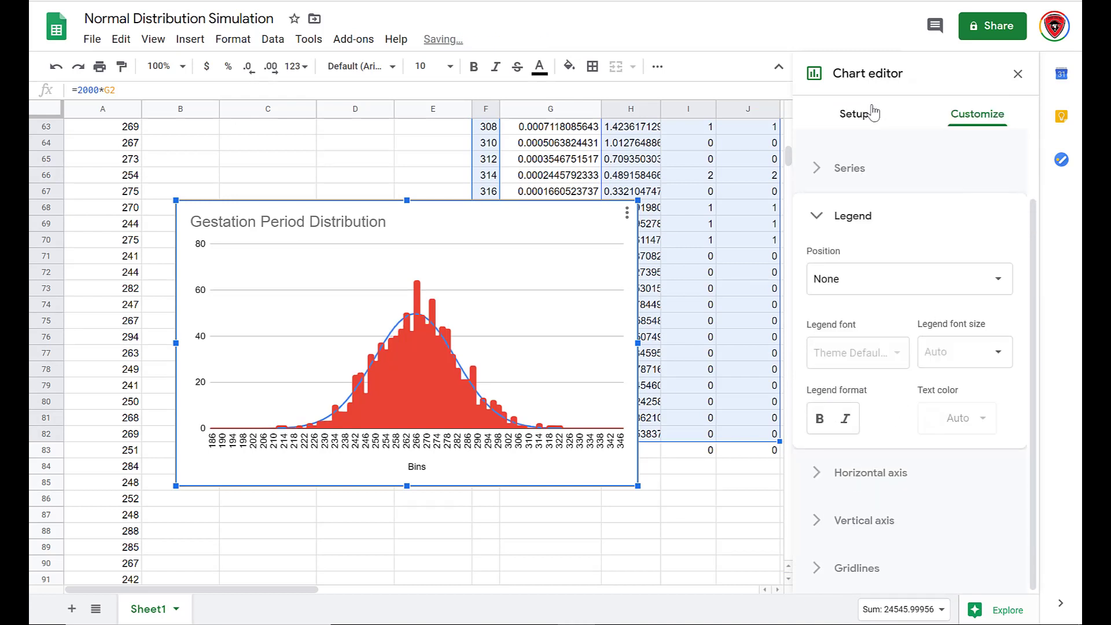
left_click(614, 244)
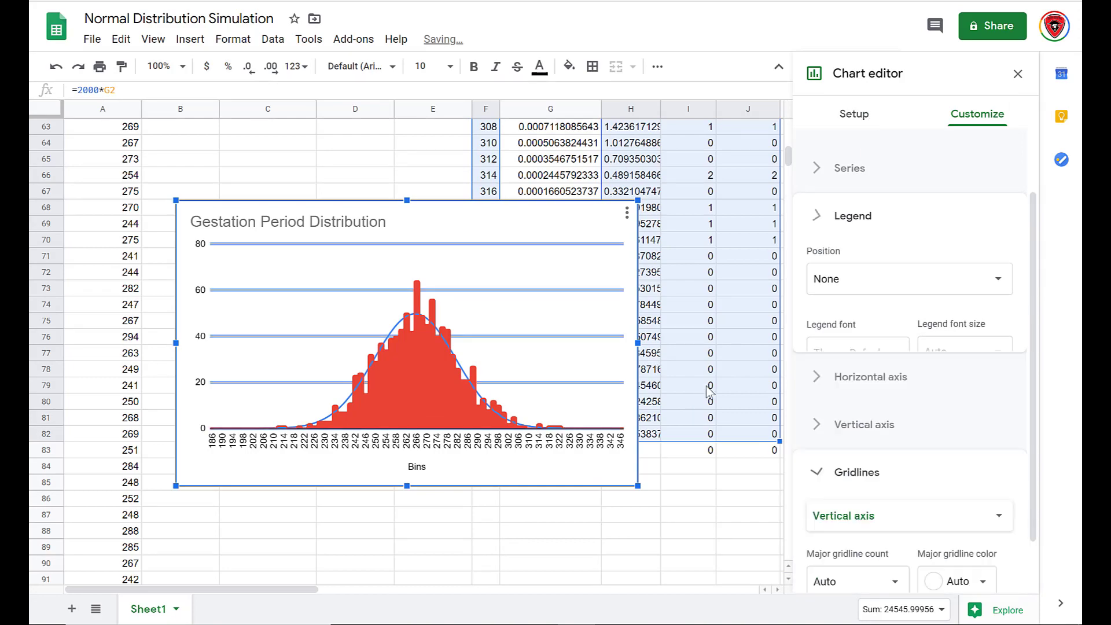
left_click(1018, 73)
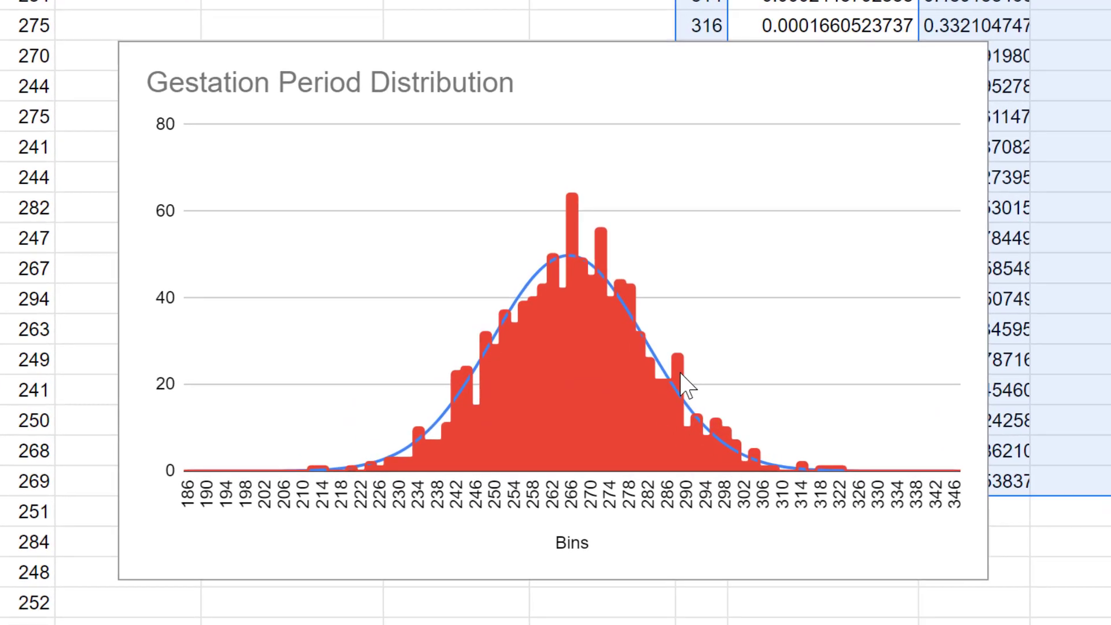